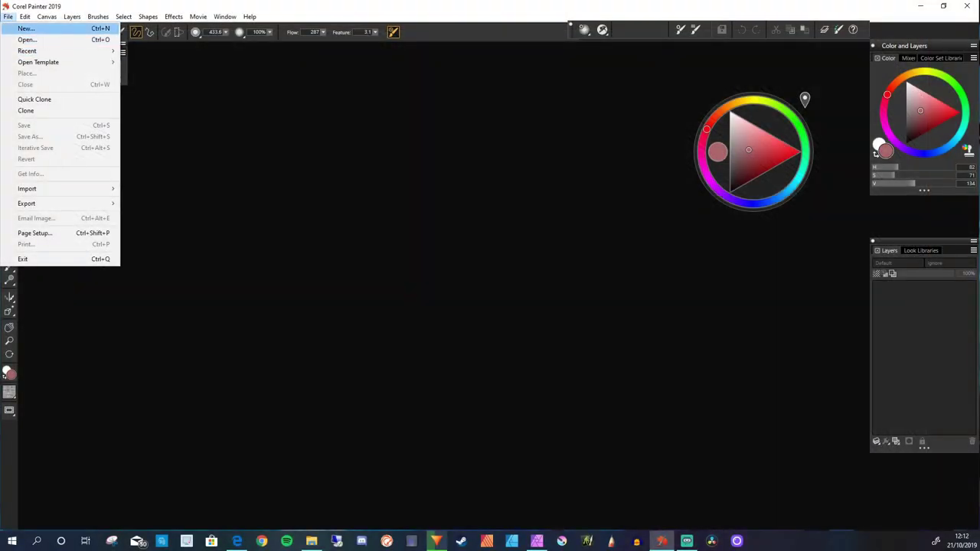
Create a new 20 × 16 inch, 300 ppi landscape canvas named CornField.
key(Return)
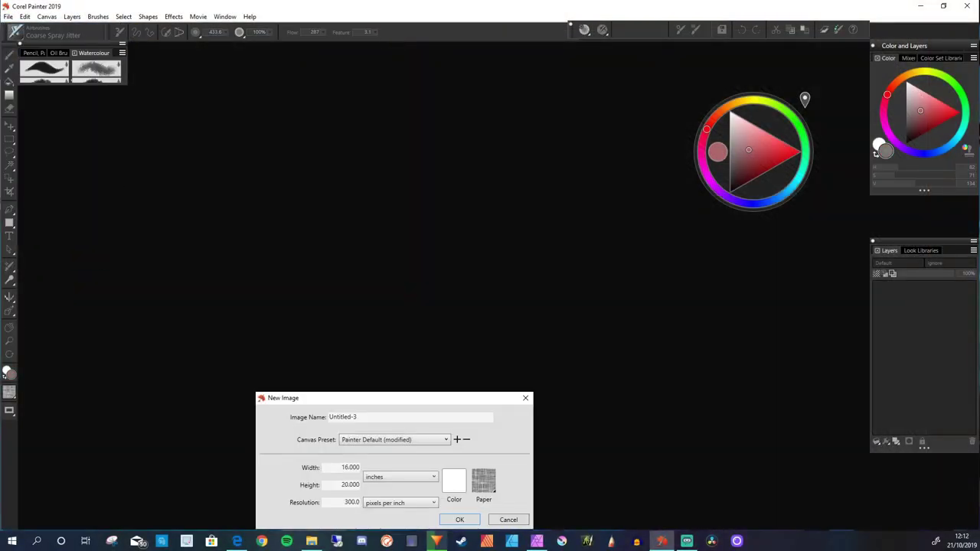
click(340, 467)
click(410, 416)
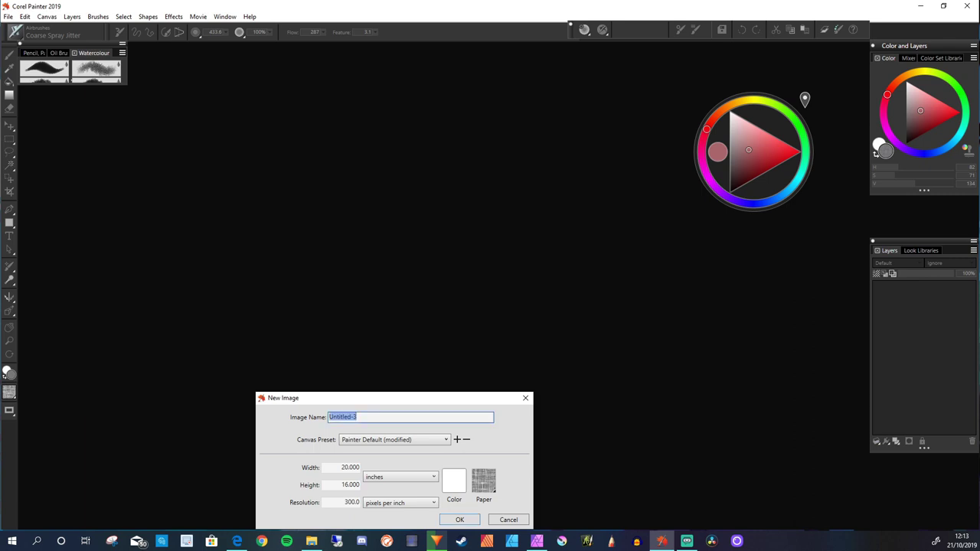
text(CornField)
key(Return)
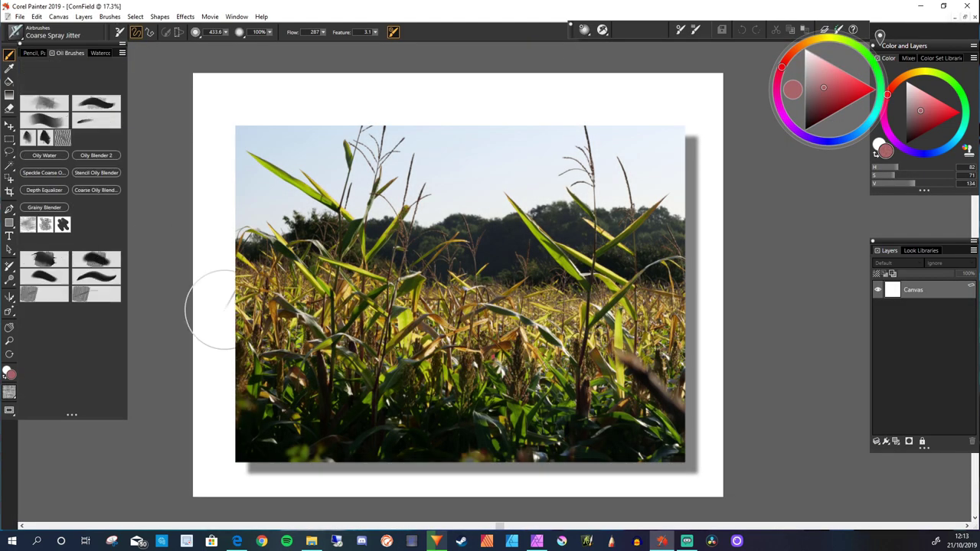
With the Oily Water brush, wash lavender strokes across the top of the canvas.
click(43, 154)
click(815, 75)
drag(475, 84, 720, 184)
drag(429, 77, 195, 107)
drag(337, 96, 195, 142)
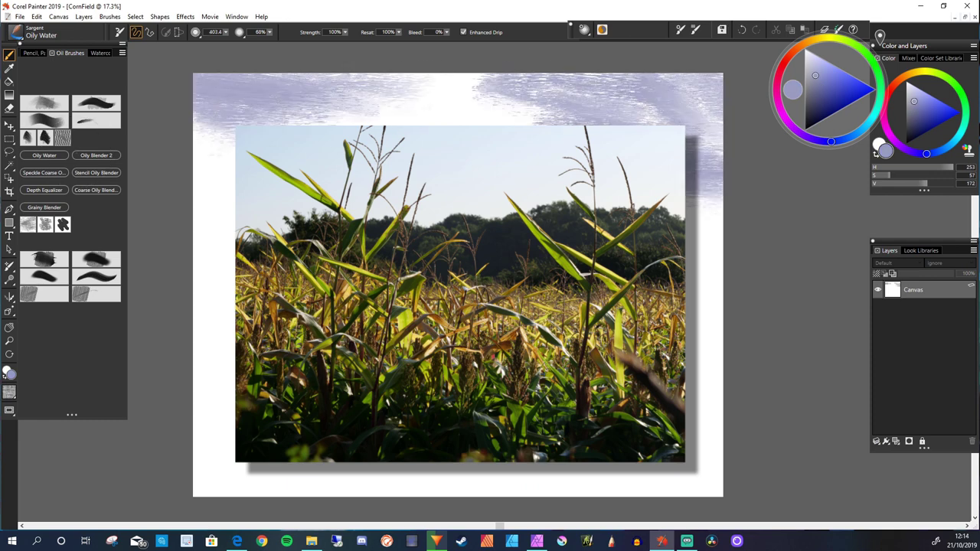
mouse_move(252, 115)
mouse_down()
mouse_move(582, 84)
mouse_move(329, 99)
mouse_up()
Pick a pale beige, enlarge the brush, and stroke down the left side.
click(838, 43)
click(805, 43)
click(817, 75)
alt+click(335, 115)
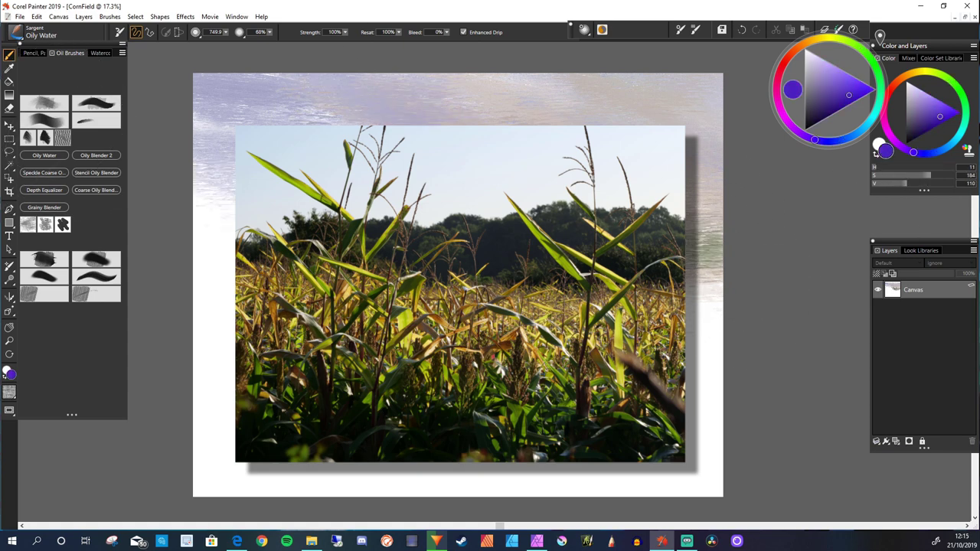
drag(208, 195, 213, 272)
Lay beige, yellow-ochre, olive-green and bluish strokes across the lower field.
click(821, 37)
click(823, 69)
drag(708, 340, 708, 429)
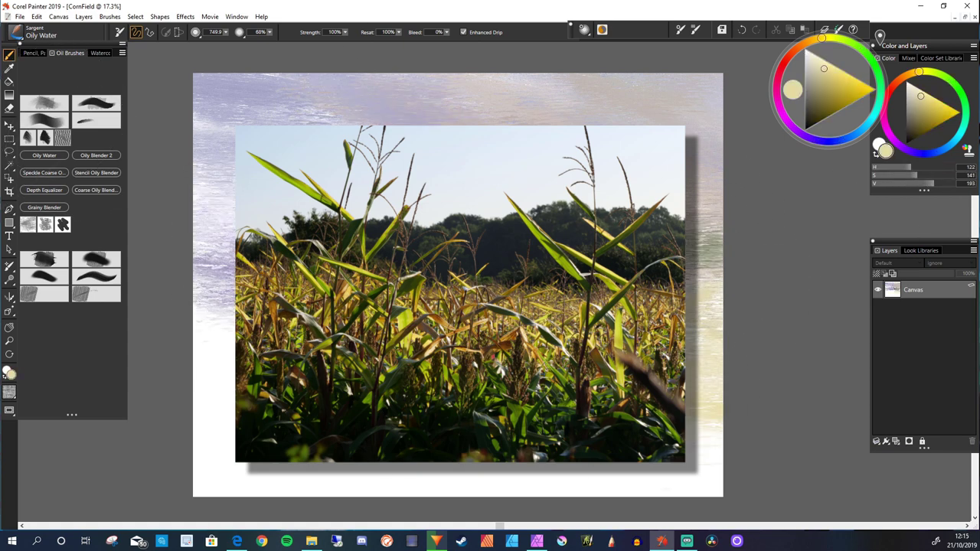
drag(214, 320, 216, 410)
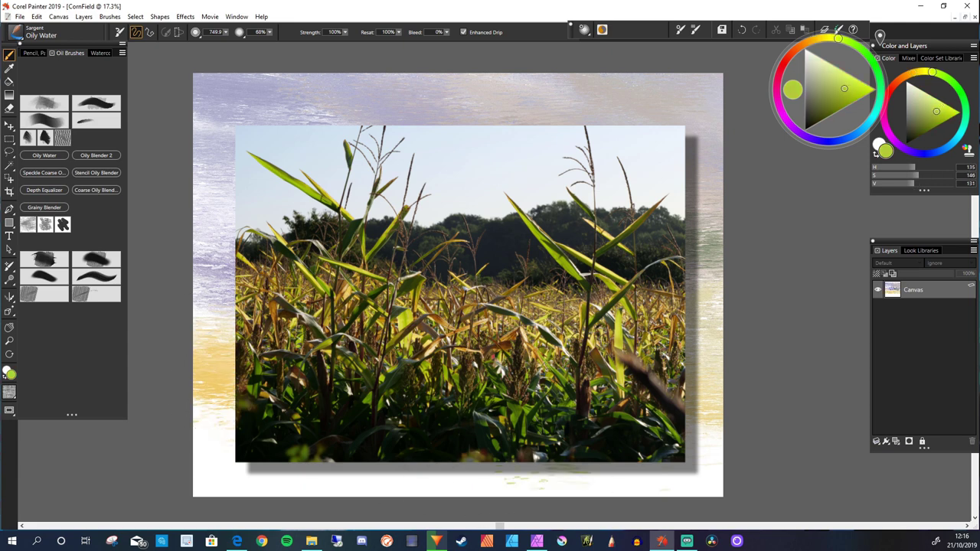
drag(712, 486, 222, 429)
click(863, 128)
drag(230, 490, 382, 474)
drag(199, 428, 490, 471)
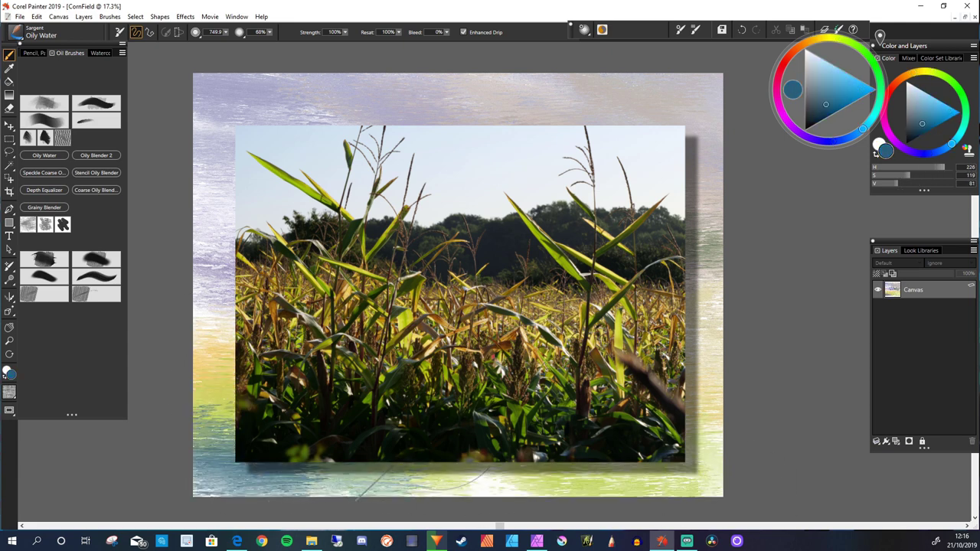
Switch to the Detail Airbrush with a darker grey-blue colour.
click(34, 53)
click(78, 119)
click(810, 113)
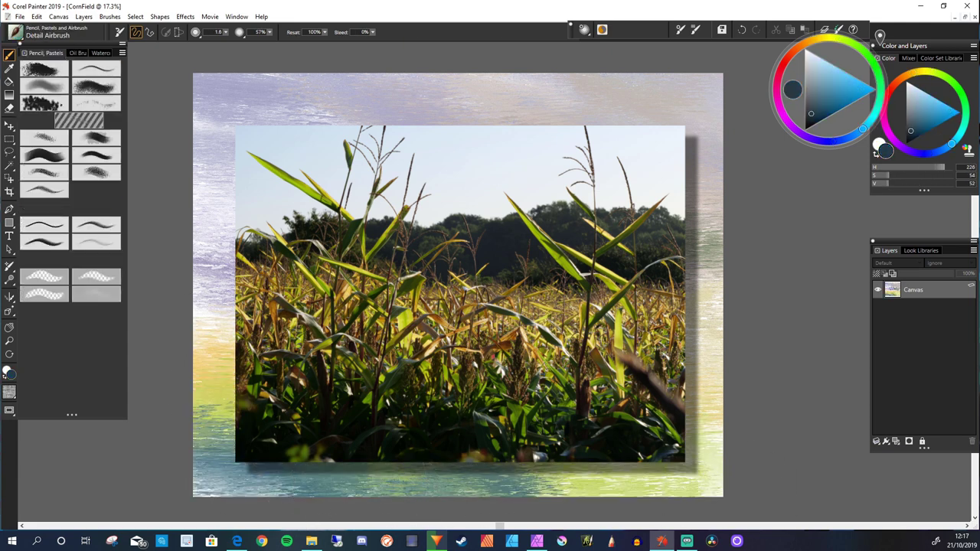
Hatch dark strokes through the middle and extend them leftward along the tree line.
click(818, 102)
drag(481, 292, 539, 253)
drag(528, 253, 590, 228)
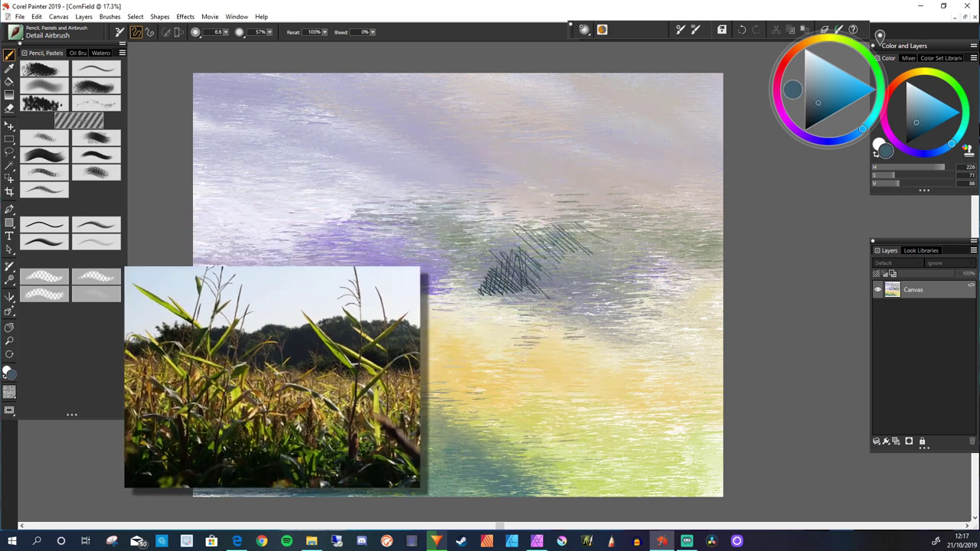
mouse_move(539, 283)
mouse_down()
mouse_move(474, 260)
mouse_move(405, 295)
mouse_move(459, 245)
mouse_move(597, 253)
mouse_move(650, 222)
mouse_move(716, 260)
mouse_move(668, 203)
mouse_move(657, 230)
mouse_move(521, 230)
mouse_move(451, 253)
mouse_move(344, 230)
mouse_move(279, 268)
mouse_move(218, 222)
mouse_move(225, 253)
mouse_move(199, 283)
mouse_up()
mouse_move(314, 260)
mouse_down()
mouse_move(229, 295)
mouse_move(276, 302)
mouse_up()
drag(367, 241, 318, 275)
Build up dense navy-violet scribbles across the tree band.
click(821, 141)
click(814, 111)
drag(329, 237, 379, 252)
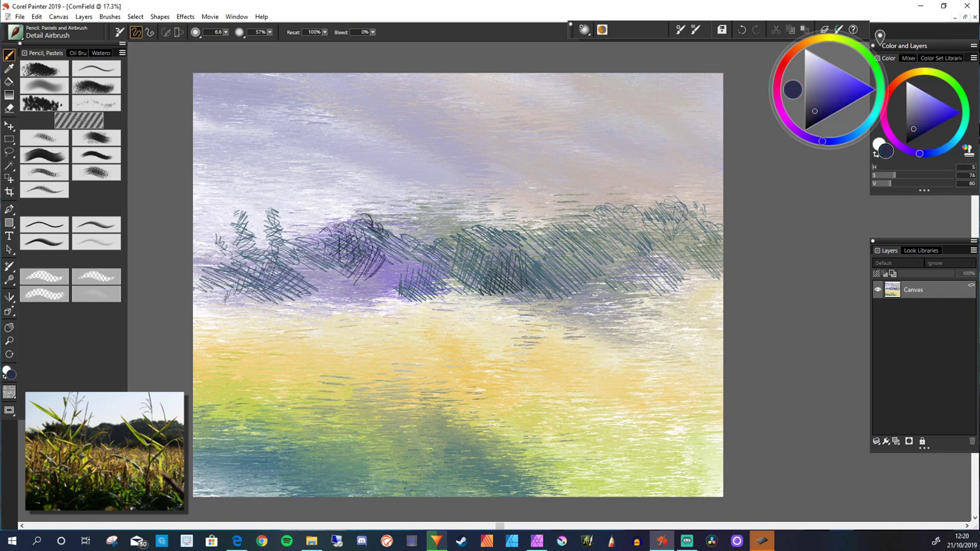
mouse_move(314, 233)
mouse_down()
mouse_move(413, 272)
mouse_move(291, 298)
mouse_up()
drag(425, 238, 299, 260)
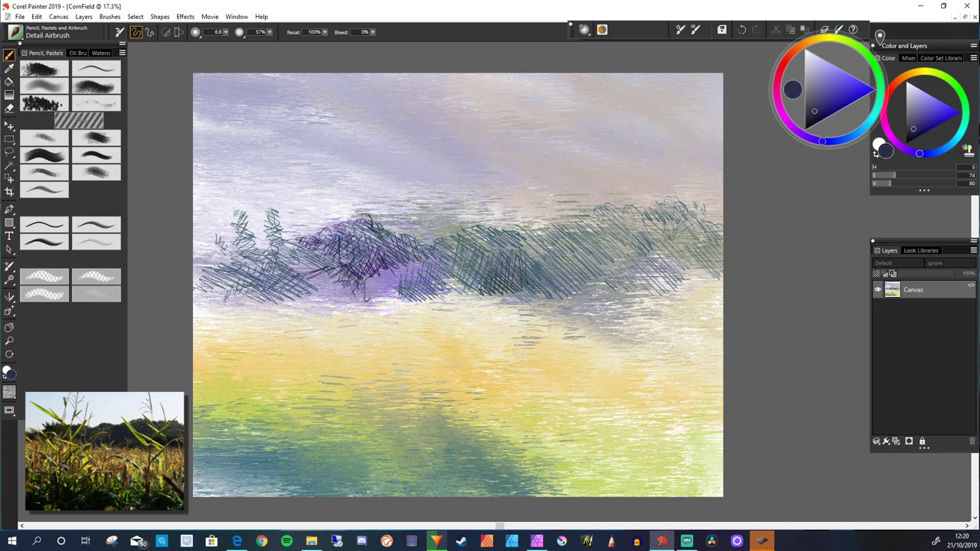
drag(291, 218, 245, 299)
drag(528, 245, 421, 306)
drag(512, 283, 440, 318)
drag(459, 285, 405, 312)
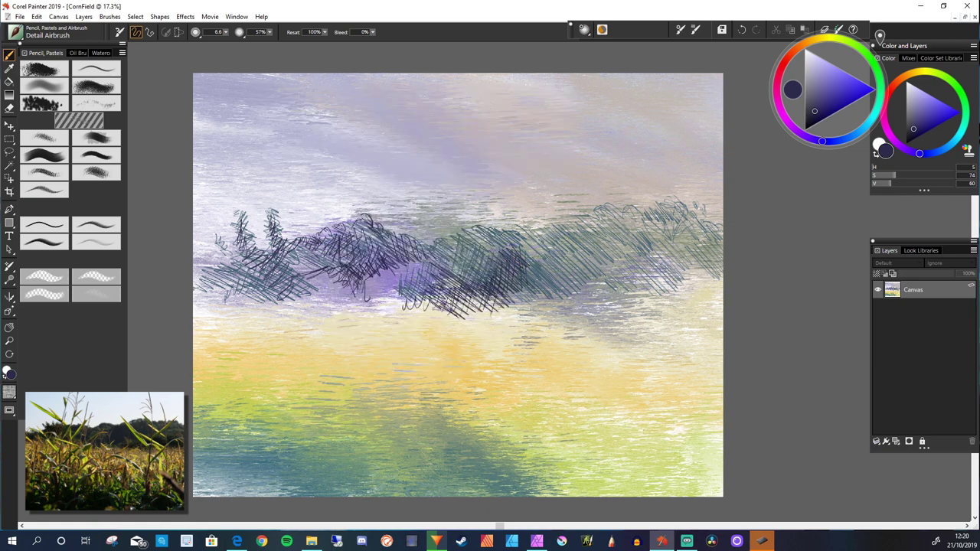
Hatch the right end of the tree line, then add faint yellow strokes below.
mouse_move(566, 233)
mouse_down()
mouse_move(536, 285)
mouse_move(553, 279)
mouse_up()
drag(647, 222, 544, 282)
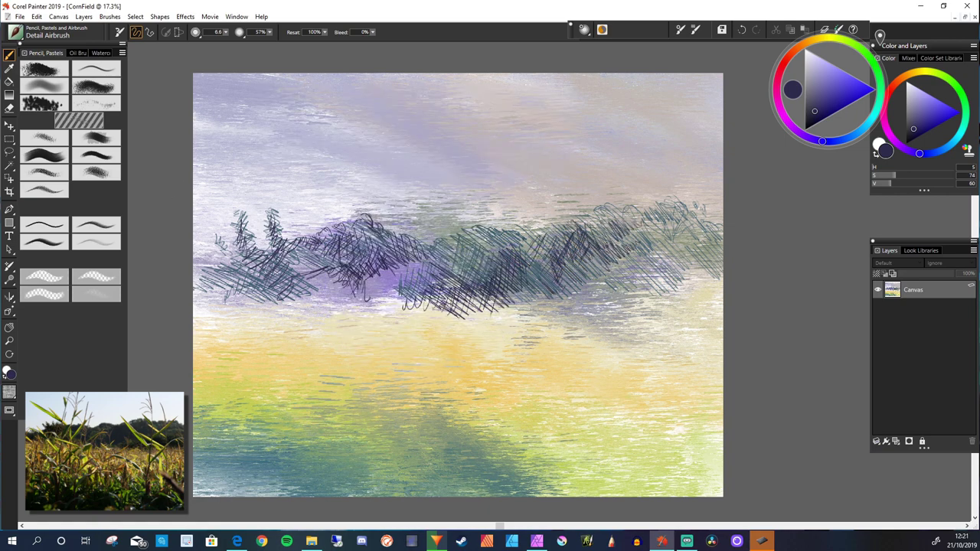
drag(574, 228, 494, 313)
mouse_move(649, 276)
mouse_down()
mouse_move(581, 315)
mouse_move(635, 312)
mouse_up()
drag(718, 260, 677, 316)
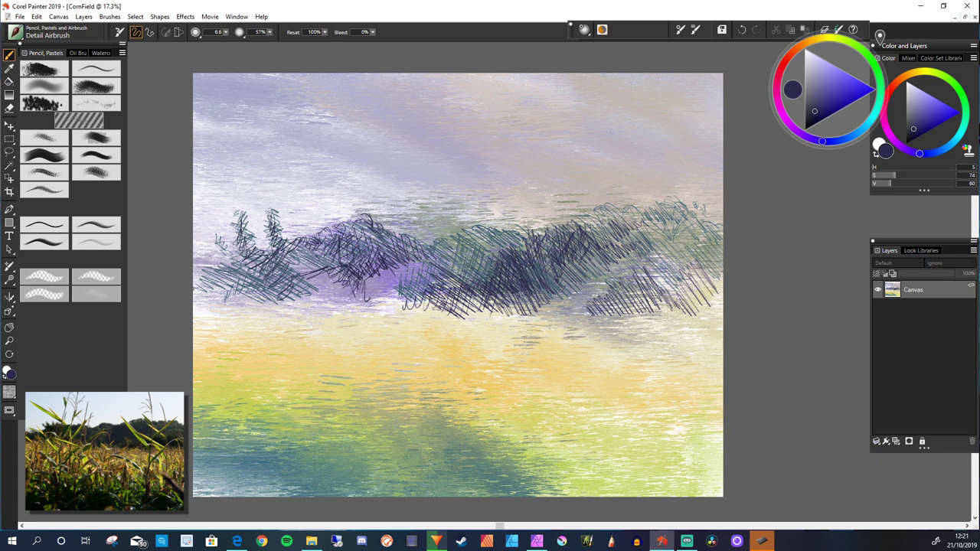
drag(589, 303, 568, 328)
click(823, 37)
click(853, 88)
Hatch orange vertical stalks across the right and middle of the field.
click(804, 43)
drag(644, 298, 640, 319)
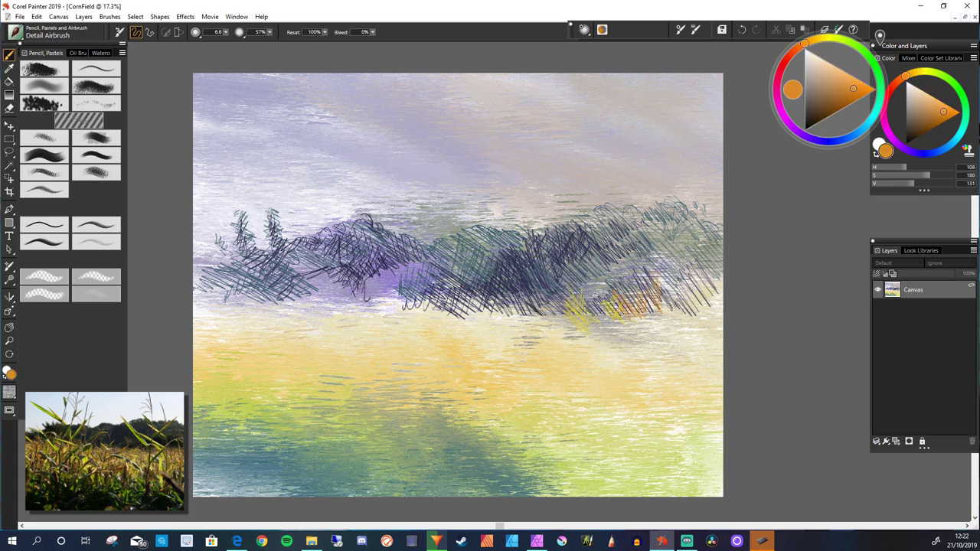
drag(712, 280, 680, 329)
drag(571, 310, 551, 337)
drag(656, 310, 672, 351)
drag(717, 325, 688, 356)
drag(552, 297, 508, 333)
drag(511, 287, 498, 345)
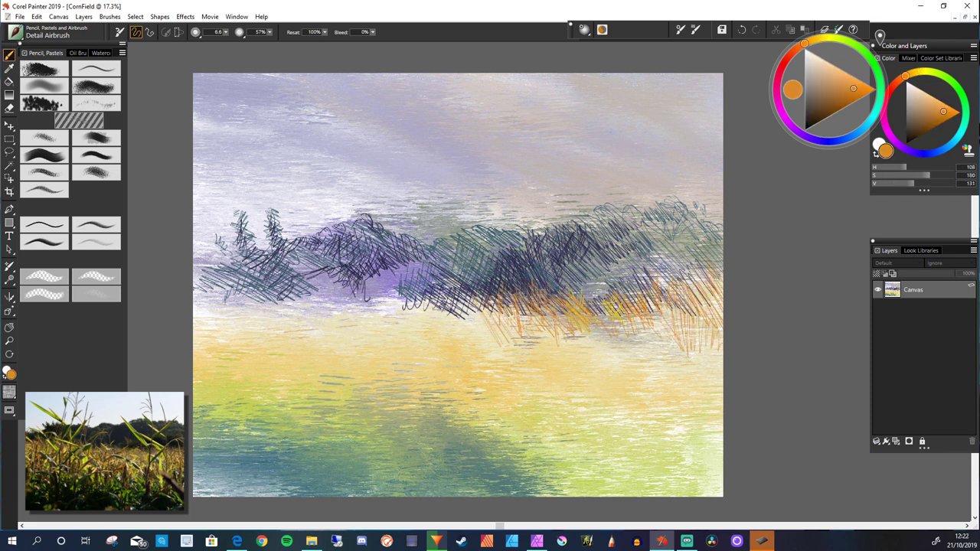
drag(505, 310, 482, 363)
drag(567, 315, 551, 379)
drag(652, 308, 621, 375)
drag(714, 321, 688, 399)
drag(460, 305, 429, 345)
mouse_move(476, 312)
mouse_down()
mouse_move(448, 350)
mouse_move(428, 349)
mouse_up()
drag(493, 311, 459, 376)
drag(459, 325, 428, 400)
drag(491, 329, 483, 381)
drag(535, 344, 548, 399)
drag(426, 298, 401, 331)
drag(427, 306, 377, 349)
Extend orange stalk hatching over the left field and down the lower field.
drag(344, 295, 321, 348)
drag(378, 303, 362, 342)
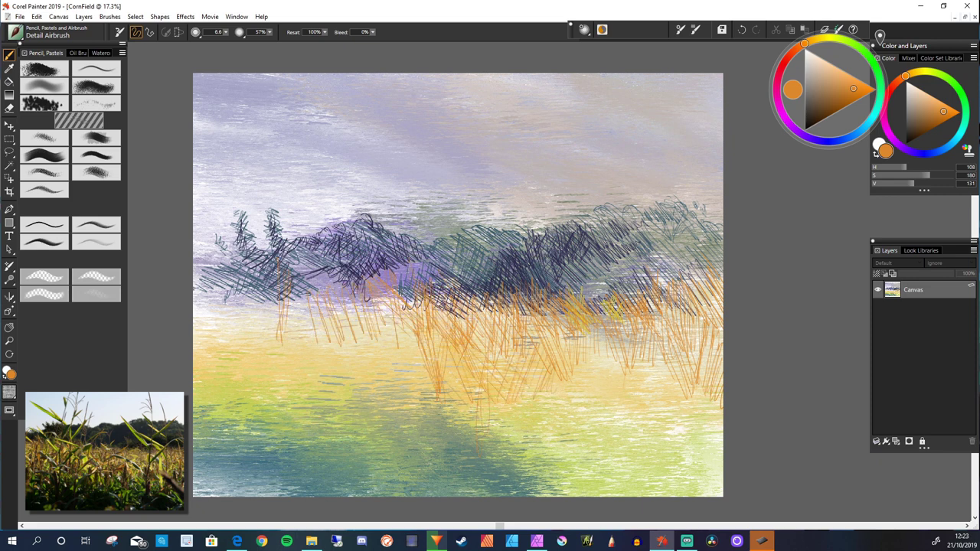
drag(297, 301, 268, 368)
drag(260, 301, 229, 342)
drag(216, 288, 193, 360)
drag(266, 303, 236, 389)
drag(306, 315, 277, 397)
drag(264, 326, 193, 404)
drag(383, 308, 321, 398)
drag(395, 306, 381, 369)
drag(409, 310, 398, 370)
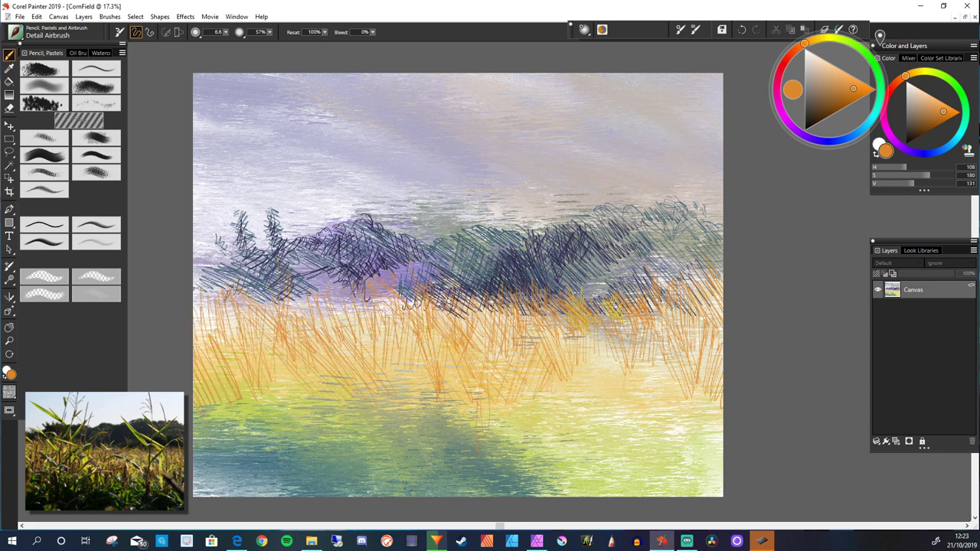
drag(540, 361, 479, 454)
drag(609, 343, 602, 413)
drag(620, 336, 582, 425)
drag(716, 377, 699, 474)
drag(395, 350, 384, 385)
drag(322, 369, 311, 398)
drag(305, 353, 263, 419)
drag(277, 364, 252, 419)
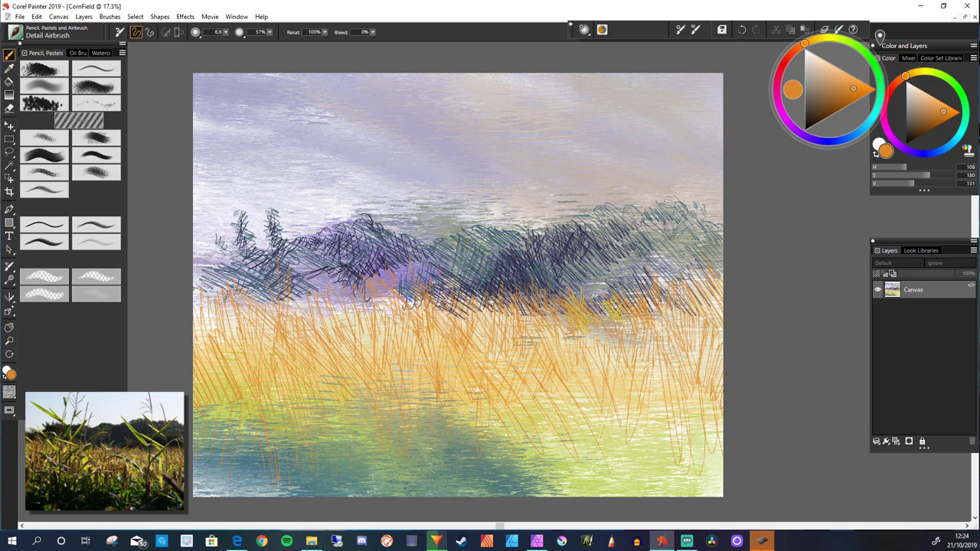
Overlay soft pinkish-purple hatching on the orange stalks of the right field.
click(776, 97)
click(811, 78)
drag(651, 283, 643, 311)
drag(719, 288, 689, 357)
drag(711, 312, 693, 369)
drag(628, 332, 600, 359)
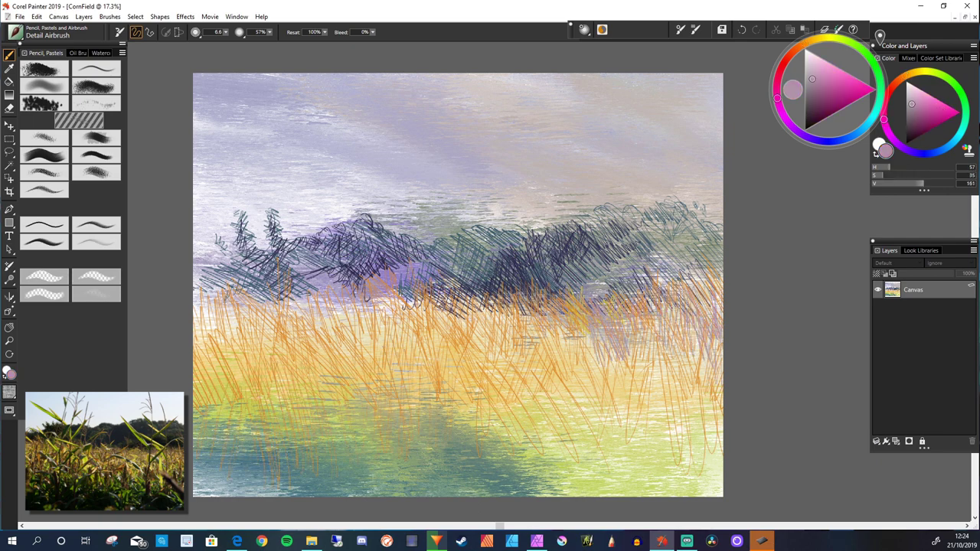
drag(559, 310, 545, 354)
drag(545, 326, 536, 349)
drag(497, 281, 462, 347)
drag(514, 310, 481, 387)
drag(473, 310, 437, 380)
drag(617, 326, 556, 388)
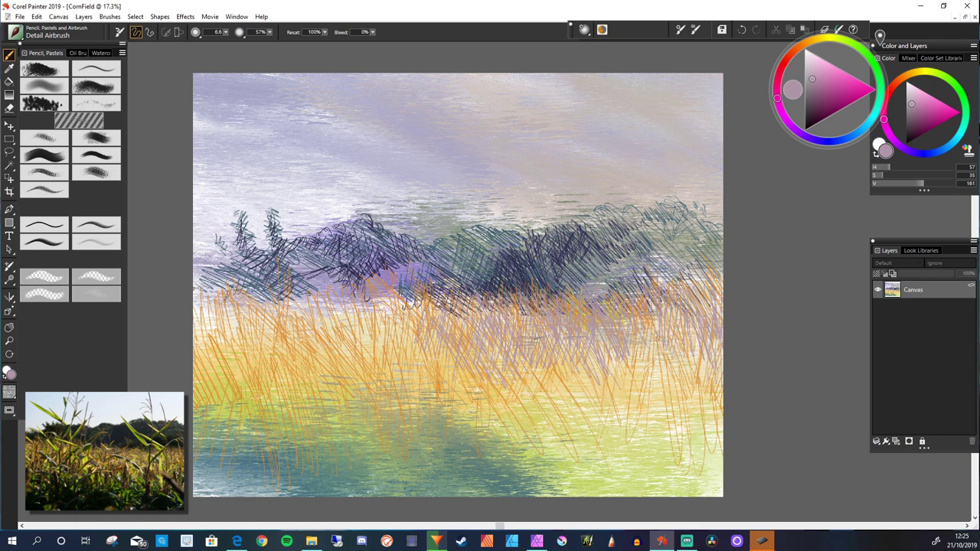
drag(571, 338, 548, 383)
drag(536, 373, 502, 413)
drag(694, 331, 671, 373)
mouse_move(662, 339)
mouse_down()
mouse_move(619, 400)
mouse_move(605, 483)
mouse_up()
Carry the pinkish-purple hatching across the field and over the lower-left grass.
drag(621, 357, 570, 433)
drag(666, 332, 643, 377)
mouse_move(428, 274)
mouse_down()
mouse_move(401, 317)
mouse_move(329, 358)
mouse_up()
drag(352, 297, 285, 358)
drag(237, 295, 195, 352)
drag(314, 337, 293, 391)
drag(274, 337, 235, 403)
drag(232, 334, 194, 405)
drag(369, 337, 324, 395)
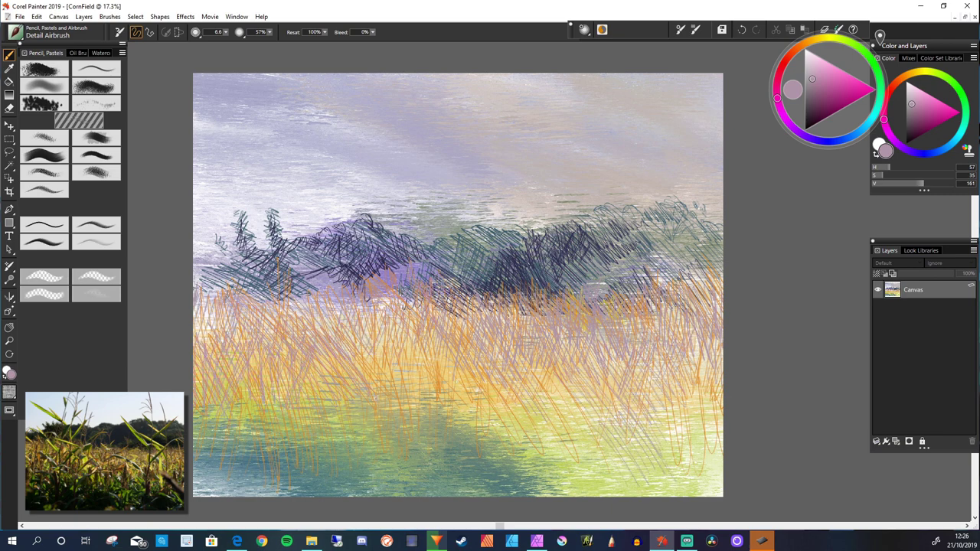
drag(399, 334, 387, 372)
drag(435, 346, 390, 408)
drag(346, 372, 309, 404)
drag(344, 401, 322, 410)
drag(435, 337, 410, 364)
drag(464, 365, 441, 400)
Add short light green strokes on the tree band.
click(868, 56)
click(815, 75)
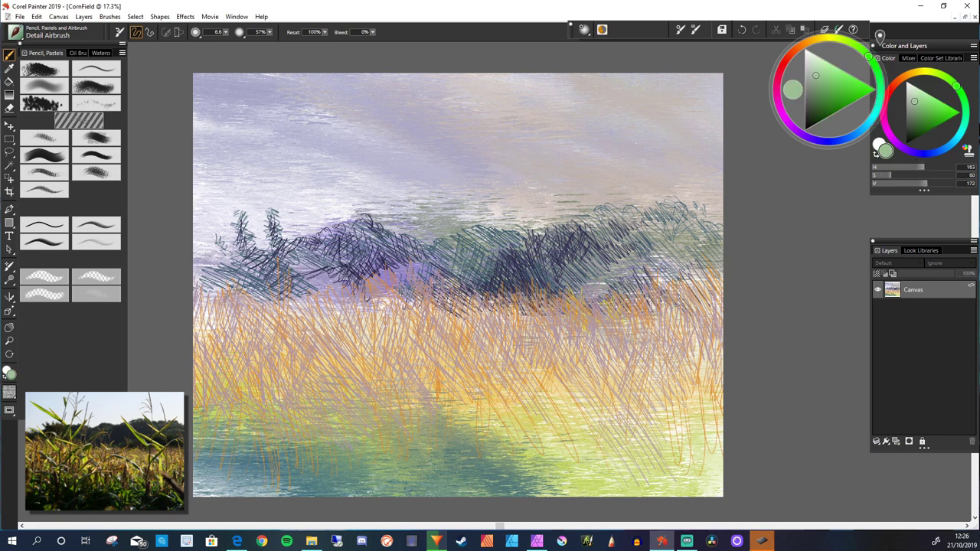
drag(566, 264, 548, 284)
drag(580, 260, 550, 303)
drag(555, 270, 528, 294)
drag(546, 270, 519, 301)
drag(610, 264, 574, 286)
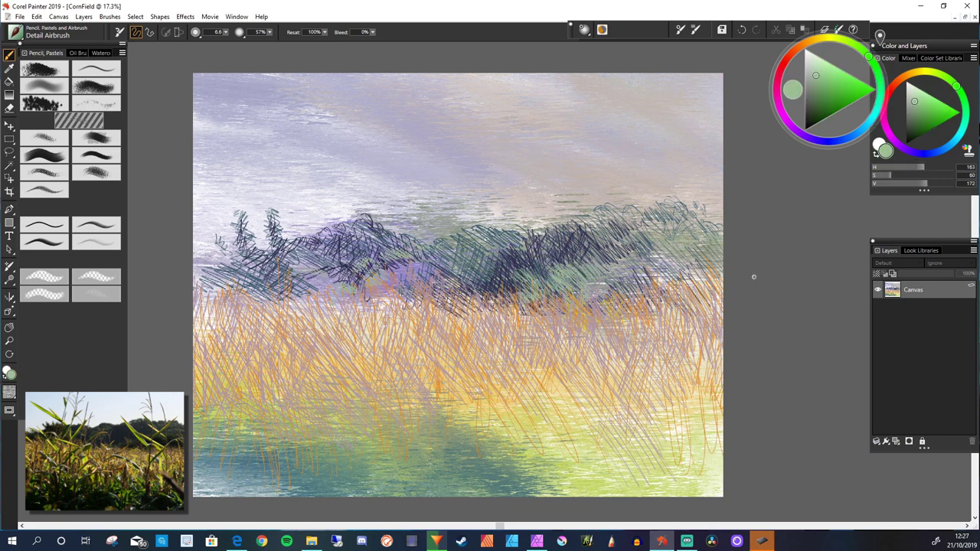
Hatch dark green over the right side of the tree band.
click(809, 110)
mouse_move(719, 240)
mouse_down()
mouse_move(692, 274)
mouse_move(663, 275)
mouse_up()
drag(698, 255, 652, 286)
drag(723, 238, 701, 280)
drag(656, 250, 583, 285)
drag(635, 243, 605, 284)
drag(679, 222, 602, 288)
Hatch dark violet across the right trees and darken the tree band's lower edge.
click(802, 135)
drag(722, 261, 662, 292)
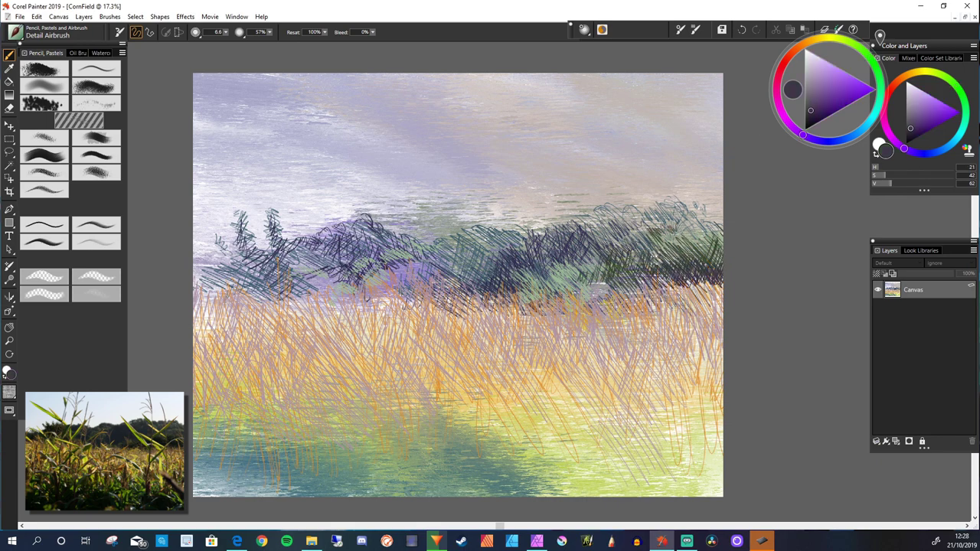
mouse_move(689, 234)
mouse_down()
mouse_move(642, 288)
mouse_move(566, 289)
mouse_up()
drag(537, 260, 494, 280)
mouse_move(600, 229)
mouse_down()
mouse_move(553, 294)
mouse_move(502, 303)
mouse_up()
drag(634, 275, 570, 294)
drag(673, 276, 624, 292)
drag(721, 275, 678, 293)
mouse_move(443, 257)
mouse_down()
mouse_move(369, 295)
mouse_move(386, 306)
mouse_up()
drag(413, 278, 341, 310)
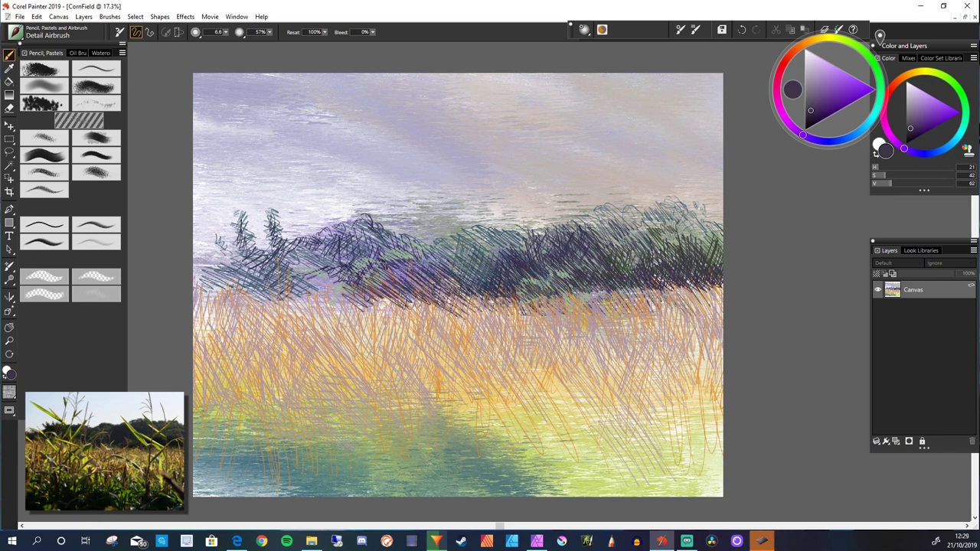
Hatch dark violet over the left and middle trees, plus a few far-right strokes.
drag(370, 263, 298, 297)
mouse_move(382, 260)
mouse_down()
mouse_move(334, 305)
mouse_move(342, 295)
mouse_up()
mouse_move(463, 244)
mouse_down()
mouse_move(396, 265)
mouse_move(378, 297)
mouse_up()
drag(476, 268, 420, 297)
mouse_move(368, 228)
mouse_down()
mouse_move(286, 277)
mouse_move(273, 305)
mouse_up()
drag(315, 245, 266, 275)
mouse_move(328, 240)
mouse_down()
mouse_move(272, 279)
mouse_move(195, 272)
mouse_up()
drag(236, 258, 192, 294)
drag(672, 282, 652, 303)
drag(728, 276, 698, 298)
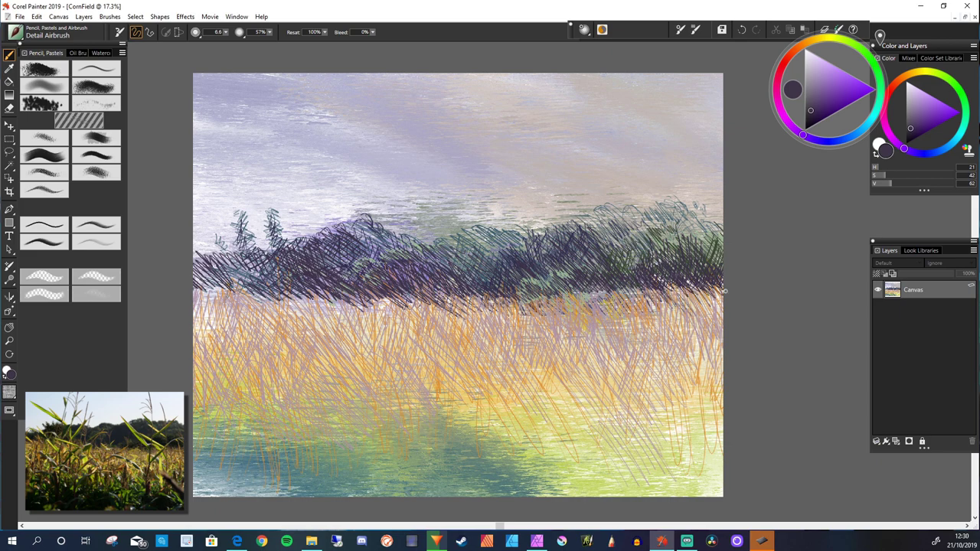
Paint a thin bright yellow sunlit leaf in the trees, then undo it.
click(819, 38)
click(874, 89)
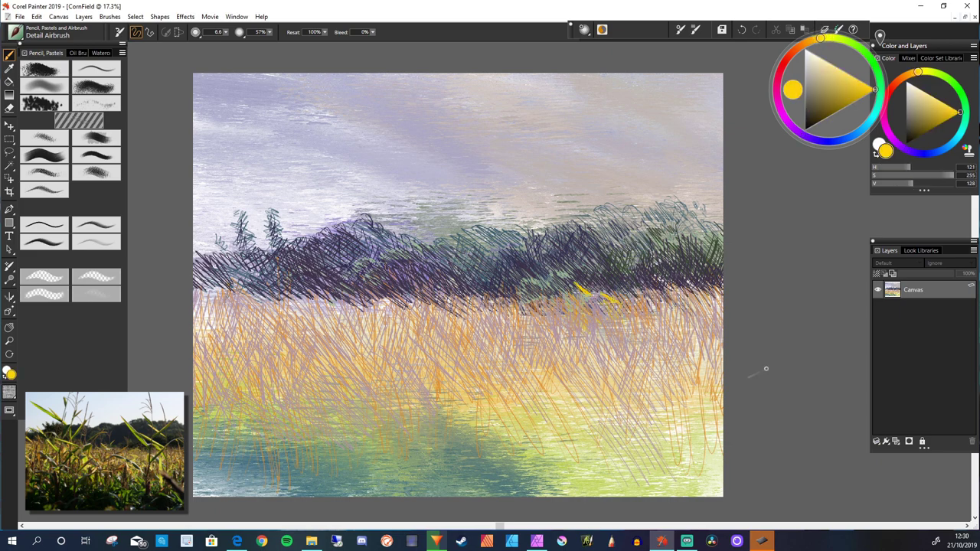
drag(453, 243, 401, 297)
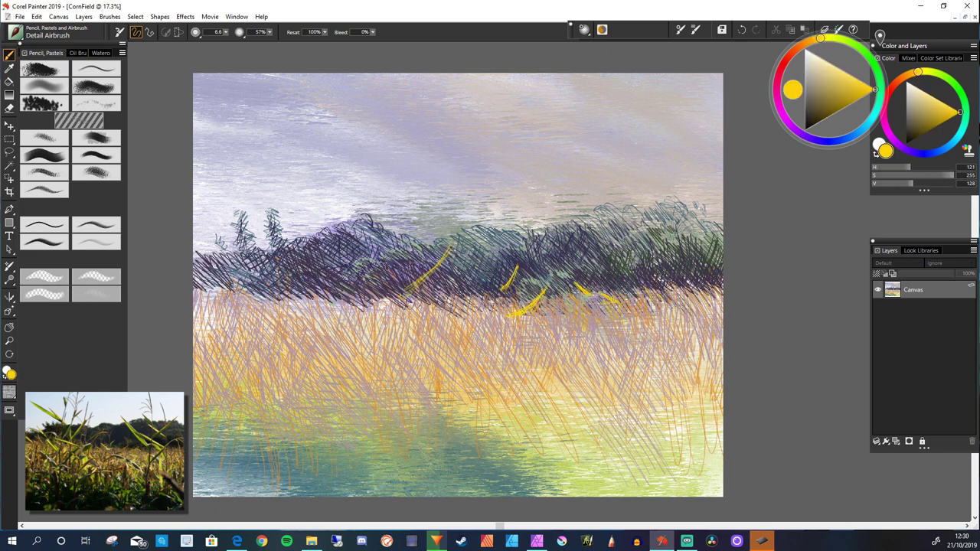
click(10, 249)
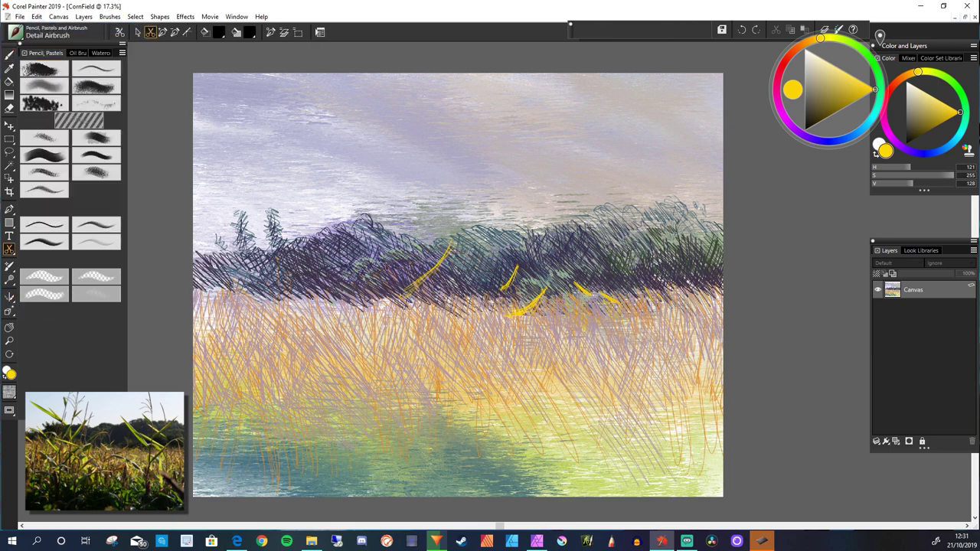
key(b)
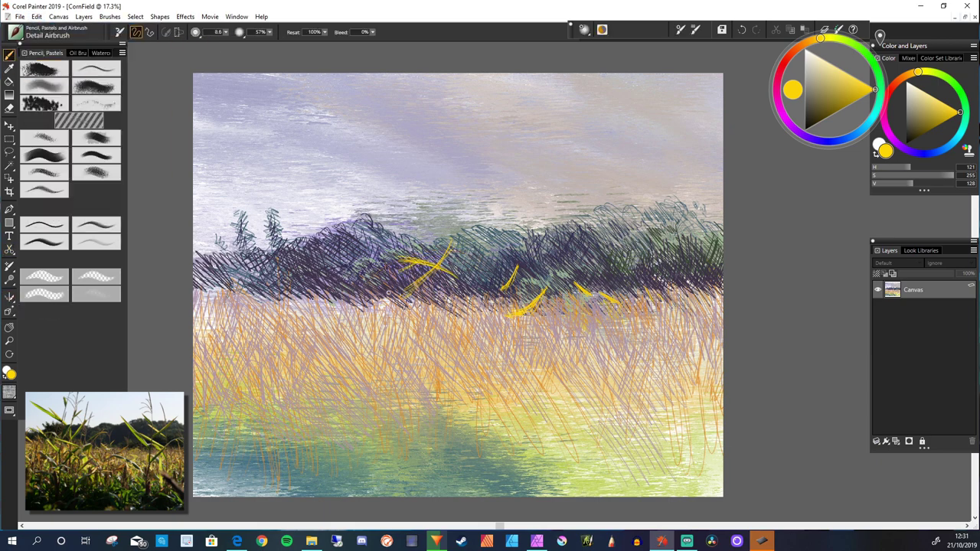
key(ctrl+z)
key(ctrl+z)
Repaint yellow sunlit leaves, including a long diagonal leaf, across the tree band.
drag(379, 299, 433, 264)
drag(445, 306, 467, 285)
drag(277, 179, 358, 268)
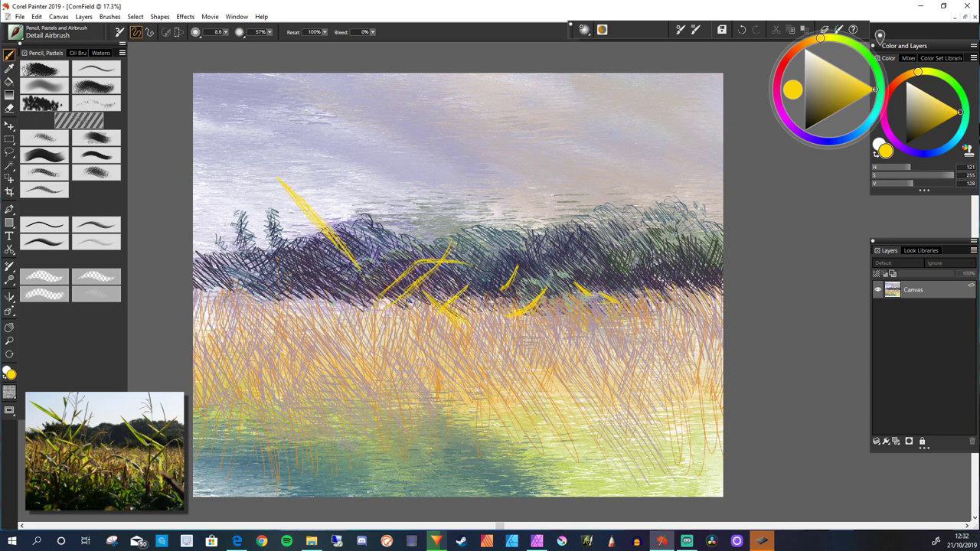
drag(237, 234, 309, 286)
drag(381, 224, 335, 300)
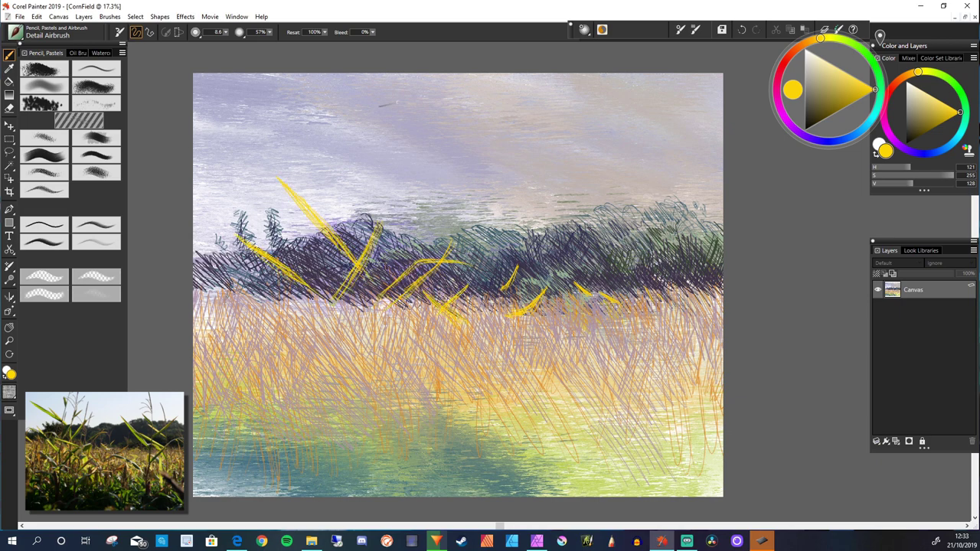
Paint a green leaf in the upper-left sky and outline it in dark purple.
alt+click(279, 265)
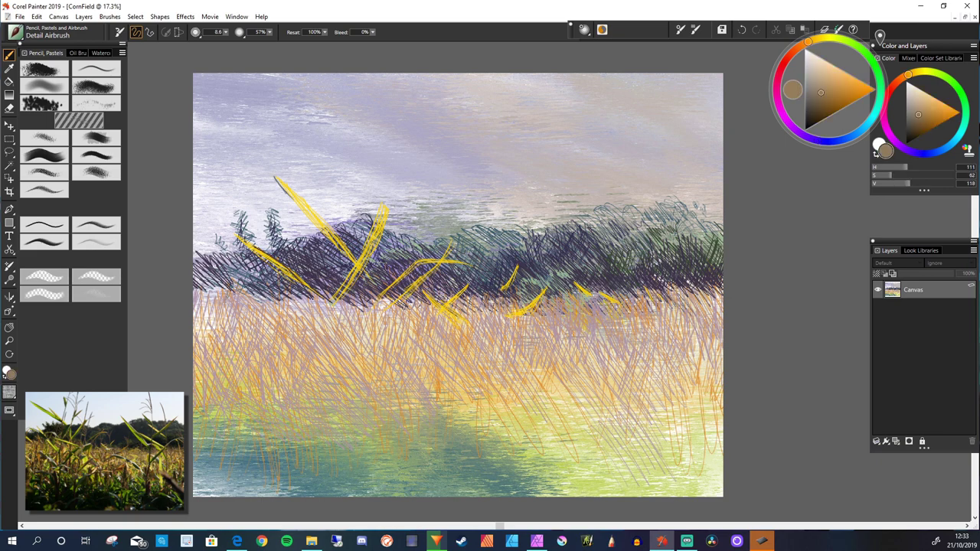
drag(204, 153, 299, 220)
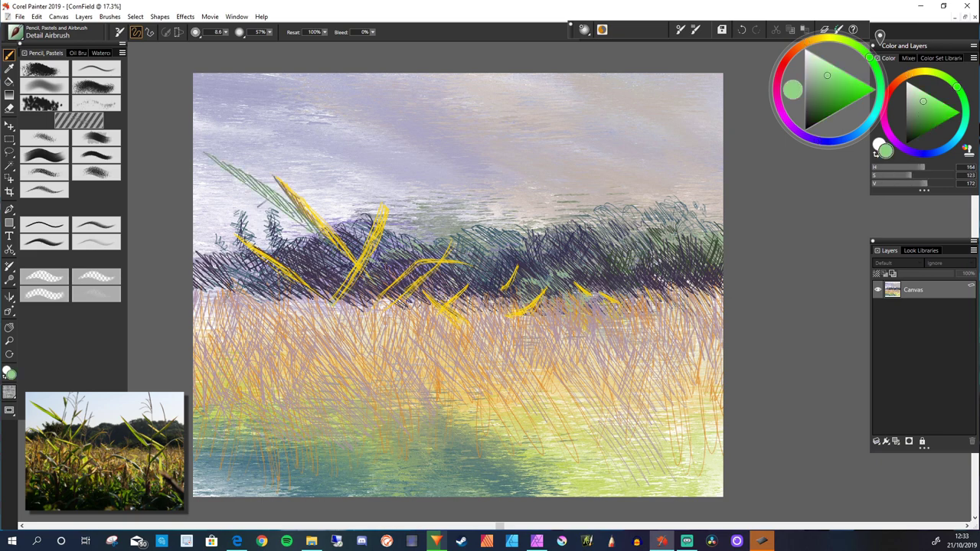
alt+click(308, 223)
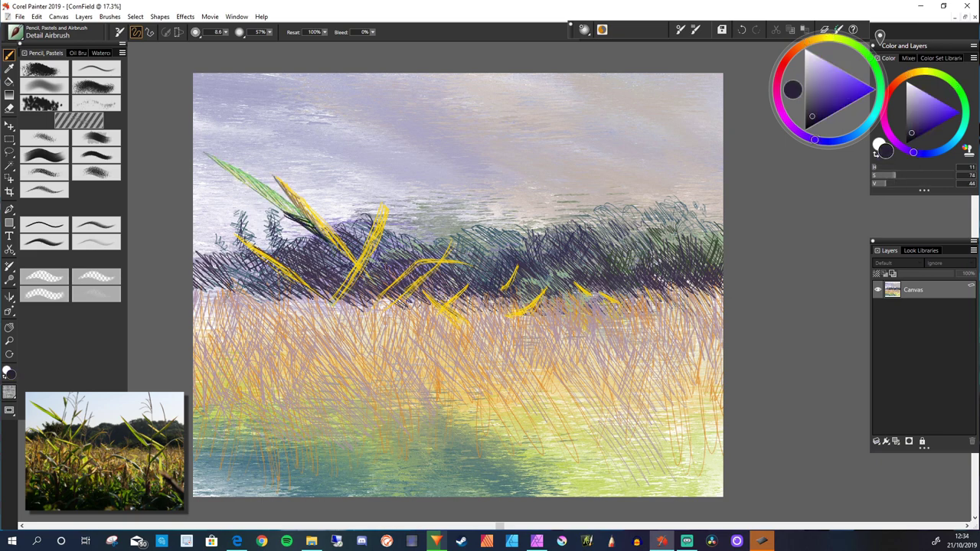
drag(237, 168, 306, 217)
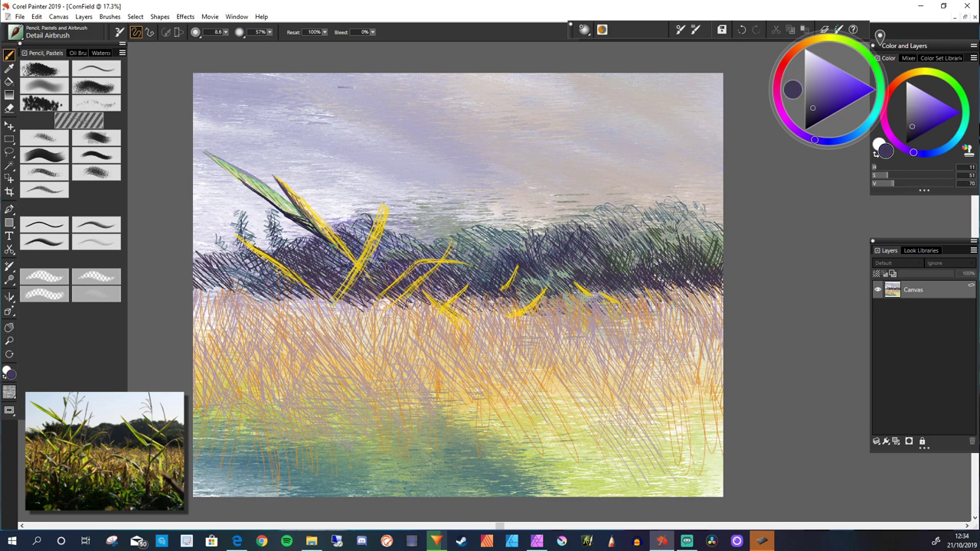
Redraw the reed stem as a dark curve and outline the upright yellow leaf's edge.
key(ctrl+z)
mouse_move(383, 74)
mouse_down()
mouse_move(319, 242)
mouse_move(336, 301)
mouse_move(363, 122)
mouse_up()
alt+click(333, 253)
alt+click(344, 195)
drag(384, 203, 358, 277)
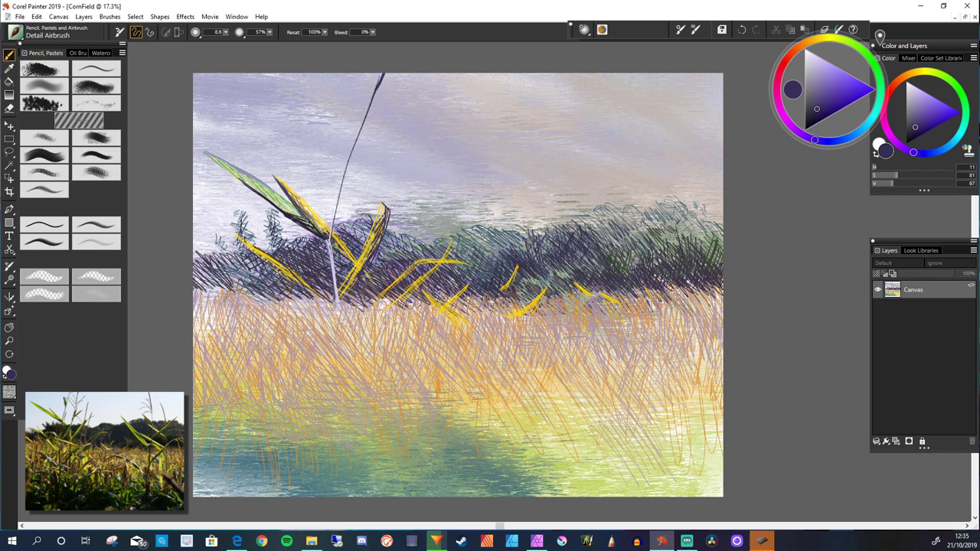
Enlarge the brush to 11.2 and paint a yellow leaf near the stem top.
key(bracketright)
key(bracketright)
key(bracketright)
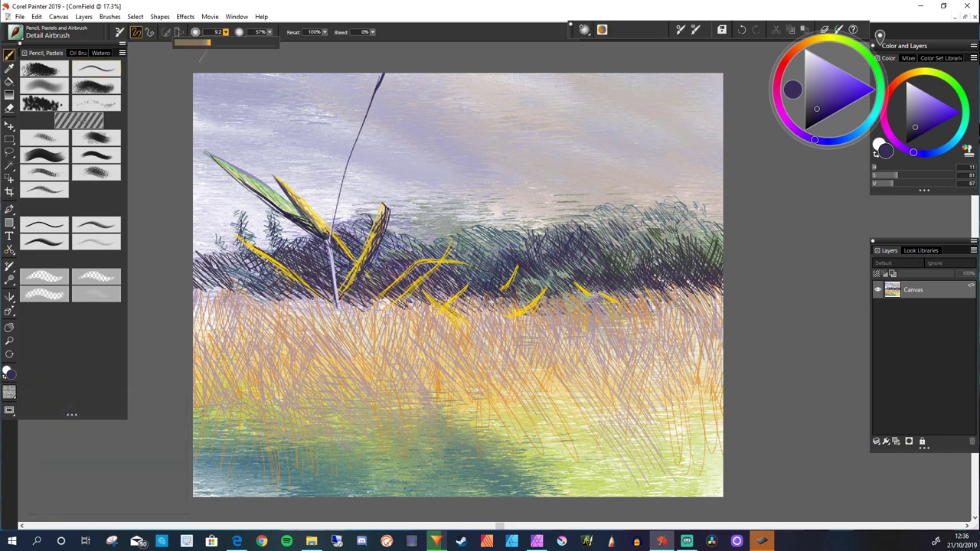
alt+click(308, 204)
mouse_move(329, 104)
mouse_down()
mouse_move(351, 149)
mouse_move(346, 140)
mouse_move(335, 216)
mouse_up()
Draw three long dark purple grass stems rising from the sky down into the field.
alt+click(253, 183)
click(815, 112)
alt+click(350, 146)
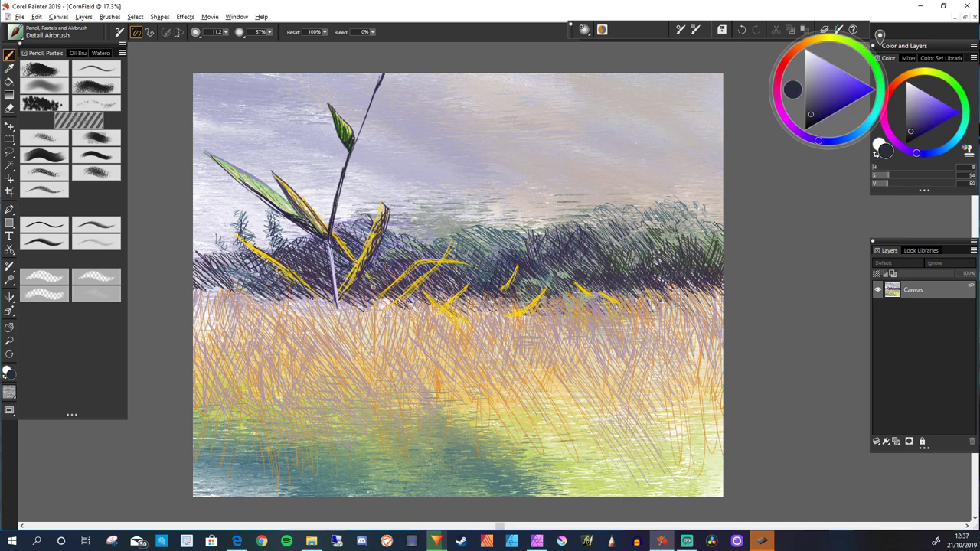
drag(419, 75, 364, 268)
mouse_move(426, 144)
mouse_down()
mouse_move(378, 289)
mouse_move(369, 440)
mouse_up()
drag(363, 459, 454, 175)
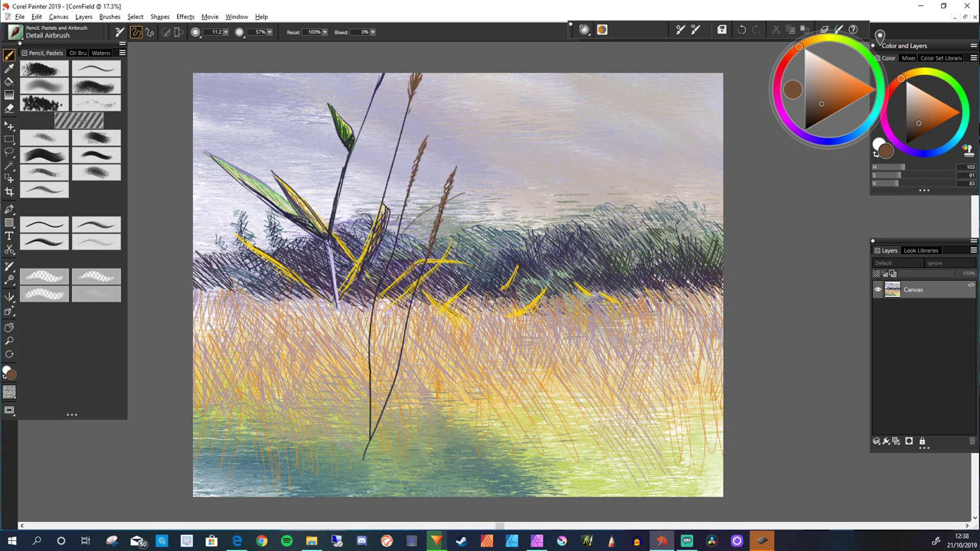
Add darker brown detail along the seed-head stems, using brush size 9.8.
click(808, 113)
drag(426, 133, 411, 182)
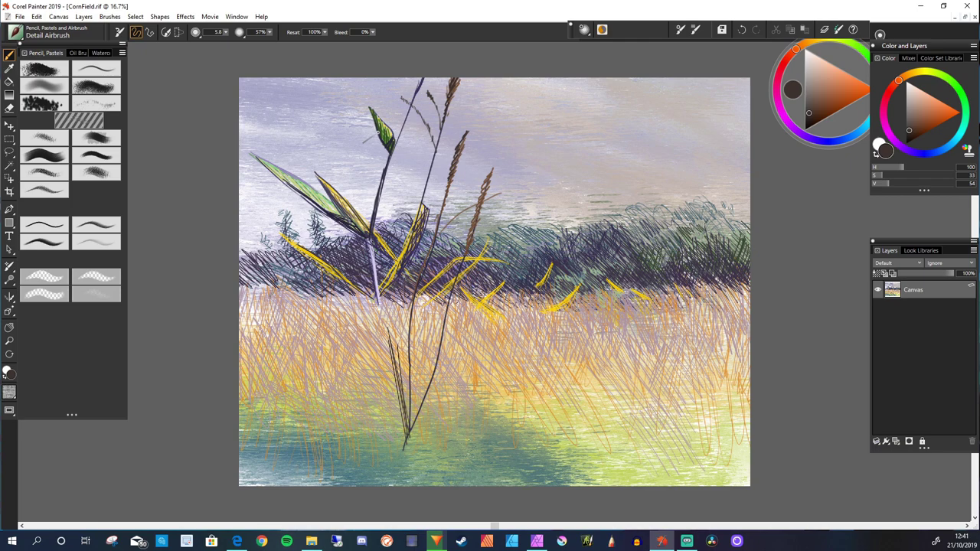
click(218, 32)
drag(306, 54, 324, 54)
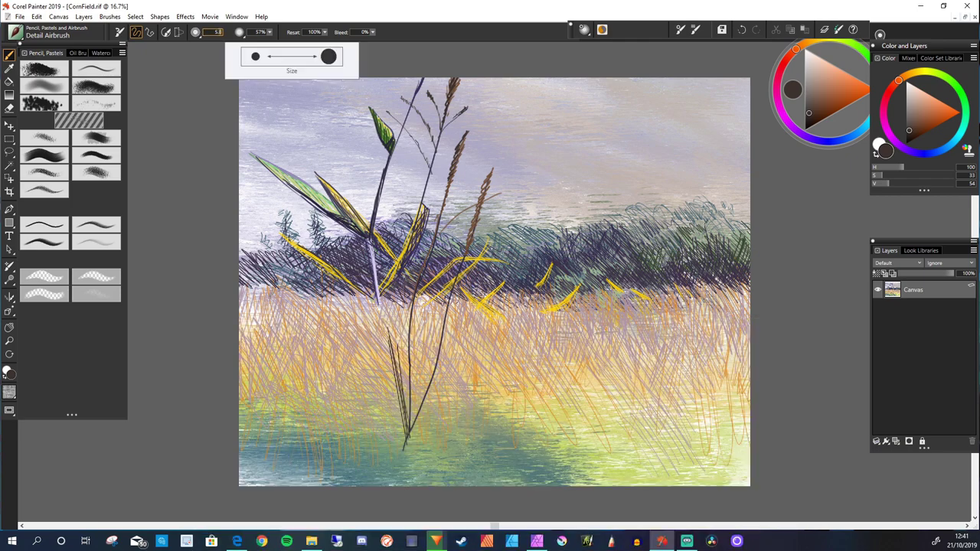
drag(468, 101, 440, 153)
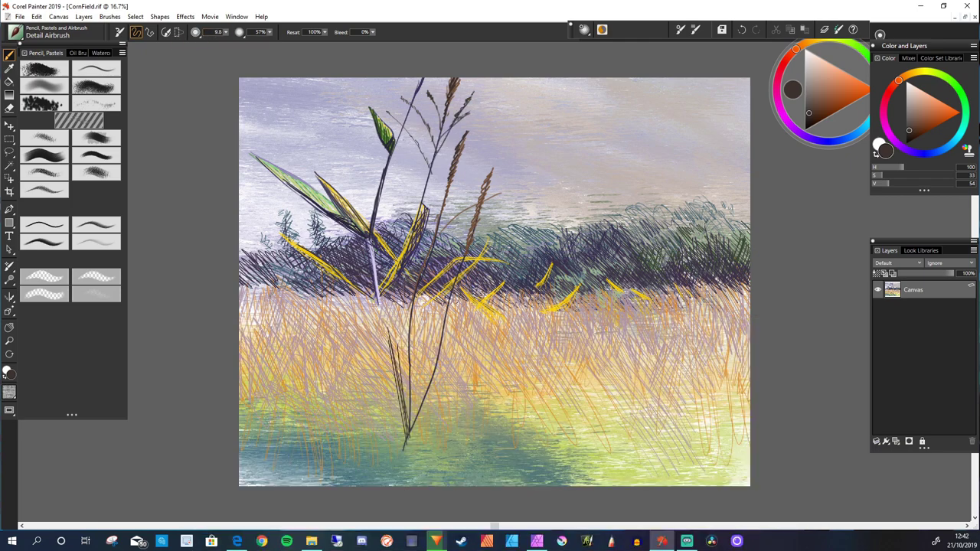
Paint the central leaf bright green, then shade it with dark purple strokes.
click(723, 335)
drag(413, 203, 419, 241)
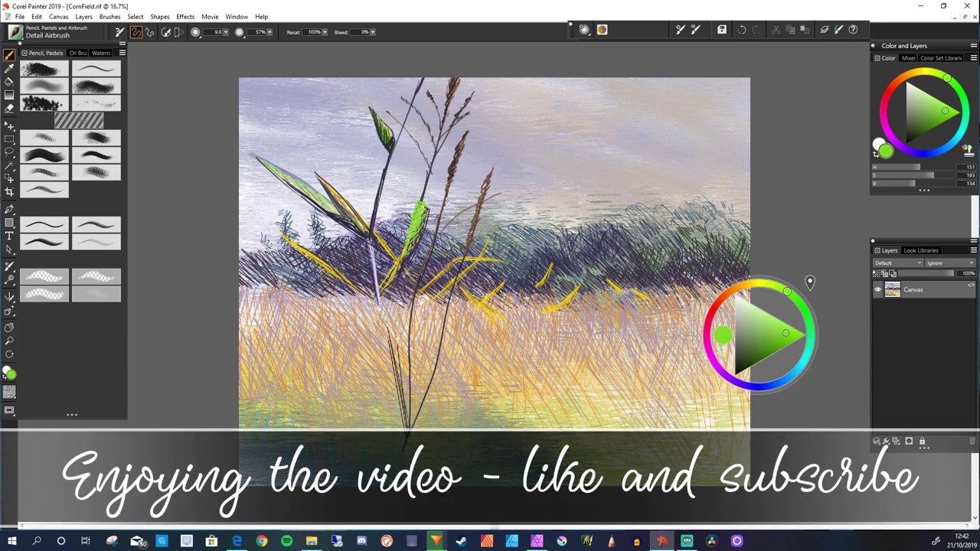
drag(414, 201, 420, 256)
click(745, 385)
click(745, 351)
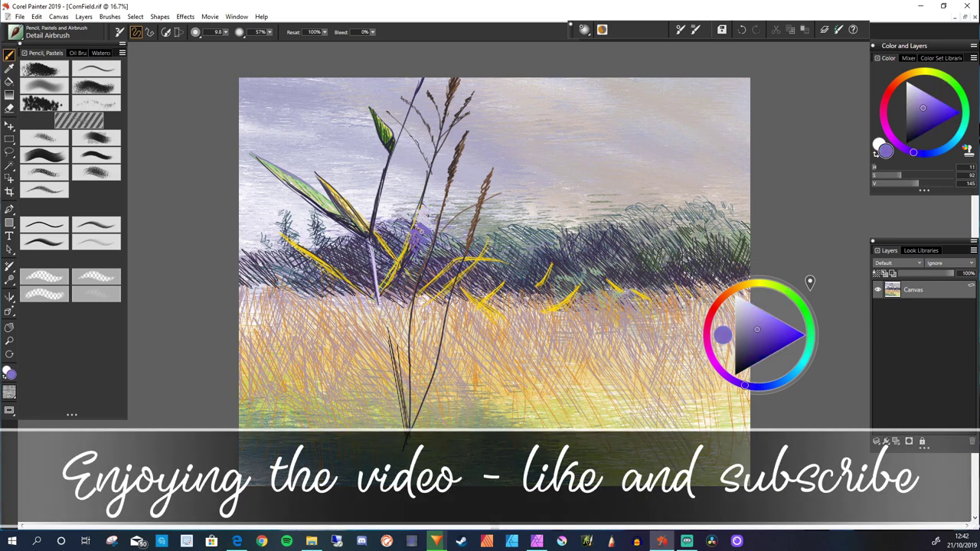
mouse_move(414, 222)
mouse_down()
mouse_move(422, 256)
mouse_move(381, 270)
mouse_move(361, 324)
mouse_move(375, 437)
mouse_up()
click(810, 339)
Paint red and dark brown strokes along the lower stems.
click(717, 305)
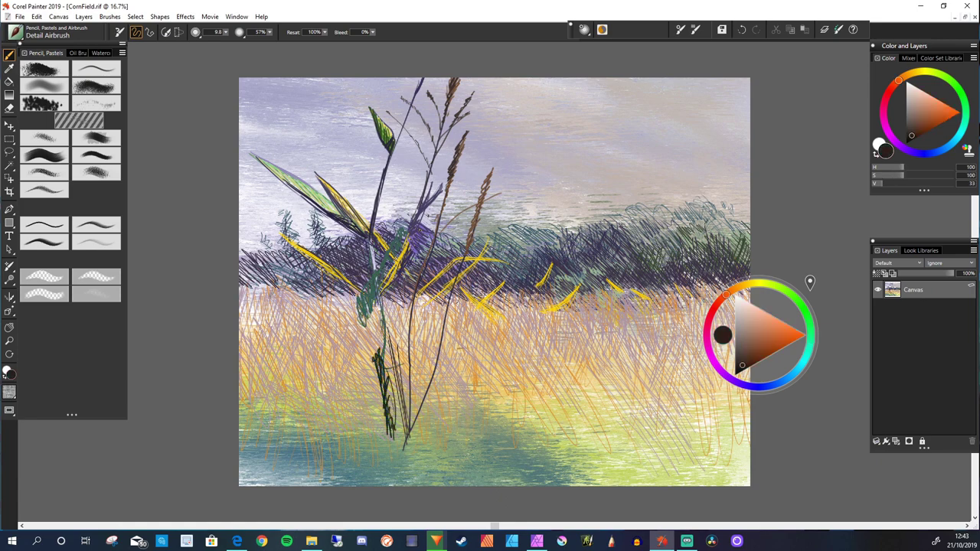
drag(386, 375, 381, 458)
click(790, 335)
drag(408, 306, 407, 398)
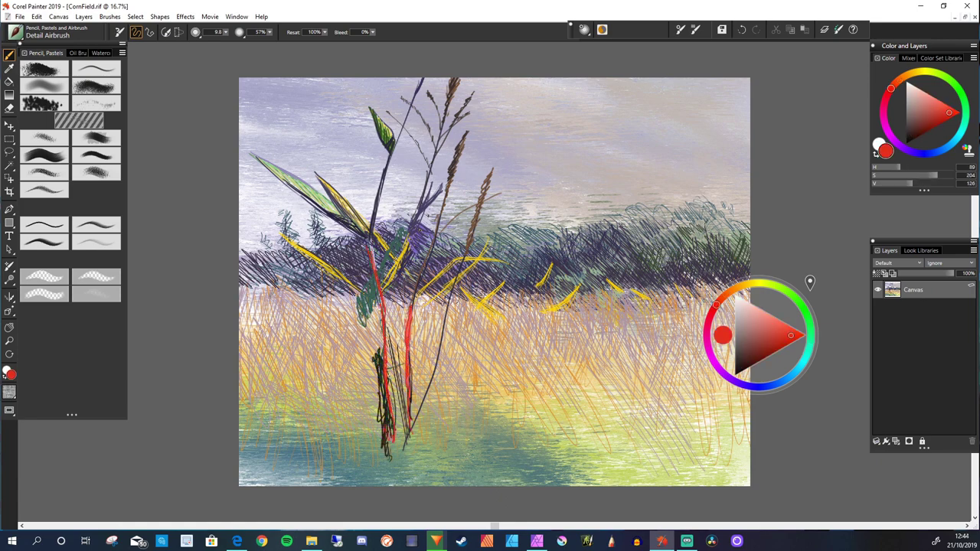
click(743, 351)
drag(425, 291, 417, 389)
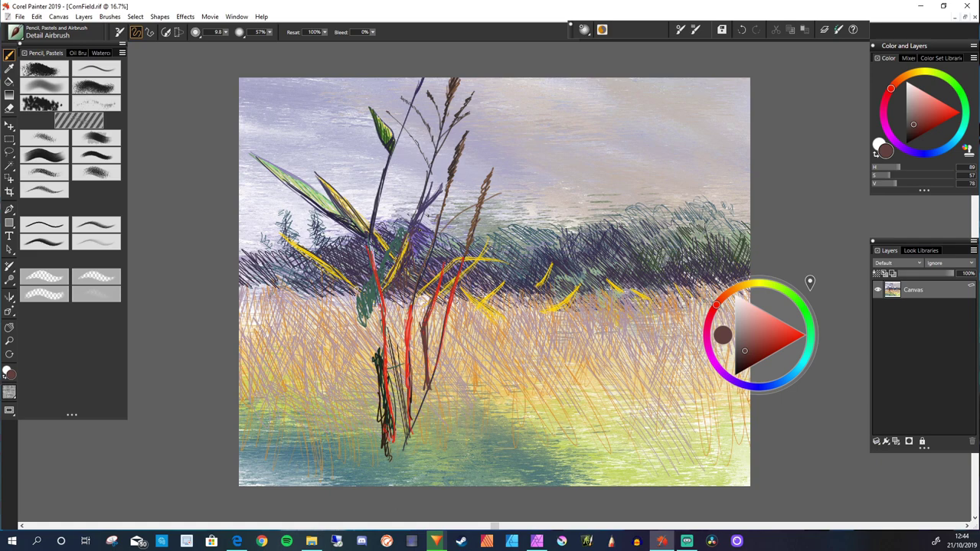
Draw dark green leaf strokes, a stem, a curved blade and leaves at lower left.
click(808, 321)
click(753, 320)
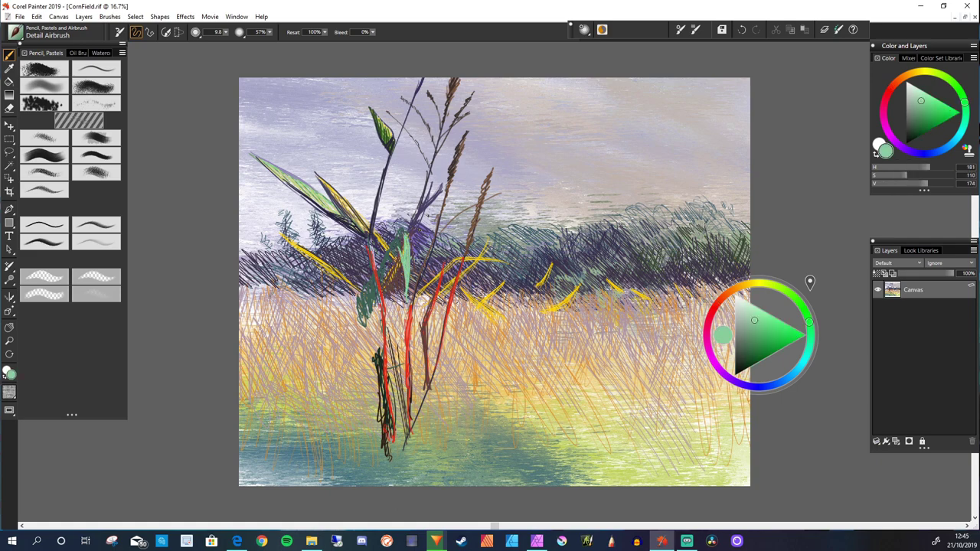
click(746, 360)
drag(399, 233, 385, 273)
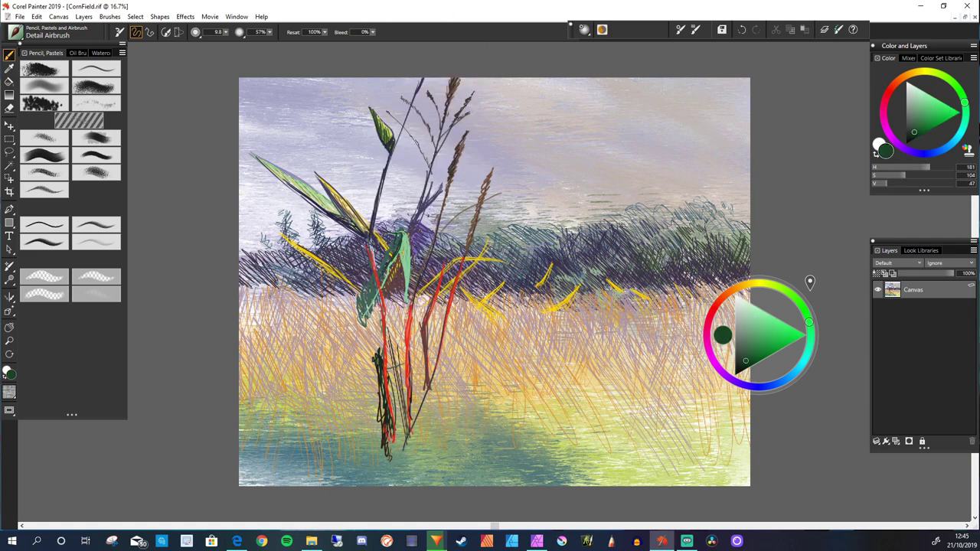
drag(348, 315, 361, 413)
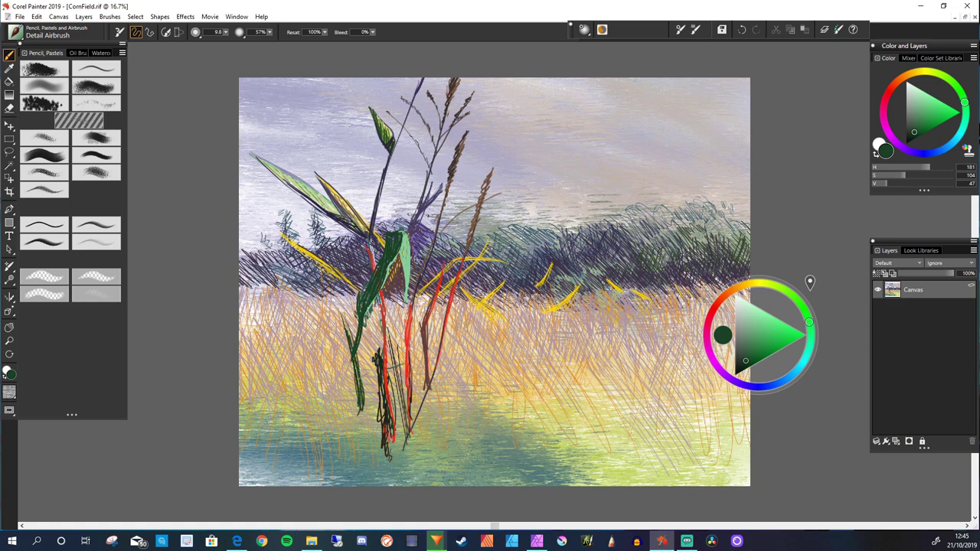
drag(261, 398, 397, 464)
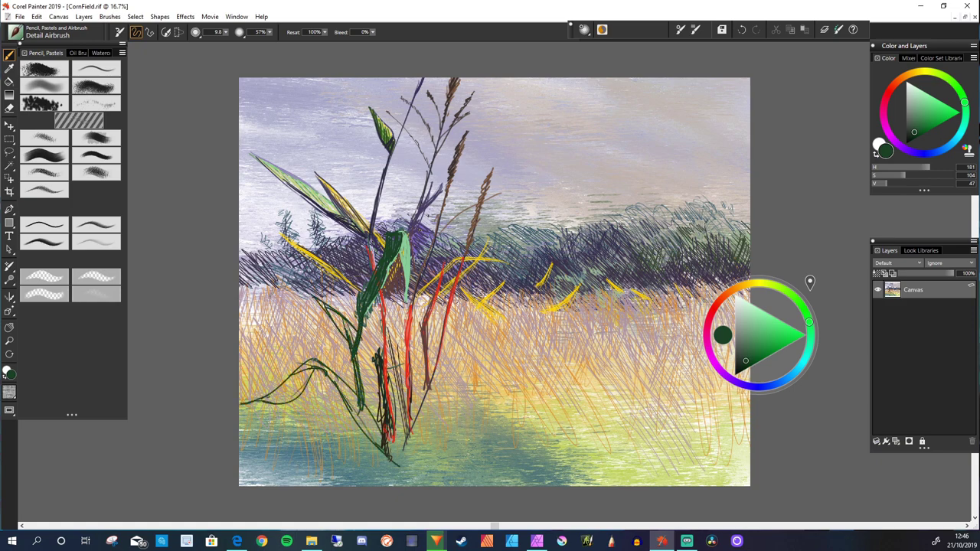
drag(343, 287, 272, 345)
drag(339, 341, 339, 455)
drag(336, 379, 310, 457)
Hatch red-brown shadows over the lower-left leaves down to the canvas bottom.
click(720, 300)
drag(340, 424, 360, 485)
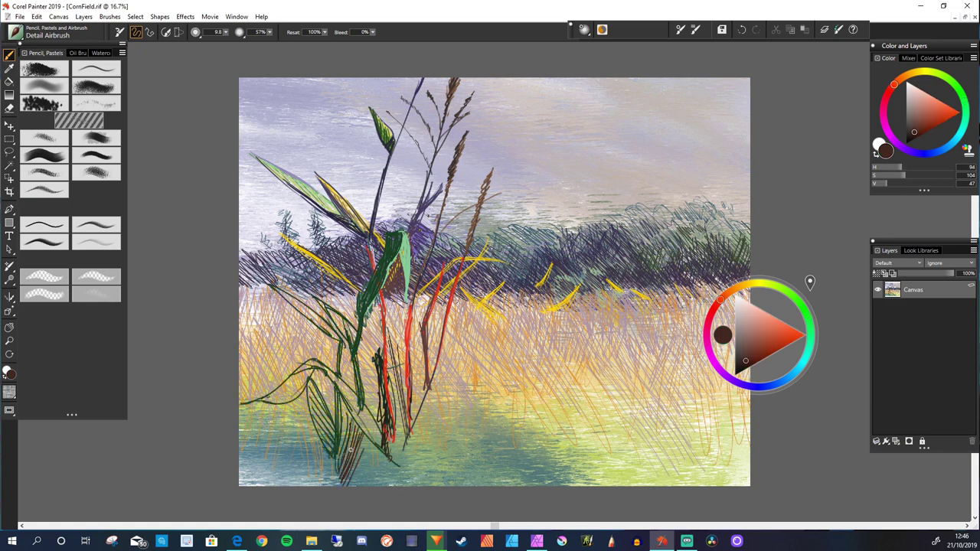
drag(386, 417, 317, 482)
drag(310, 371, 344, 459)
mouse_move(290, 394)
mouse_down()
mouse_move(359, 482)
mouse_move(310, 486)
mouse_up()
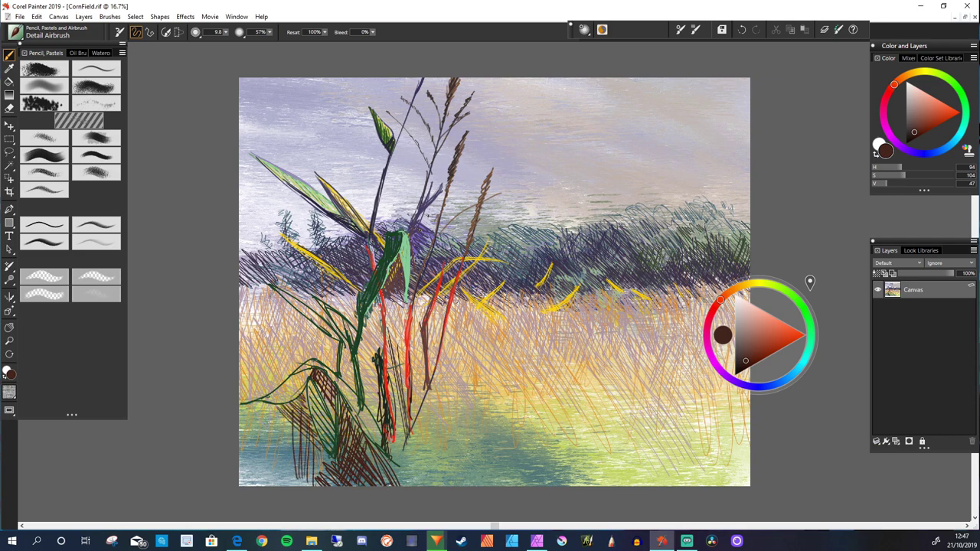
Hatch dark blue into the lower-left corner and left edge, adding a curved leaf.
click(757, 386)
mouse_move(272, 417)
mouse_down()
mouse_move(314, 484)
mouse_move(291, 471)
mouse_up()
drag(256, 401, 245, 483)
mouse_move(260, 340)
mouse_down()
mouse_move(241, 394)
mouse_move(242, 482)
mouse_up()
mouse_move(264, 382)
mouse_down()
mouse_move(337, 320)
mouse_move(364, 401)
mouse_up()
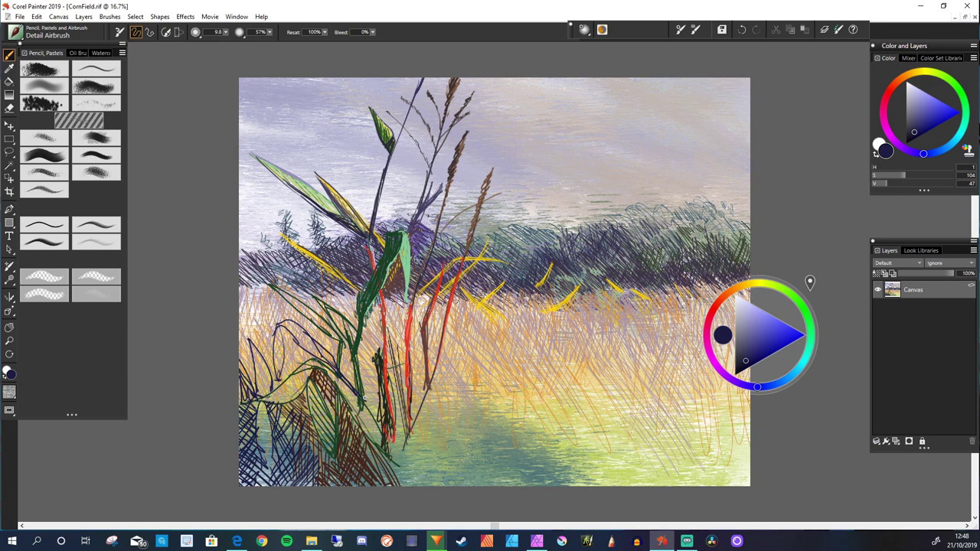
drag(267, 309, 239, 280)
Shade the red and green central stems with dark blue hatching.
drag(294, 400, 324, 460)
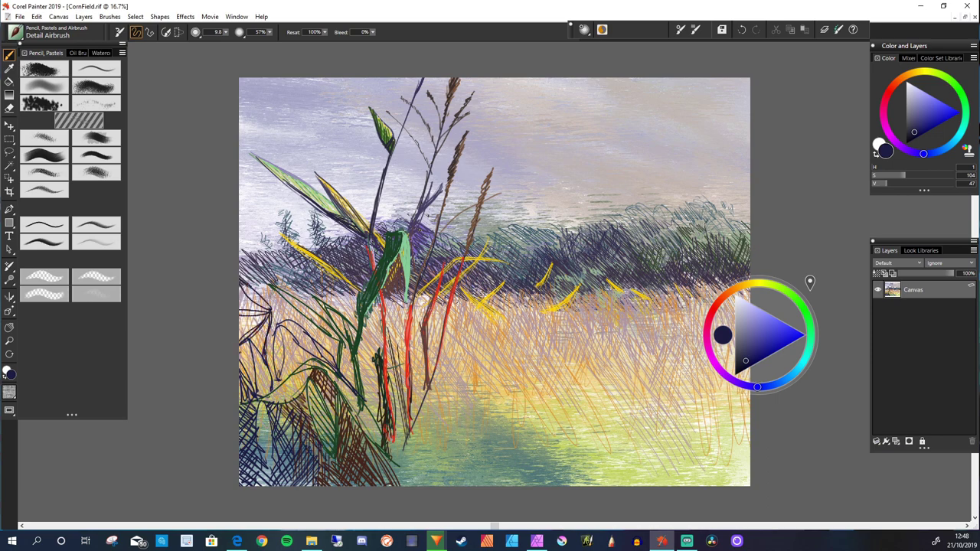
drag(392, 418, 413, 469)
drag(390, 378, 402, 424)
mouse_move(379, 318)
mouse_down()
mouse_move(366, 401)
mouse_move(404, 366)
mouse_up()
mouse_move(412, 331)
mouse_down()
mouse_move(424, 409)
mouse_move(400, 285)
mouse_move(401, 231)
mouse_up()
drag(423, 295, 401, 235)
Brighten the diagonal leaves and central green leaf with bright yellow.
alt+click(467, 264)
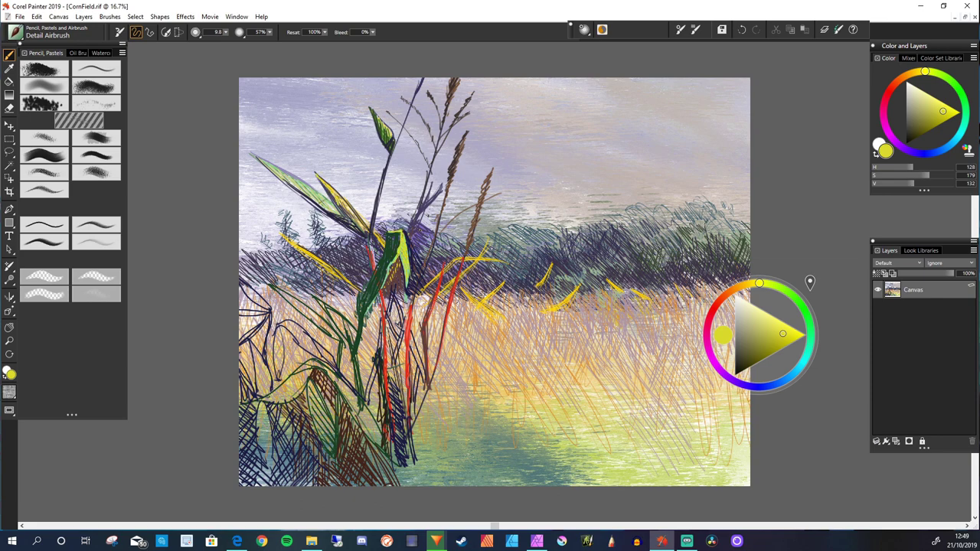
drag(341, 198, 370, 234)
drag(332, 186, 364, 222)
drag(379, 121, 389, 135)
drag(297, 245, 340, 278)
mouse_move(310, 257)
mouse_down()
mouse_move(357, 289)
mouse_move(391, 272)
mouse_up()
drag(390, 265, 360, 329)
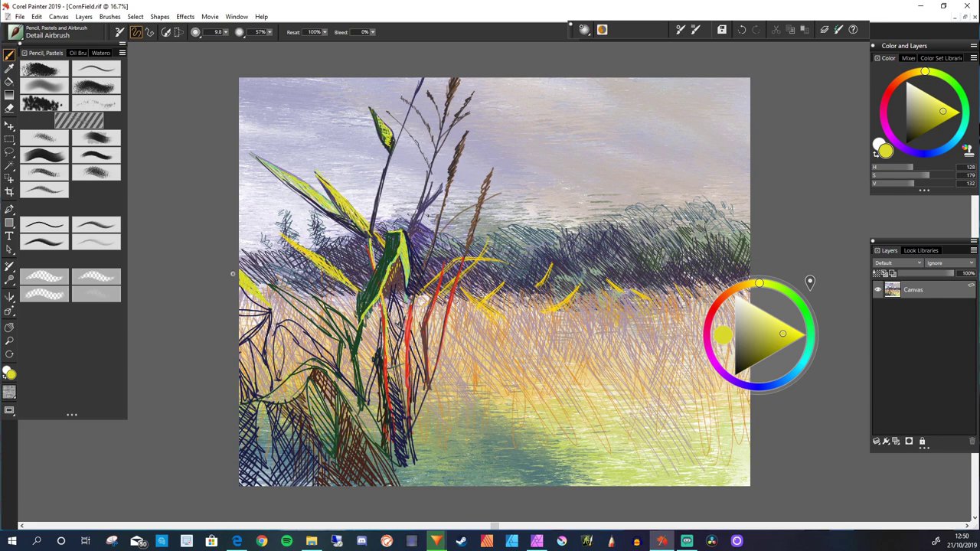
Paint the lower-left leaves with yellow and orange, adding bright yellow edge highlights.
drag(289, 296, 320, 319)
drag(322, 321, 343, 342)
mouse_move(315, 299)
mouse_down()
mouse_move(332, 317)
mouse_move(311, 337)
mouse_up()
drag(297, 335, 342, 373)
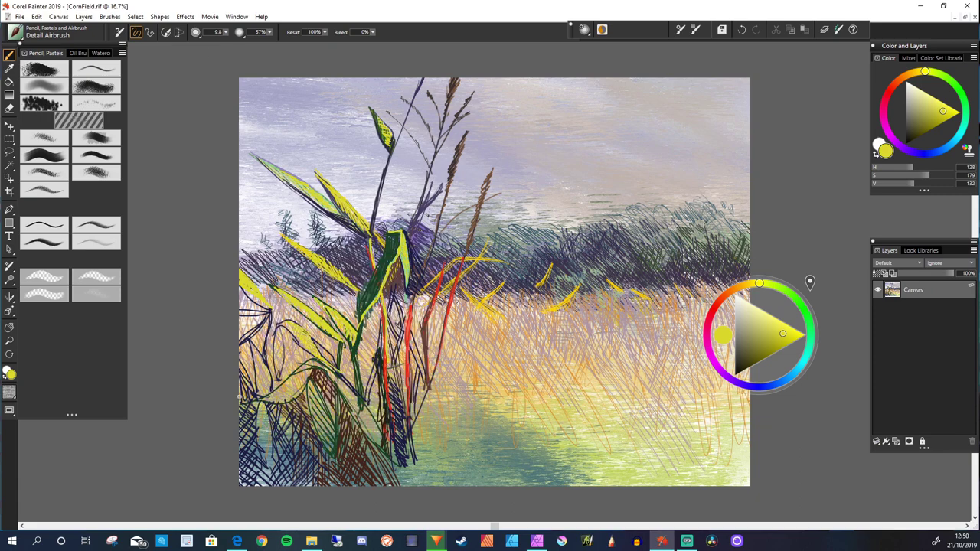
alt+click(475, 337)
mouse_move(267, 350)
mouse_down()
mouse_move(261, 394)
mouse_move(331, 430)
mouse_up()
click(758, 283)
drag(265, 406, 261, 469)
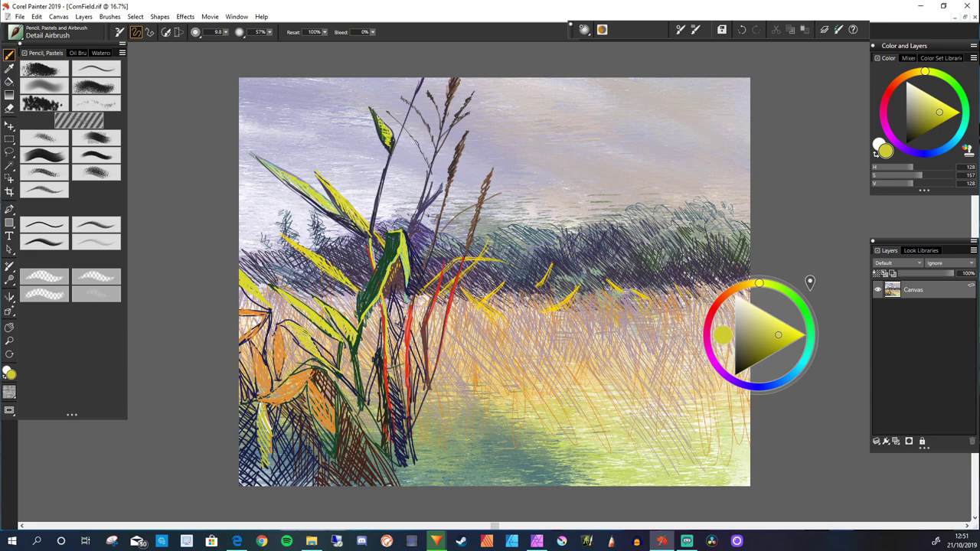
mouse_move(297, 366)
mouse_down()
mouse_move(387, 450)
mouse_move(357, 458)
mouse_up()
Add green grass strokes at the base of the lower-left foliage.
click(802, 307)
mouse_move(315, 421)
mouse_down()
mouse_move(269, 450)
mouse_move(321, 473)
mouse_up()
mouse_move(396, 461)
mouse_down()
mouse_move(464, 408)
mouse_move(400, 482)
mouse_up()
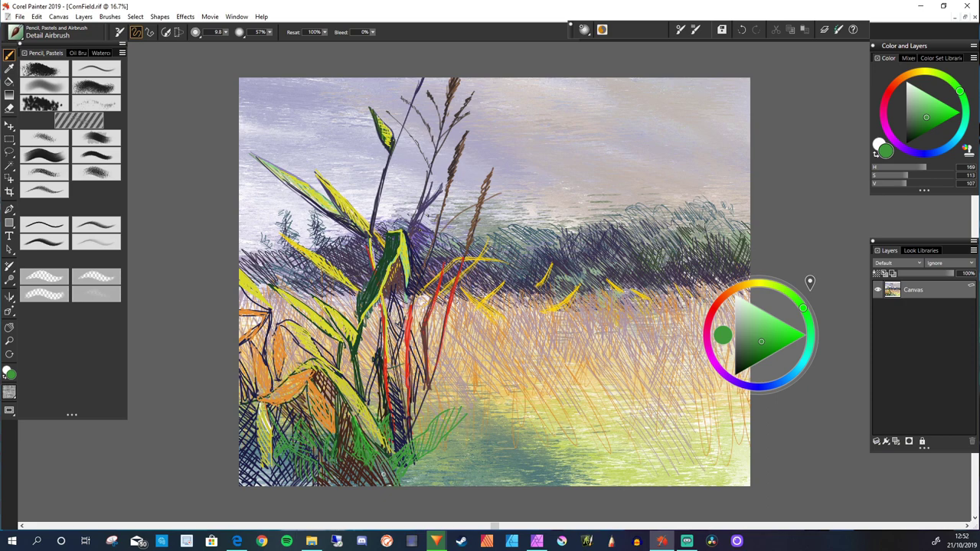
drag(341, 399, 338, 473)
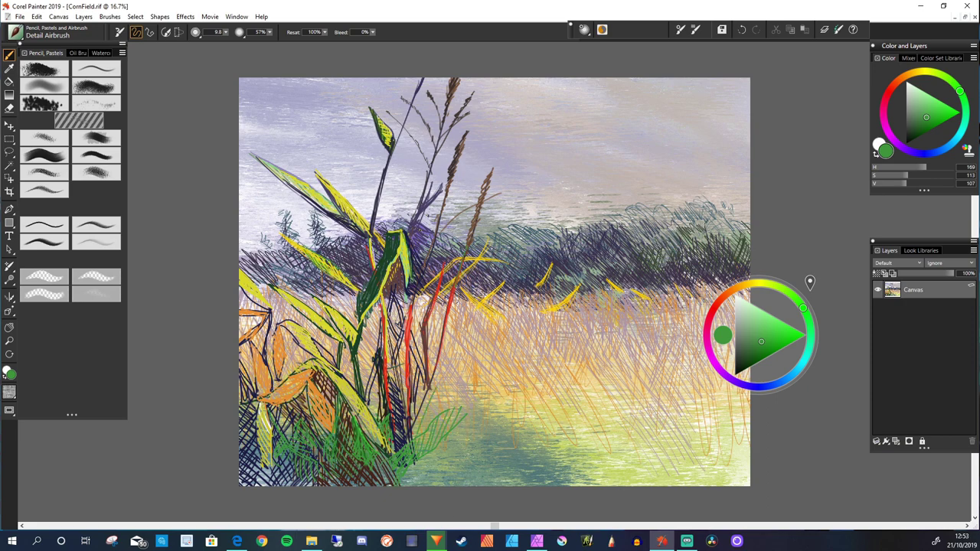
Paint pale cream highlights across a lower-left leaf.
alt+click(387, 330)
alt+click(349, 330)
mouse_move(341, 332)
mouse_down()
mouse_move(395, 328)
mouse_move(433, 349)
mouse_up()
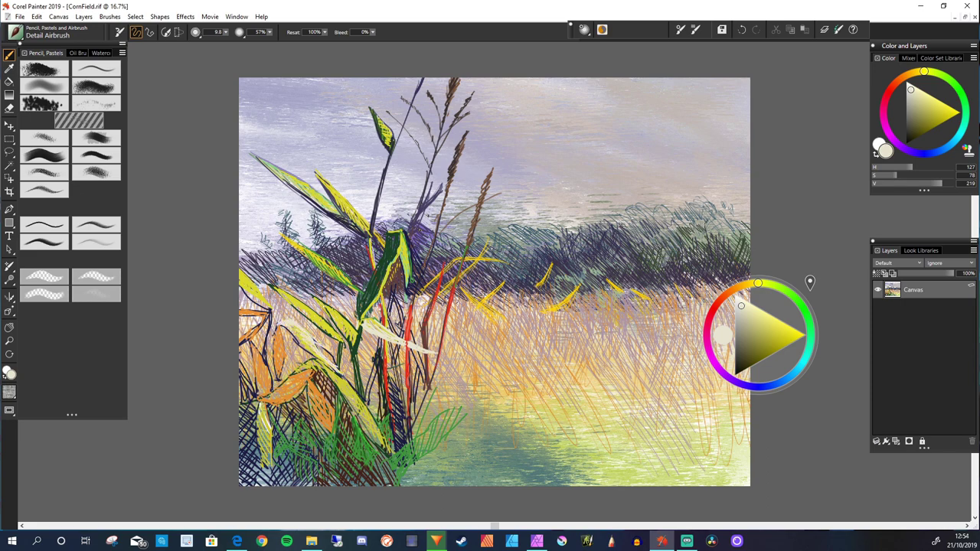
click(742, 372)
Hatch near-black shadows across the lower-left, centre and right foreground grass.
drag(332, 386, 338, 431)
drag(358, 369, 366, 405)
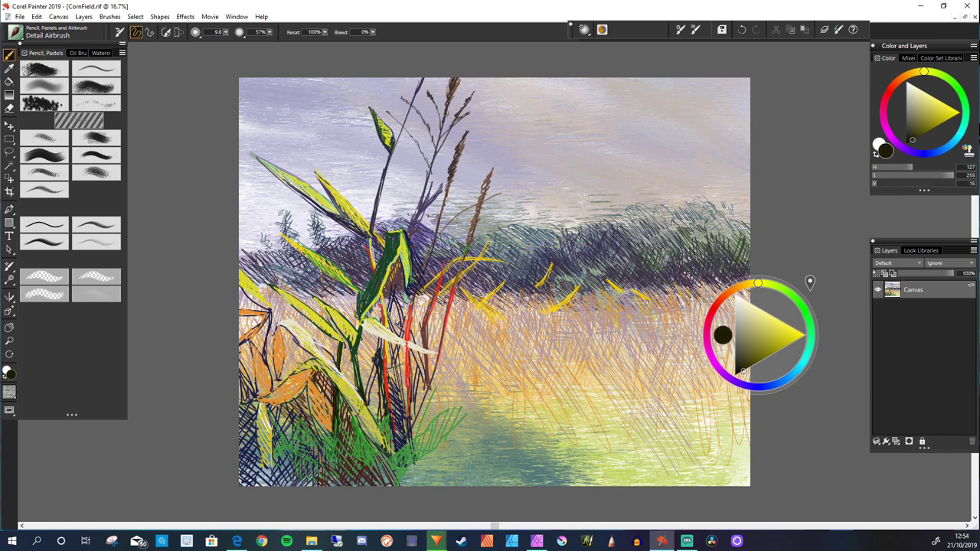
drag(419, 366, 435, 439)
drag(456, 418, 490, 485)
drag(468, 440, 500, 486)
drag(410, 437, 445, 484)
drag(457, 381, 496, 421)
drag(571, 427, 623, 484)
drag(479, 442, 529, 486)
drag(551, 432, 581, 485)
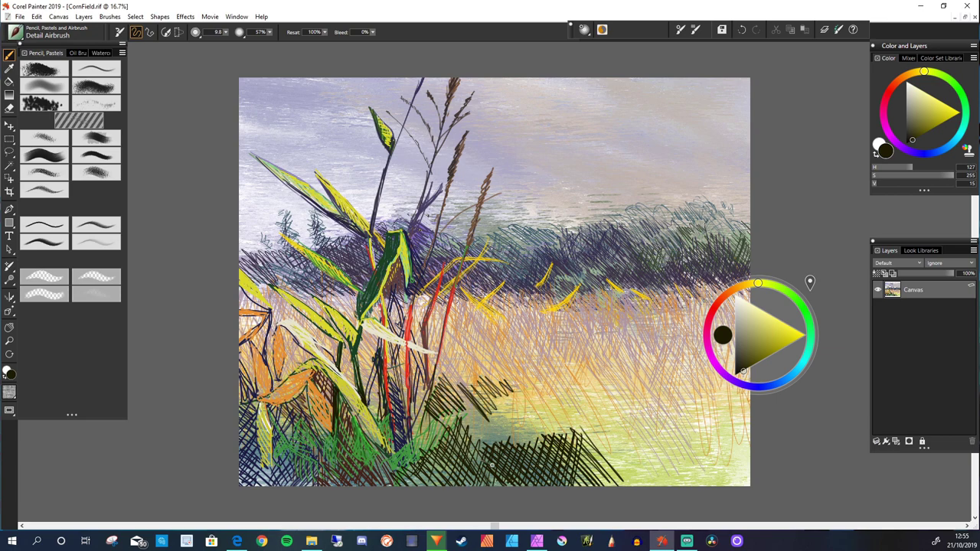
drag(465, 404, 528, 464)
drag(439, 401, 505, 442)
drag(574, 406, 696, 487)
drag(581, 413, 749, 484)
drag(568, 435, 612, 463)
drag(620, 439, 748, 487)
drag(636, 458, 693, 485)
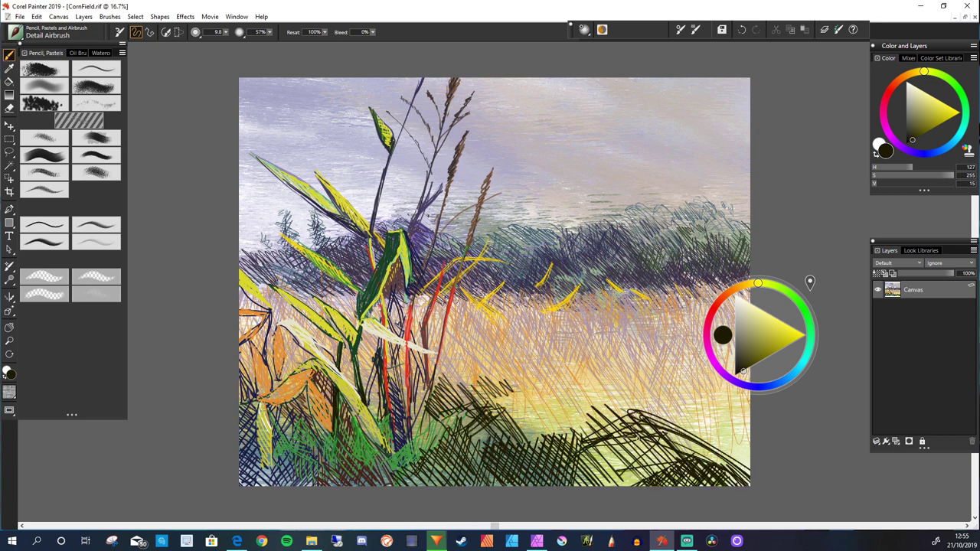
Hatch dark blue strokes along the bottom, over the lower-left grass and near the right edge.
drag(585, 437, 647, 485)
click(759, 387)
drag(546, 446, 612, 485)
drag(590, 429, 613, 472)
drag(309, 437, 353, 486)
drag(281, 390, 312, 443)
drag(240, 403, 287, 467)
drag(240, 381, 280, 421)
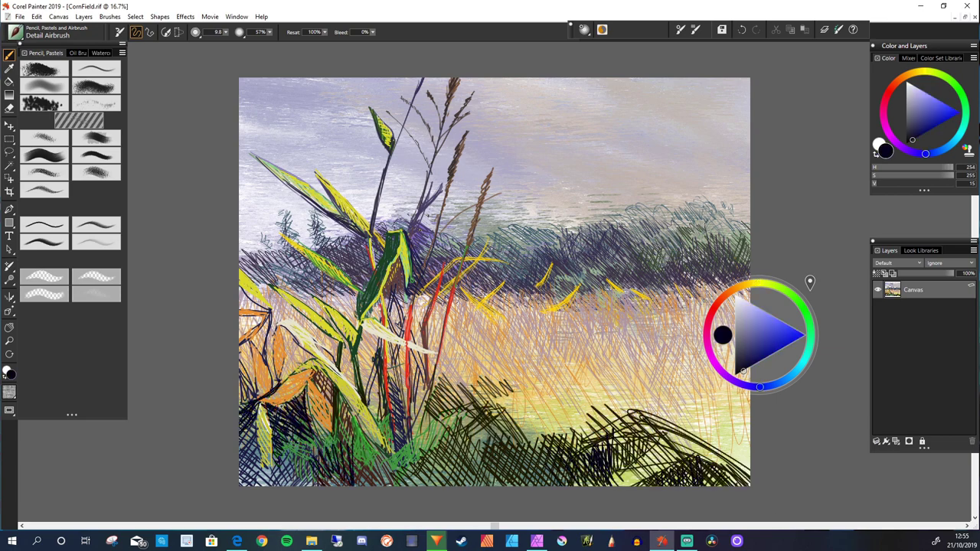
drag(271, 381, 309, 417)
mouse_move(301, 378)
mouse_down()
mouse_move(325, 448)
mouse_move(357, 424)
mouse_up()
drag(338, 386, 391, 472)
drag(309, 406, 342, 459)
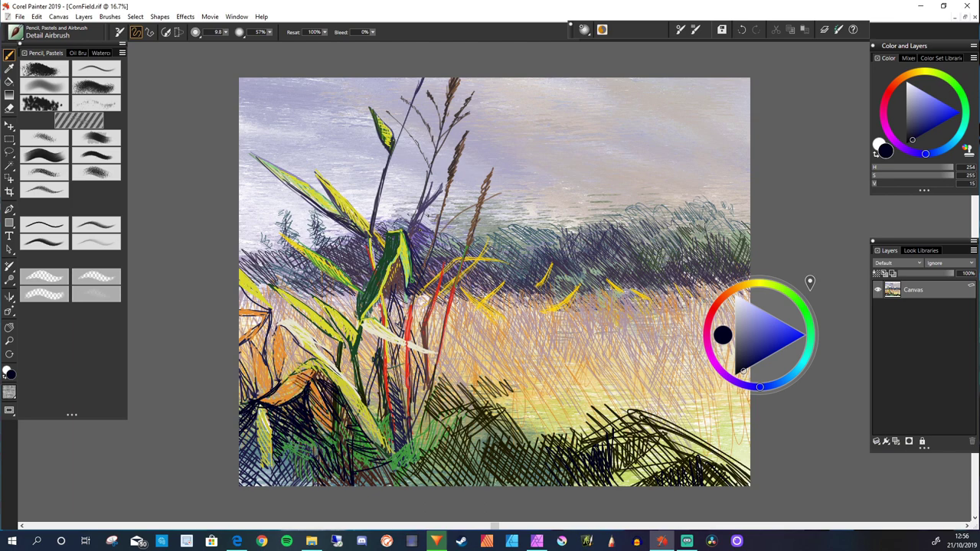
drag(271, 383, 302, 404)
drag(260, 400, 281, 407)
mouse_move(691, 406)
mouse_down()
mouse_move(750, 470)
mouse_move(747, 375)
mouse_up()
Hatch orange-brown grass strokes across the right and middle of the field.
key(ctrl+alt+1)
click(789, 124)
mouse_move(639, 429)
mouse_down()
mouse_move(700, 348)
mouse_move(658, 330)
mouse_up()
drag(688, 392, 719, 311)
drag(675, 364, 749, 328)
drag(643, 331, 738, 290)
drag(689, 337, 713, 271)
drag(658, 386, 747, 308)
drag(459, 367, 498, 295)
drag(428, 394, 478, 310)
drag(490, 366, 542, 313)
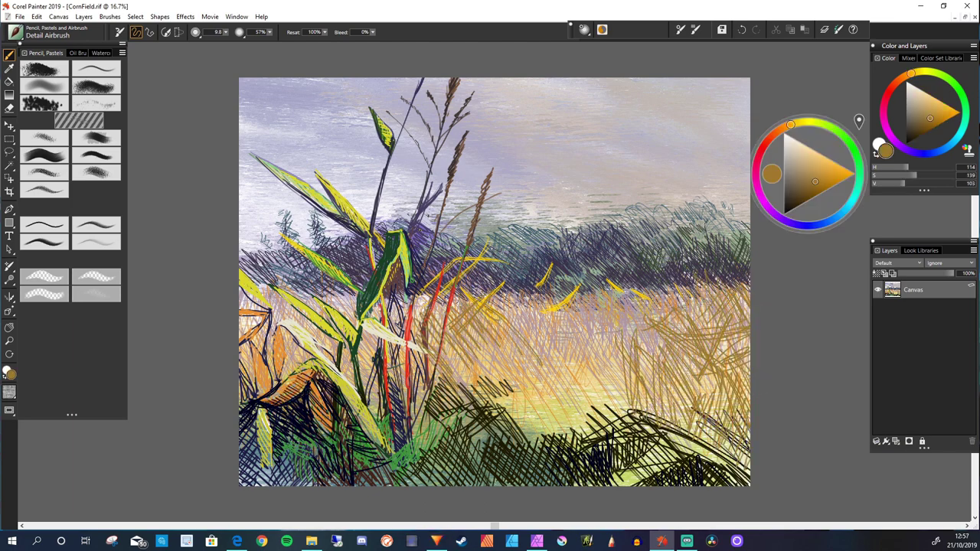
drag(390, 344, 440, 294)
drag(334, 317, 351, 288)
drag(275, 325, 334, 271)
drag(246, 277, 285, 257)
drag(513, 323, 574, 285)
Add more golden-brown grass on the middle-right and in the lower middle.
drag(566, 333, 612, 297)
drag(582, 417, 654, 306)
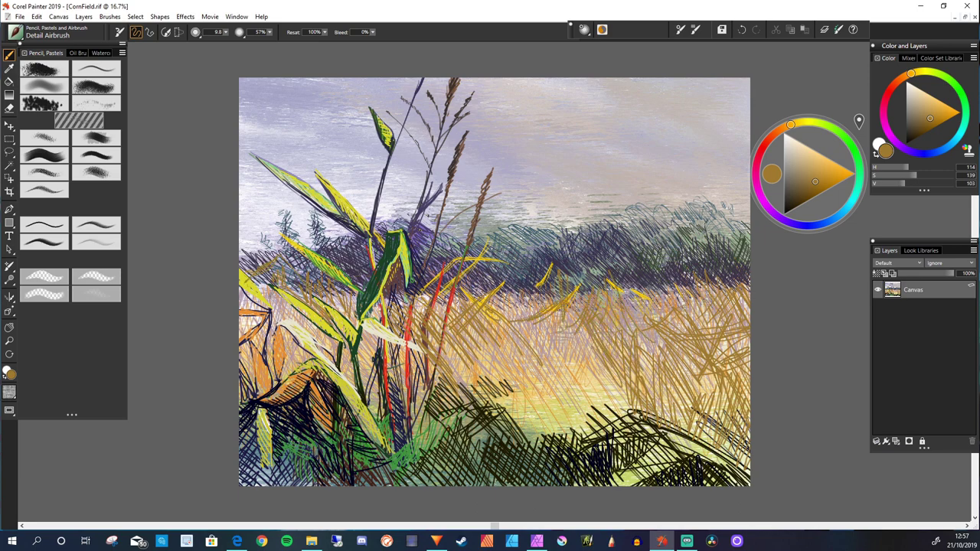
drag(673, 478, 747, 404)
drag(536, 396, 624, 319)
drag(505, 343, 527, 296)
drag(490, 323, 552, 344)
drag(535, 378, 575, 320)
drag(622, 349, 645, 295)
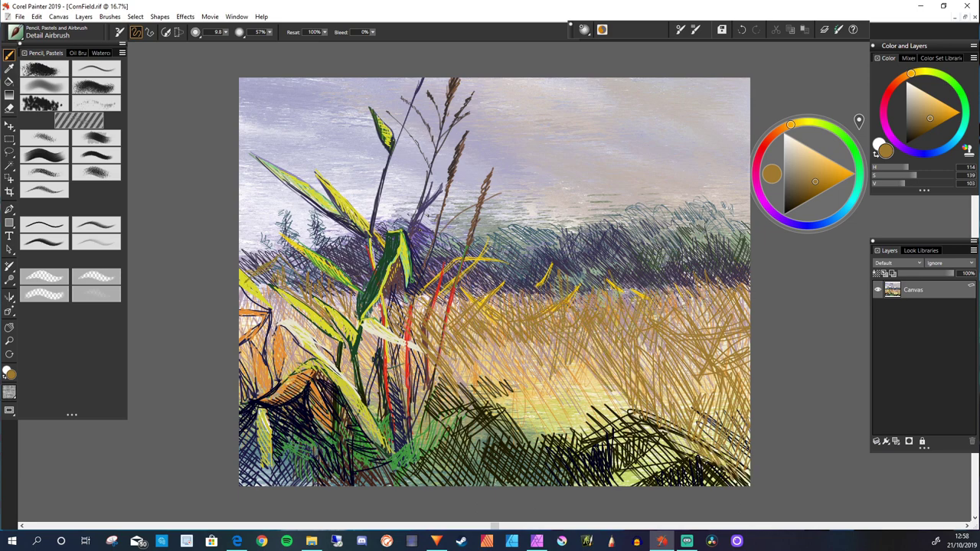
drag(628, 443, 560, 350)
drag(567, 433, 513, 365)
drag(539, 397, 478, 337)
drag(582, 463, 498, 383)
drag(484, 408, 444, 353)
Paint orange-red plumes rising through the lower middle of the field.
drag(528, 467, 482, 436)
drag(790, 124, 772, 137)
drag(580, 460, 616, 346)
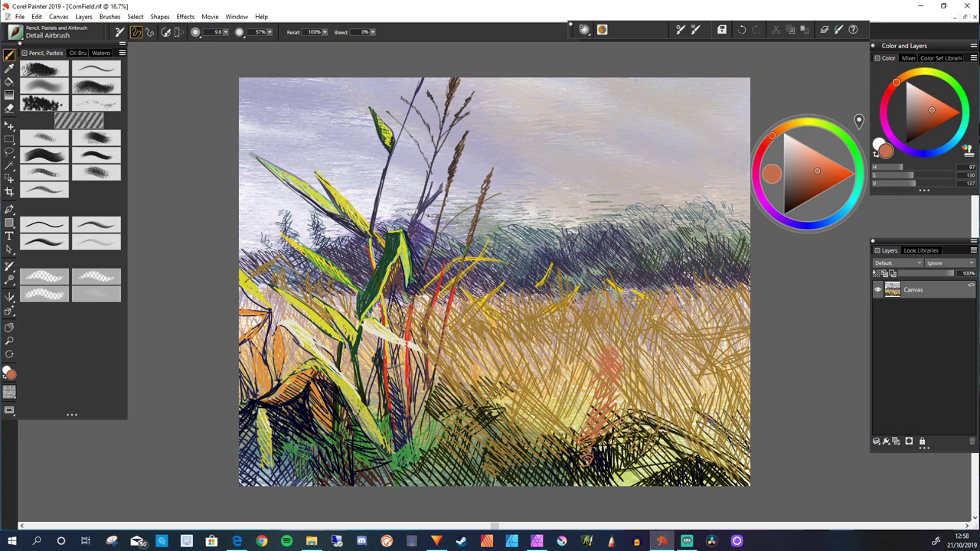
drag(549, 473, 596, 383)
mouse_move(649, 459)
mouse_down()
mouse_move(678, 340)
mouse_move(663, 378)
mouse_up()
drag(513, 387, 536, 341)
drag(505, 468, 521, 379)
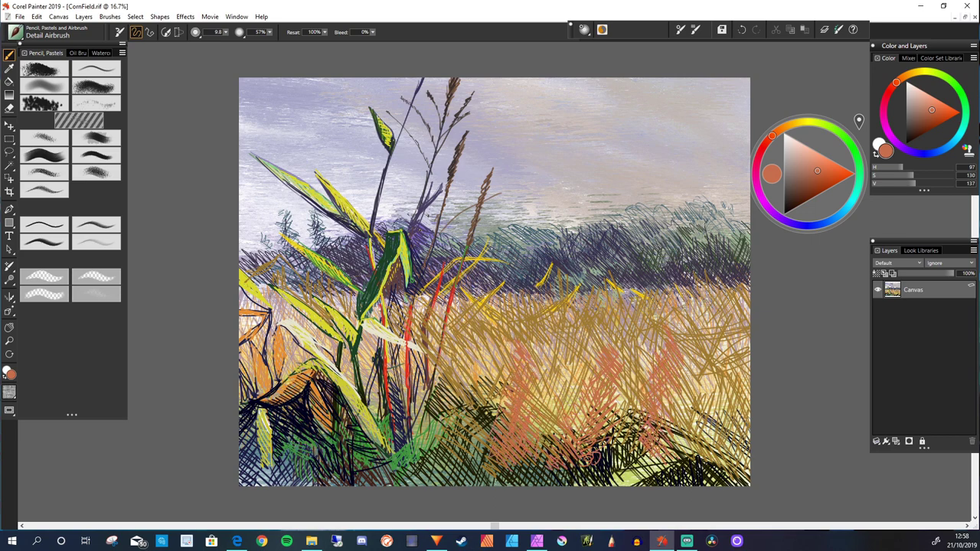
Build up a dark red seed-head plume in the lower middle.
drag(467, 399, 484, 345)
drag(771, 136, 761, 150)
click(804, 190)
drag(588, 388, 605, 332)
drag(579, 414, 604, 365)
drag(569, 438, 594, 407)
drag(576, 474, 612, 354)
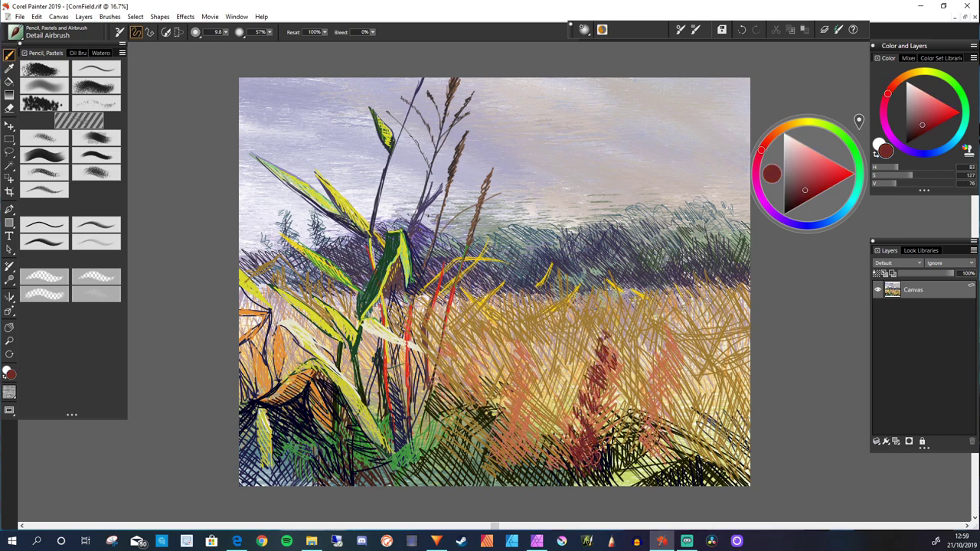
drag(605, 418, 610, 350)
mouse_move(582, 405)
mouse_down()
mouse_move(605, 326)
mouse_move(590, 395)
mouse_up()
Add more dark red plumes further to the left.
mouse_move(536, 421)
mouse_down()
mouse_move(540, 350)
mouse_move(512, 375)
mouse_up()
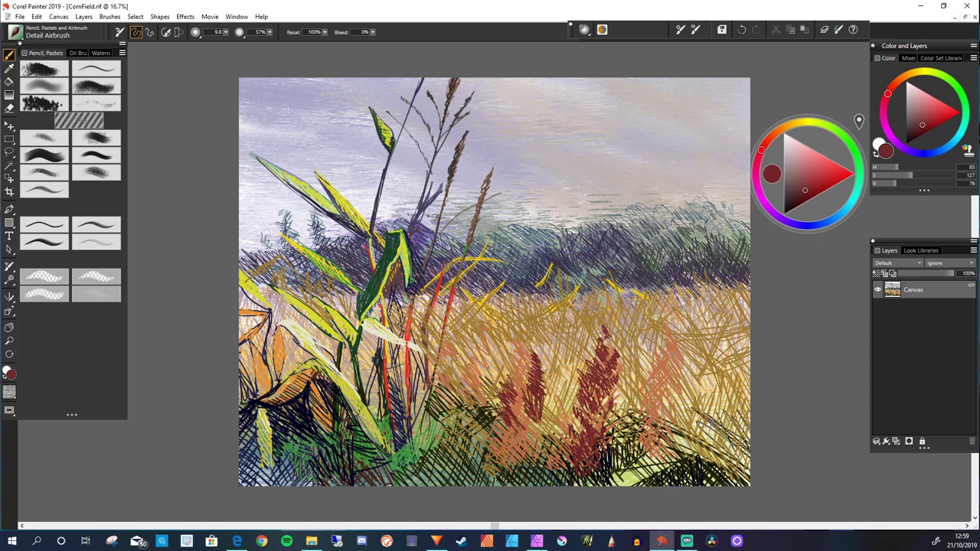
drag(497, 460, 536, 316)
drag(448, 417, 481, 361)
drag(445, 395, 459, 346)
drag(433, 413, 449, 378)
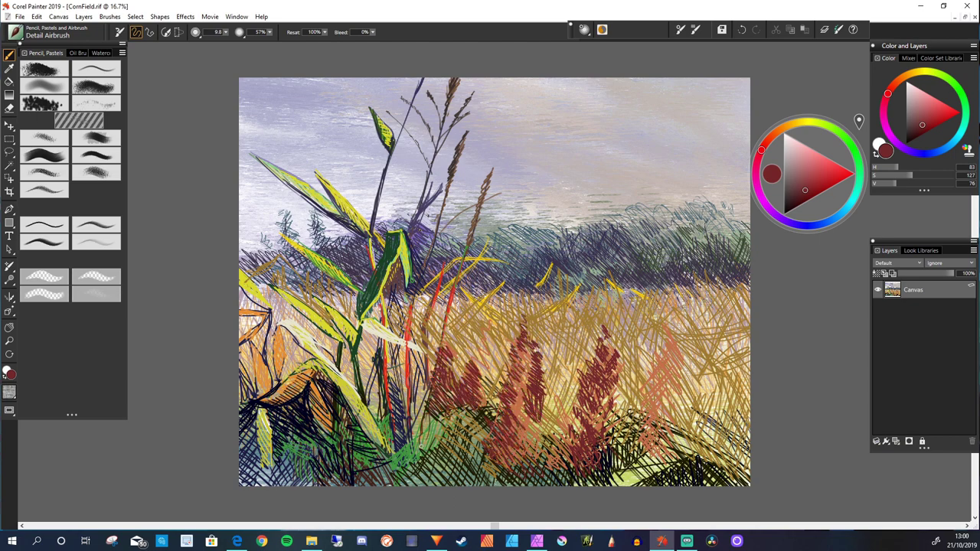
right_click(352, 372)
drag(372, 420, 384, 381)
mouse_move(393, 409)
mouse_down()
mouse_move(401, 382)
mouse_move(426, 369)
mouse_up()
Sample the stem's dark green and hatch it into the grass below the red plant.
alt+click(364, 357)
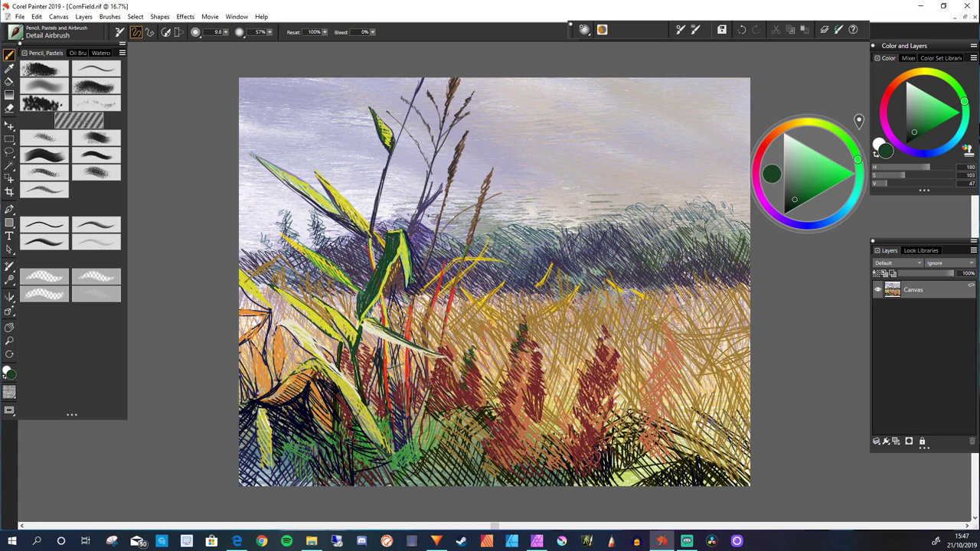
drag(467, 418, 439, 389)
drag(521, 419, 487, 469)
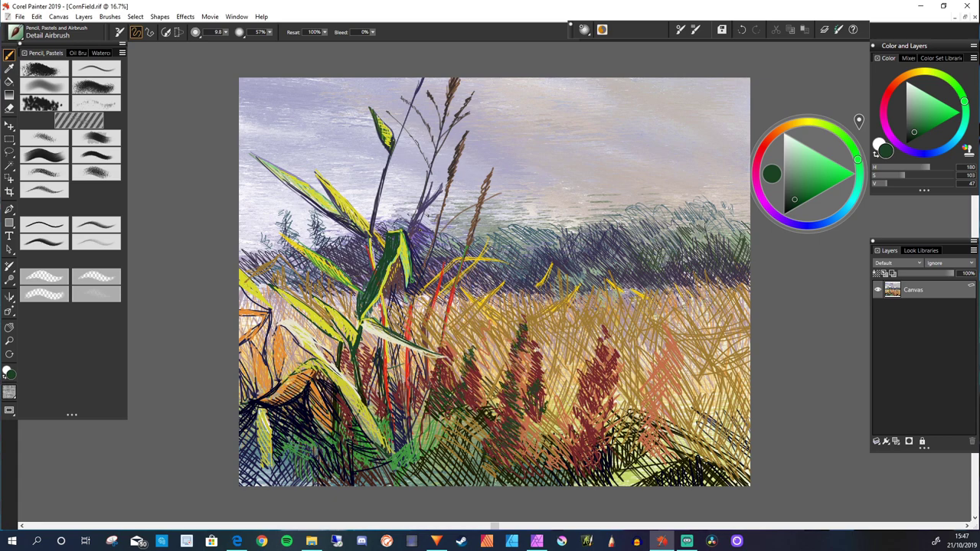
Shade the red plants and grass with dark blue-purple hatching and a long arching blade.
click(795, 224)
mouse_move(595, 374)
mouse_down()
mouse_move(600, 424)
mouse_move(565, 469)
mouse_up()
drag(598, 349, 589, 390)
mouse_move(575, 370)
mouse_down()
mouse_move(602, 400)
mouse_move(592, 426)
mouse_up()
mouse_move(528, 325)
mouse_down()
mouse_move(508, 375)
mouse_move(523, 391)
mouse_up()
drag(462, 375, 427, 454)
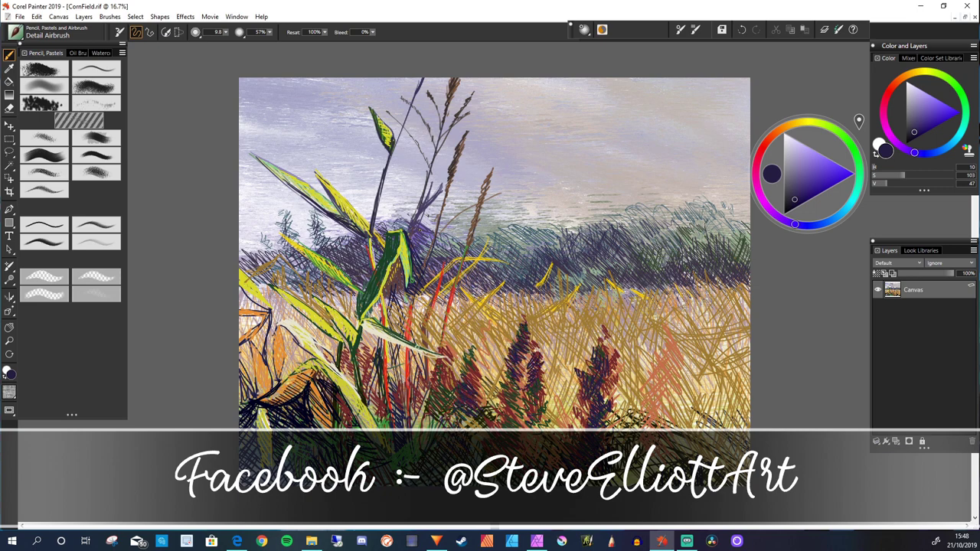
drag(540, 329, 580, 400)
mouse_move(507, 271)
mouse_down()
mouse_move(647, 372)
mouse_move(644, 382)
mouse_up()
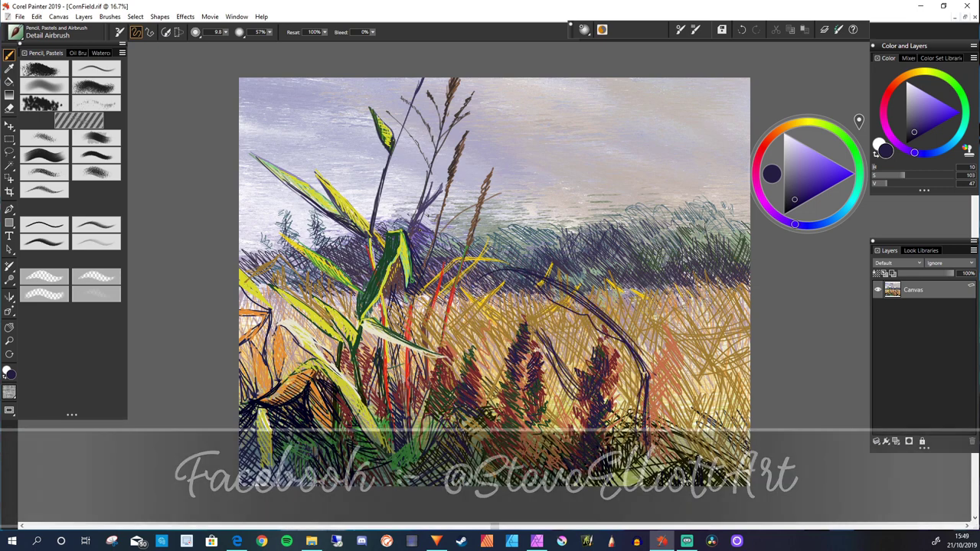
Paint a tall dark stalk into the sky, then undo its twig branches.
drag(530, 277, 616, 337)
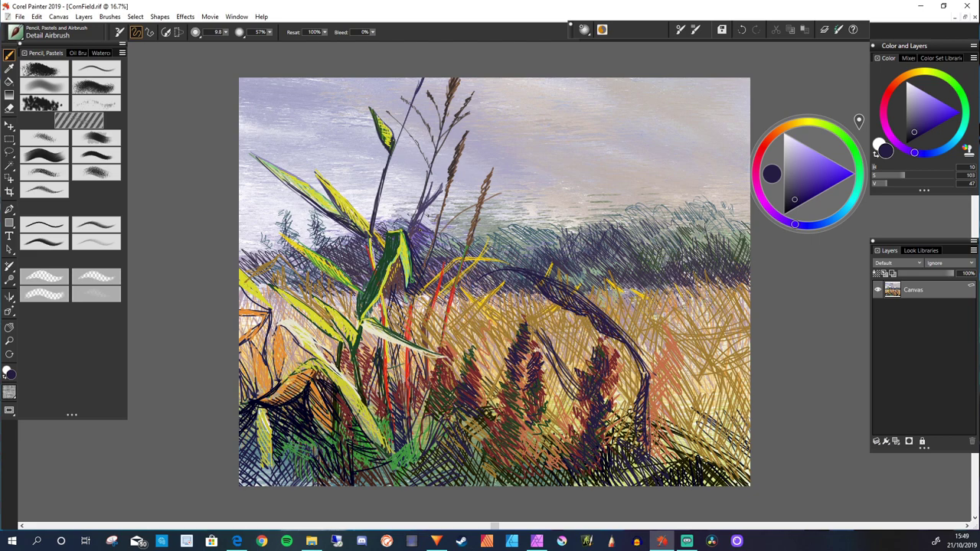
drag(645, 383, 665, 78)
drag(628, 118, 662, 144)
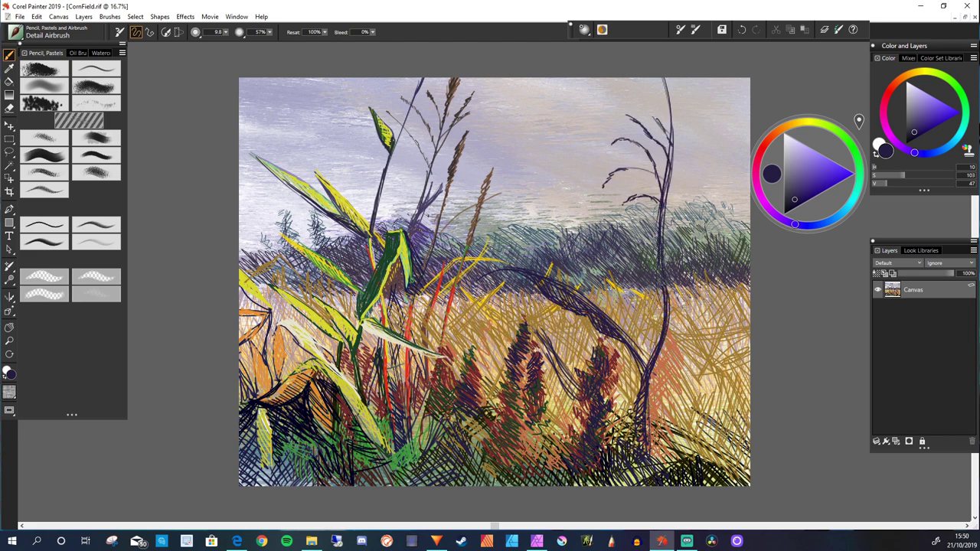
key(ctrl+z)
key(ctrl+z)
key(ctrl+z)
Smear the tall dark stalk away with the Oil Brushes Oily Water blender.
click(70, 53)
click(43, 155)
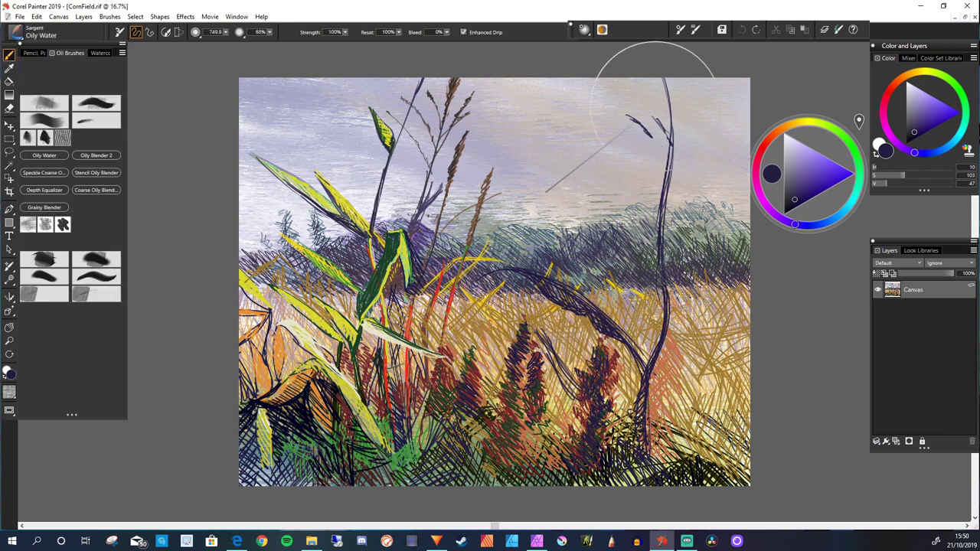
mouse_move(654, 101)
mouse_down()
mouse_move(669, 383)
mouse_move(650, 436)
mouse_up()
Paint a tall curved olive stalk at brush size 8.9 with light beige hatching at its base.
alt+click(665, 316)
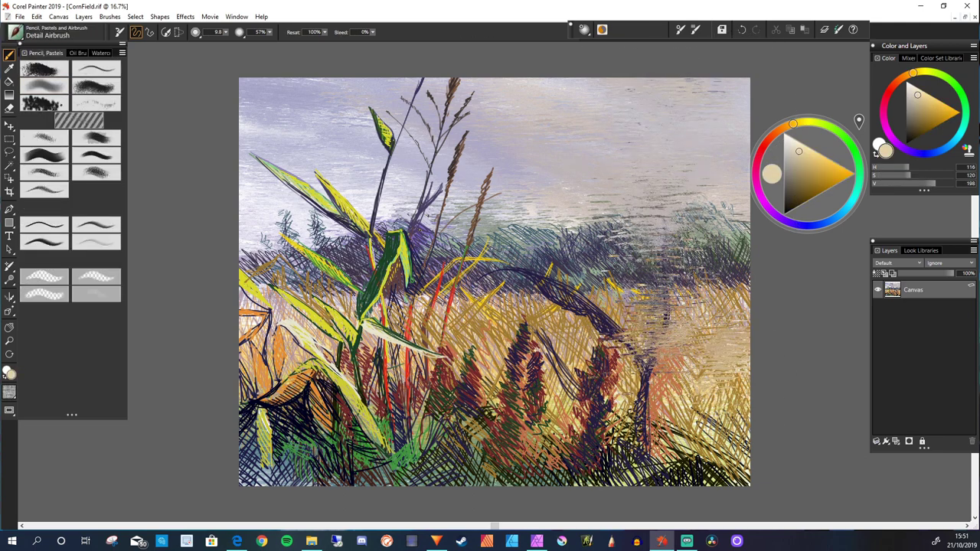
click(226, 32)
click(799, 187)
drag(621, 79, 643, 447)
click(801, 151)
drag(651, 390, 627, 467)
drag(666, 352, 647, 425)
mouse_move(658, 268)
mouse_down()
mouse_move(612, 310)
mouse_move(622, 421)
mouse_move(612, 471)
mouse_up()
Add a dark purple barbed seed head atop the stalk.
alt+click(649, 317)
drag(624, 79, 639, 157)
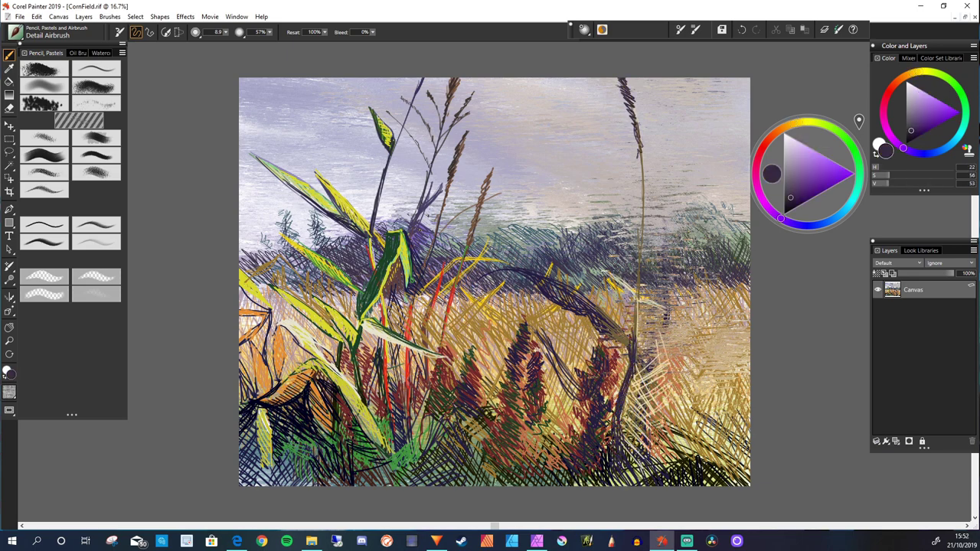
mouse_move(601, 100)
mouse_down()
mouse_move(635, 139)
mouse_move(693, 260)
mouse_move(678, 406)
mouse_up()
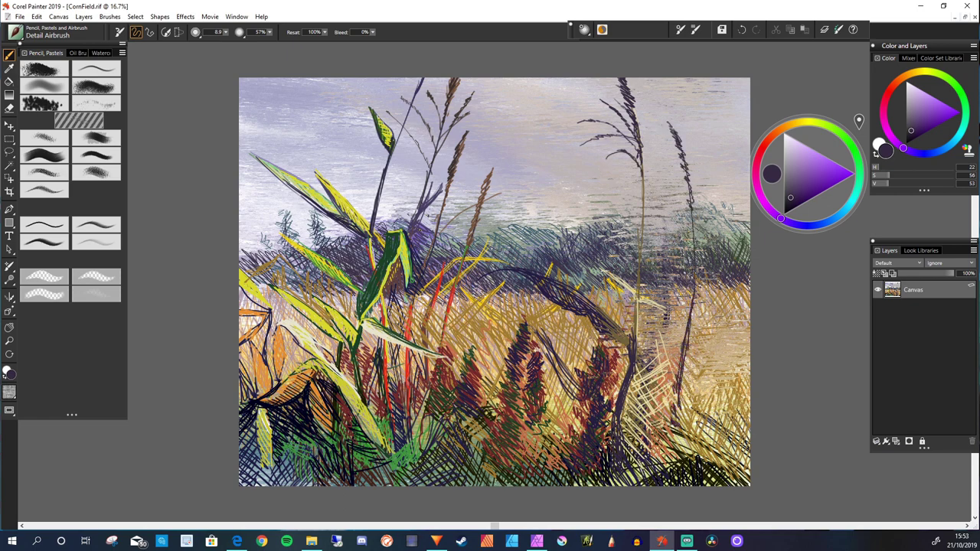
Run a dark line down the stalk and hatch pale beige leaves over it.
mouse_move(642, 176)
mouse_down()
mouse_move(632, 341)
mouse_move(644, 270)
mouse_up()
alt+click(647, 306)
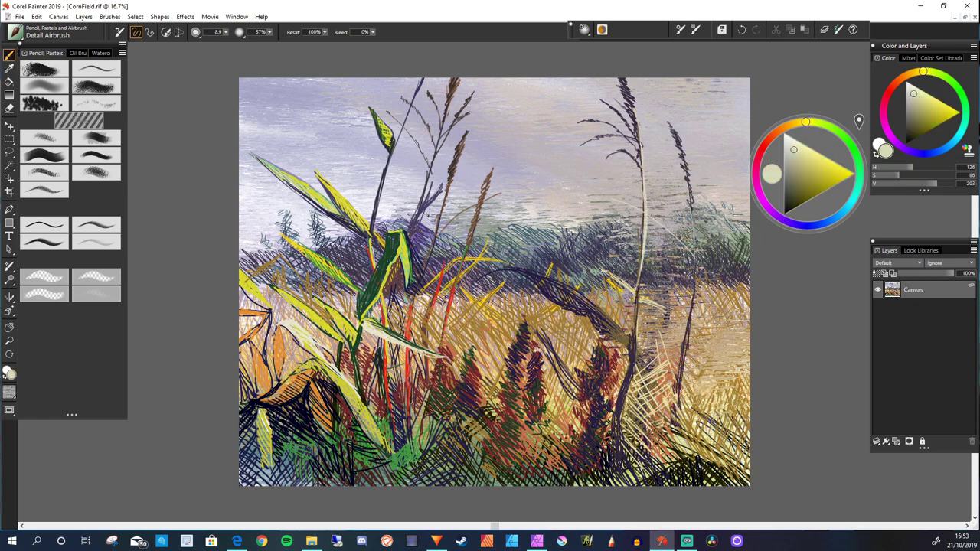
drag(613, 201, 693, 257)
Paint a thin orange stalk on the right.
alt+click(674, 322)
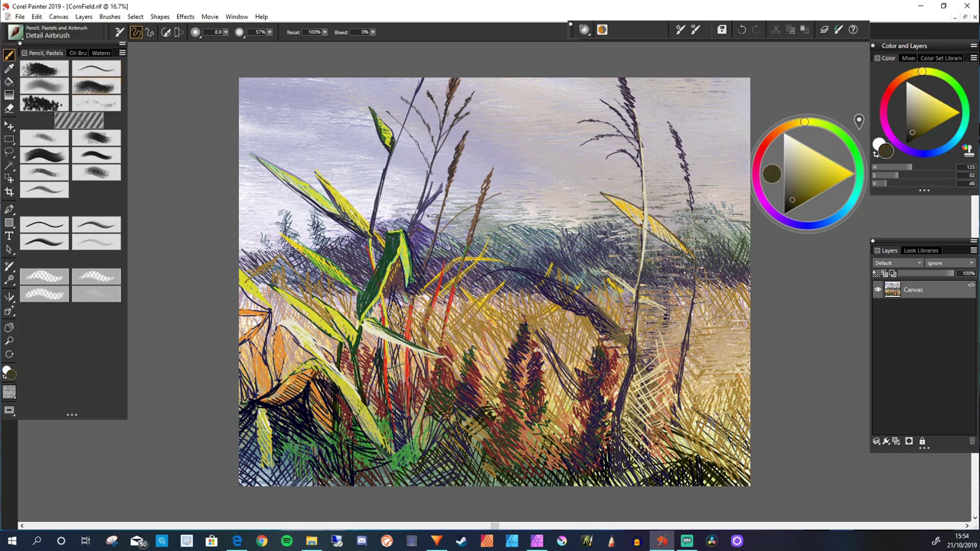
alt+click(658, 230)
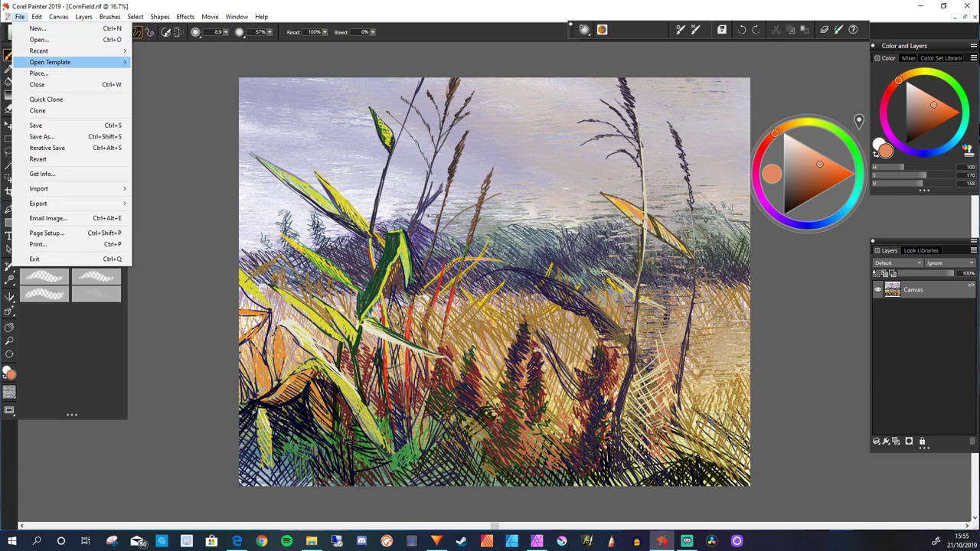
mouse_move(693, 230)
mouse_down()
mouse_move(681, 359)
mouse_move(683, 338)
mouse_up()
drag(677, 389, 670, 445)
Hatch dark green and teal-green over the reed leaves.
alt+click(612, 180)
mouse_move(586, 159)
mouse_down()
mouse_move(640, 204)
mouse_move(631, 199)
mouse_up()
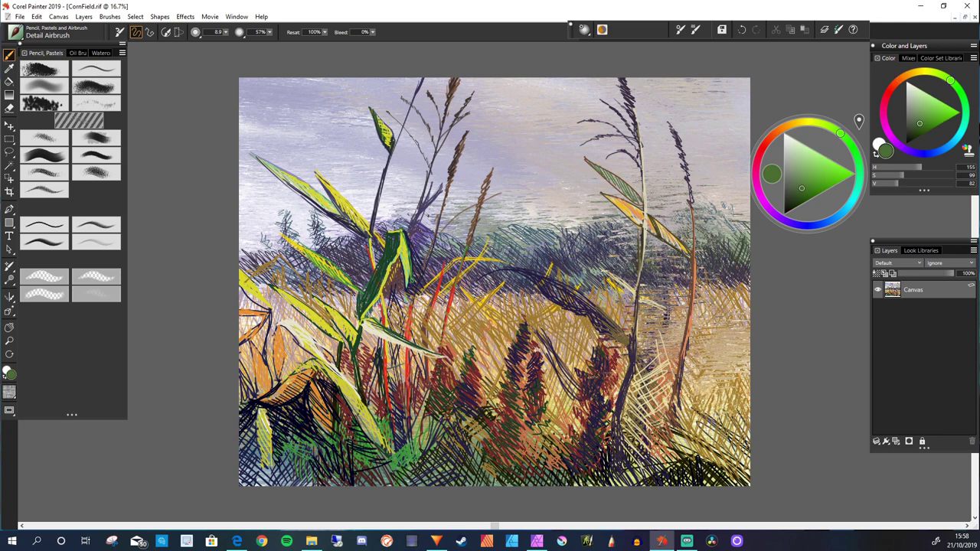
alt+click(623, 191)
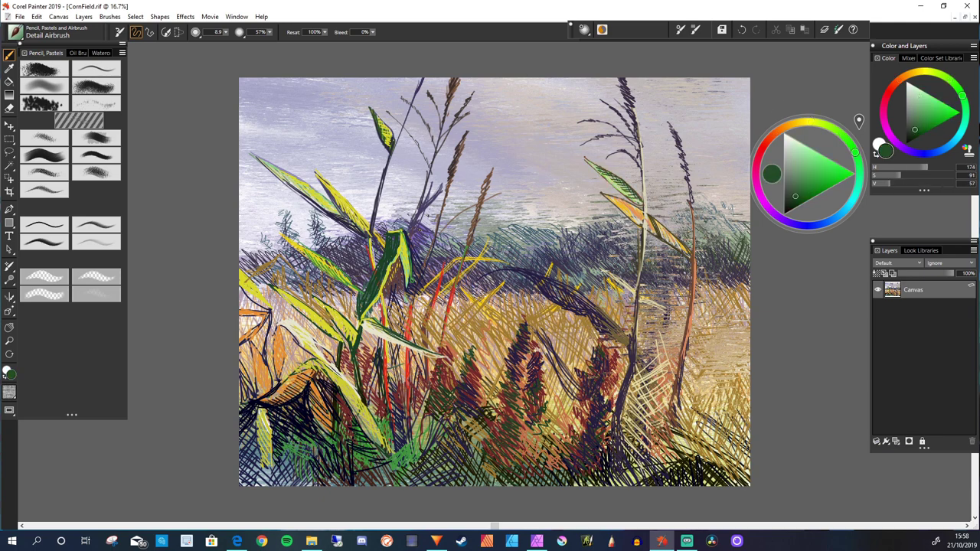
mouse_move(589, 161)
mouse_down()
mouse_move(640, 201)
mouse_move(622, 184)
mouse_up()
Paint a dark blue curving stalk and hatch dark blue inside the curling leaf.
alt+click(616, 184)
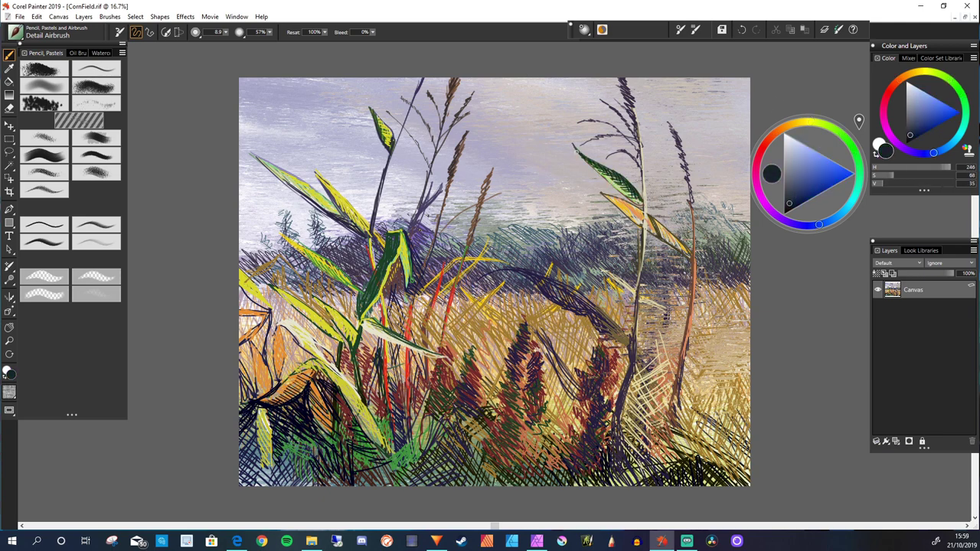
drag(725, 151, 640, 248)
drag(700, 193, 654, 262)
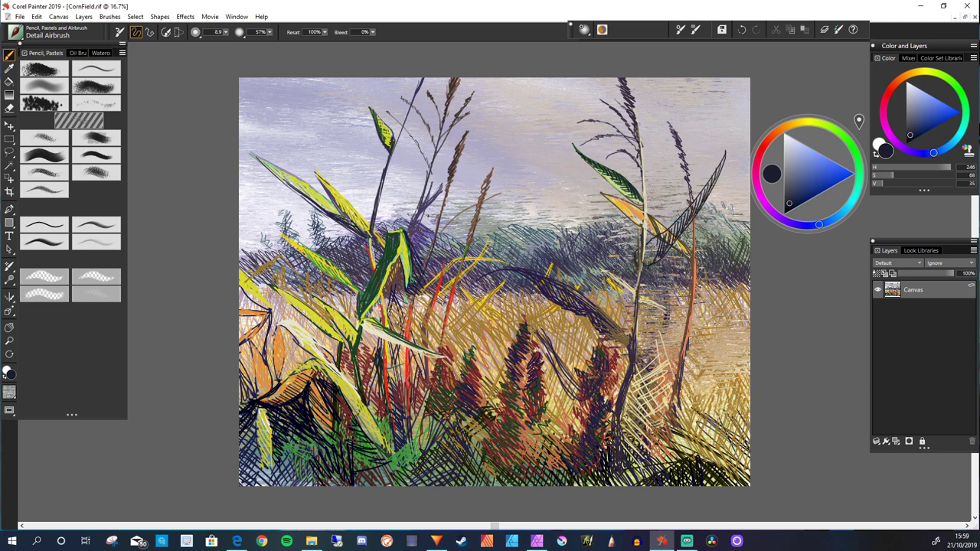
drag(700, 191, 650, 261)
Add green strokes to the right leaf and outline it in yellow.
alt+click(390, 252)
drag(694, 208, 644, 255)
alt+click(337, 206)
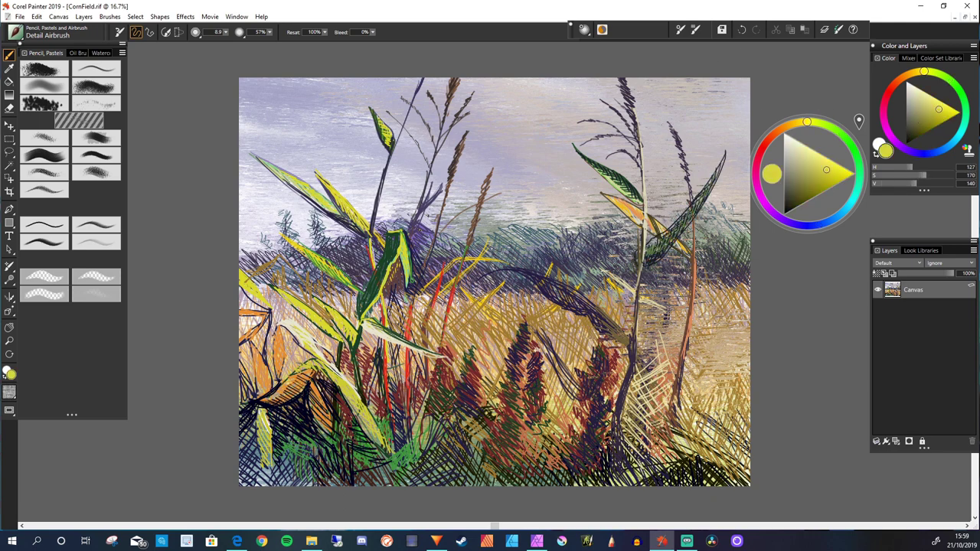
drag(726, 153, 680, 234)
drag(682, 223, 643, 265)
Highlight the right leaf edge in pale cream and touch orange along it.
click(797, 147)
drag(727, 144, 647, 241)
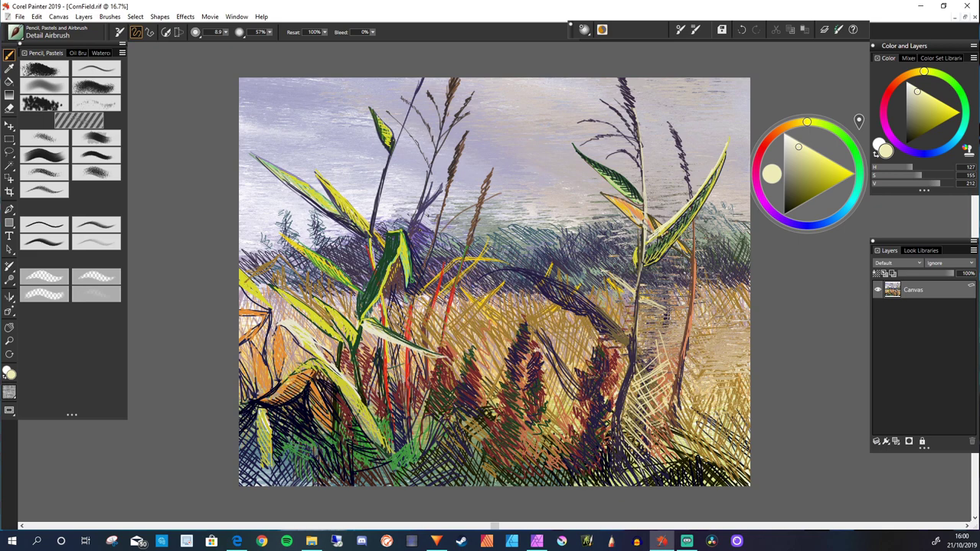
alt+click(662, 243)
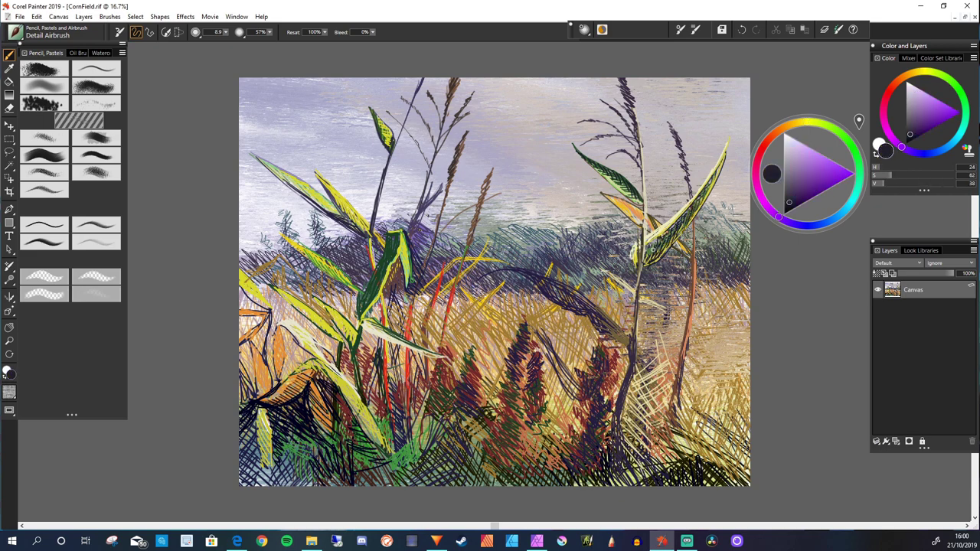
alt+click(696, 207)
drag(720, 165, 694, 216)
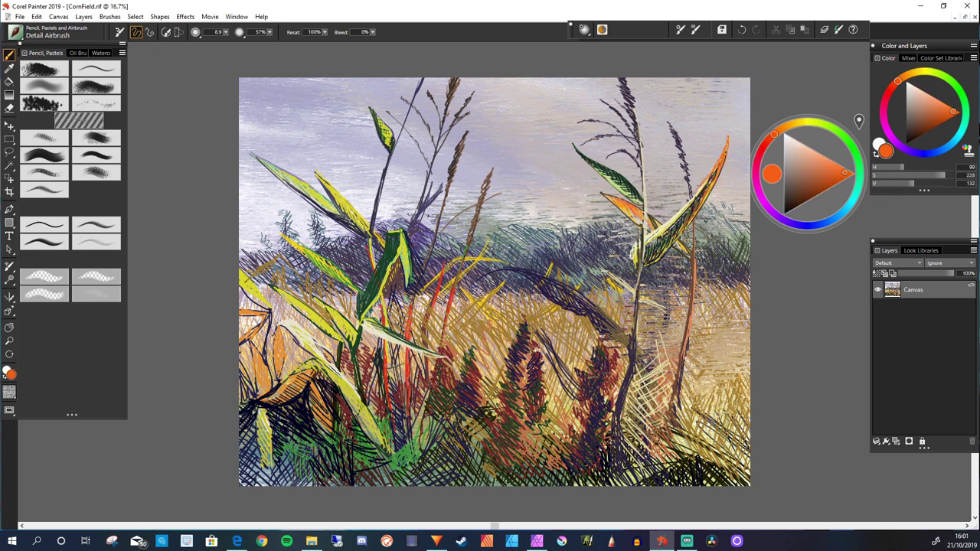
Hatch pale beige and yellow-orange into the grass right of centre.
alt+click(635, 224)
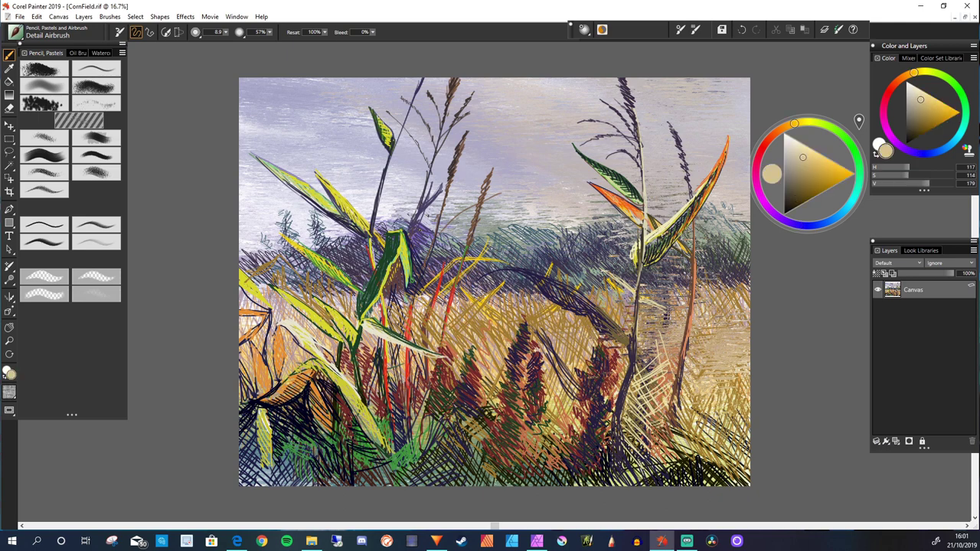
drag(582, 228, 675, 297)
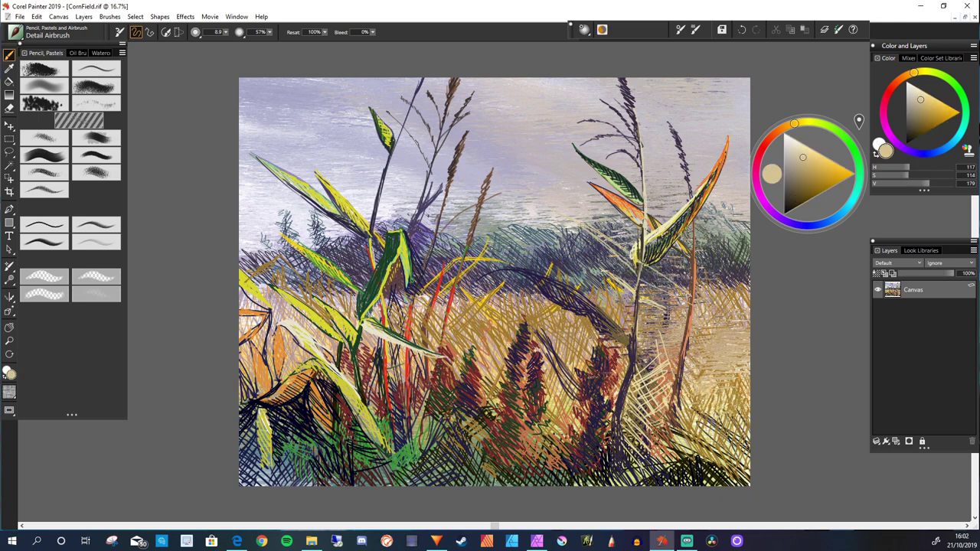
click(835, 167)
drag(585, 224, 689, 299)
drag(639, 256, 688, 300)
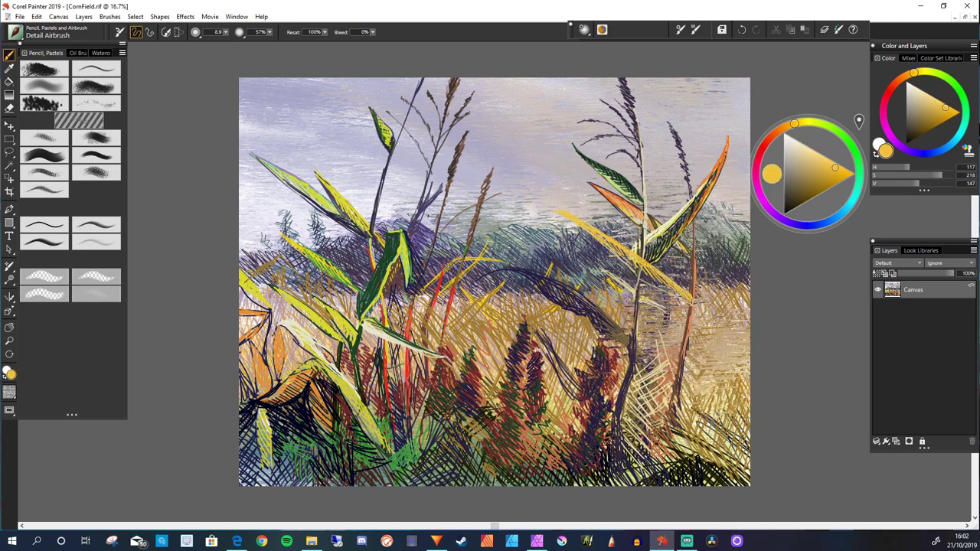
Layer teal and faint pale yellow hatching through the grass.
drag(794, 123, 853, 198)
drag(643, 260, 693, 300)
drag(539, 210, 640, 274)
click(825, 176)
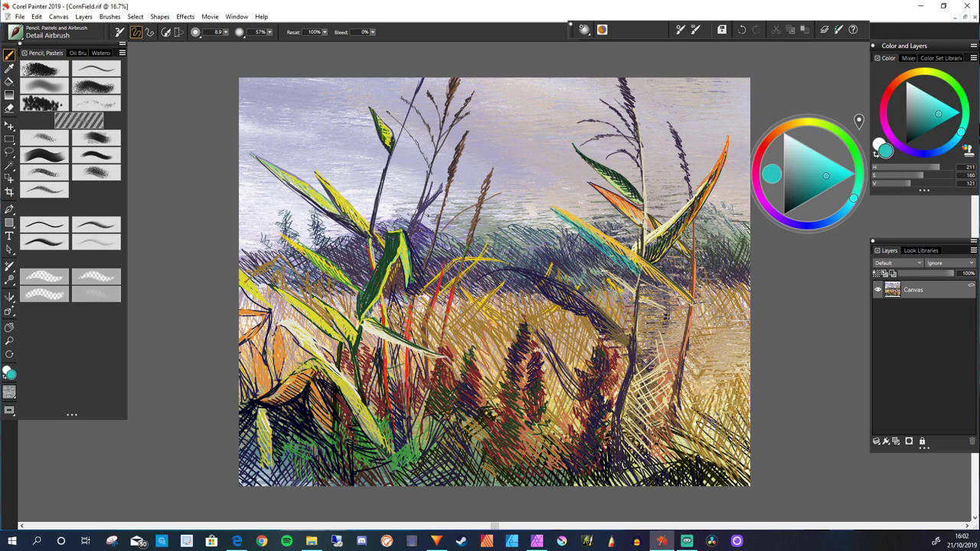
click(796, 148)
drag(542, 198, 616, 240)
drag(853, 198, 811, 123)
drag(565, 213, 691, 299)
click(818, 184)
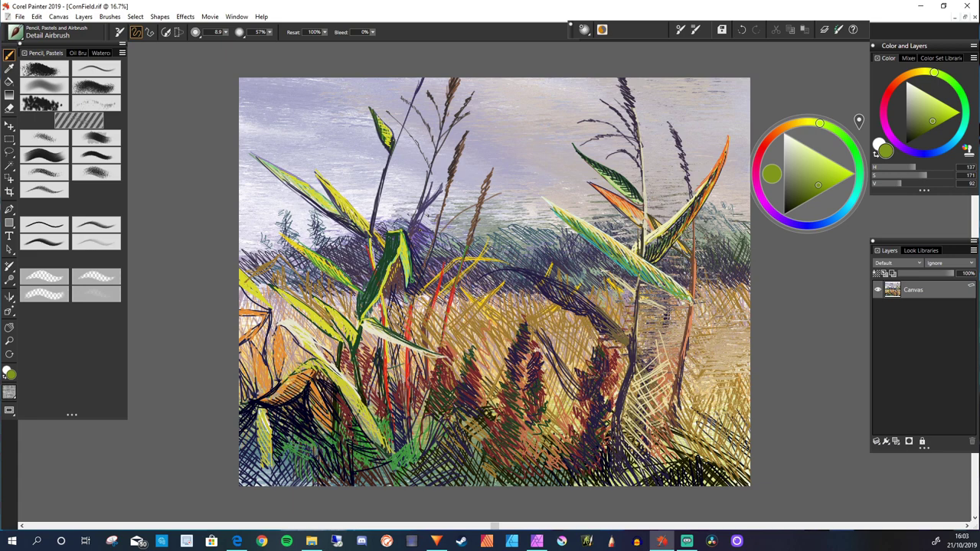
Deepen shadows among the grass and along the tall stalk with dark blue strokes.
drag(819, 122, 797, 224)
click(794, 200)
drag(585, 239, 689, 305)
drag(641, 281, 589, 253)
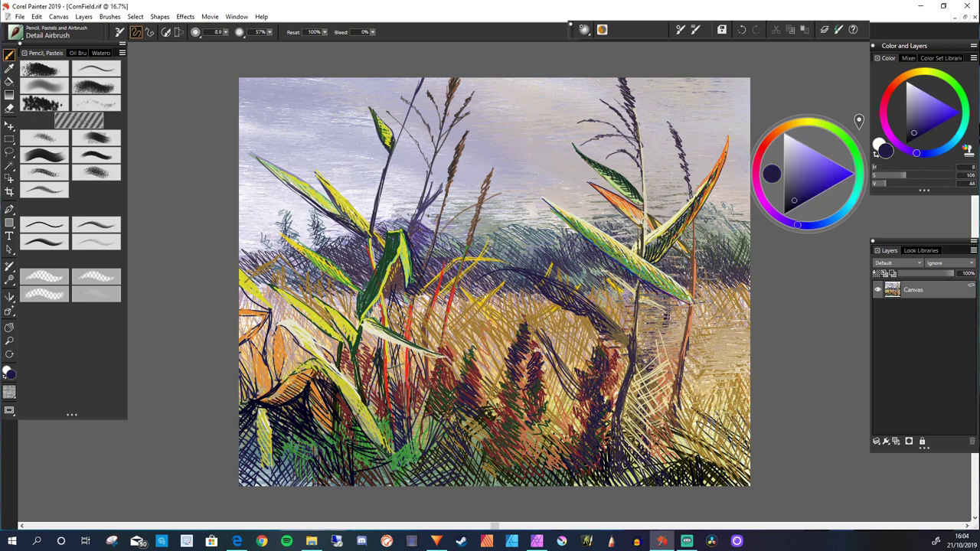
mouse_move(538, 221)
mouse_down()
mouse_move(580, 252)
mouse_move(557, 259)
mouse_up()
mouse_move(635, 253)
mouse_down()
mouse_move(634, 329)
mouse_move(643, 163)
mouse_up()
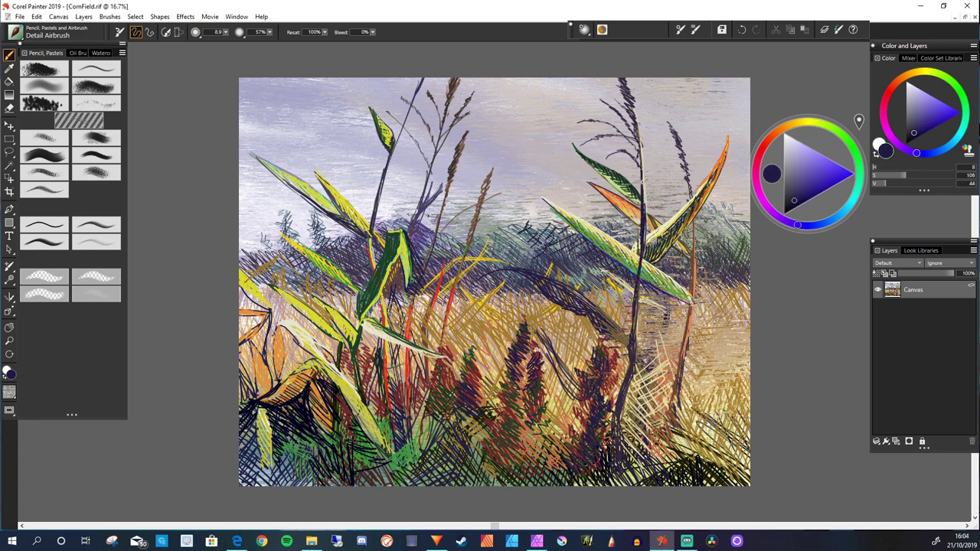
Highlight the tall stalk in pale lilac, then adjust the colour toward yellow, muted pink and dark blue.
click(788, 141)
drag(643, 229, 632, 353)
drag(797, 224, 808, 122)
click(815, 157)
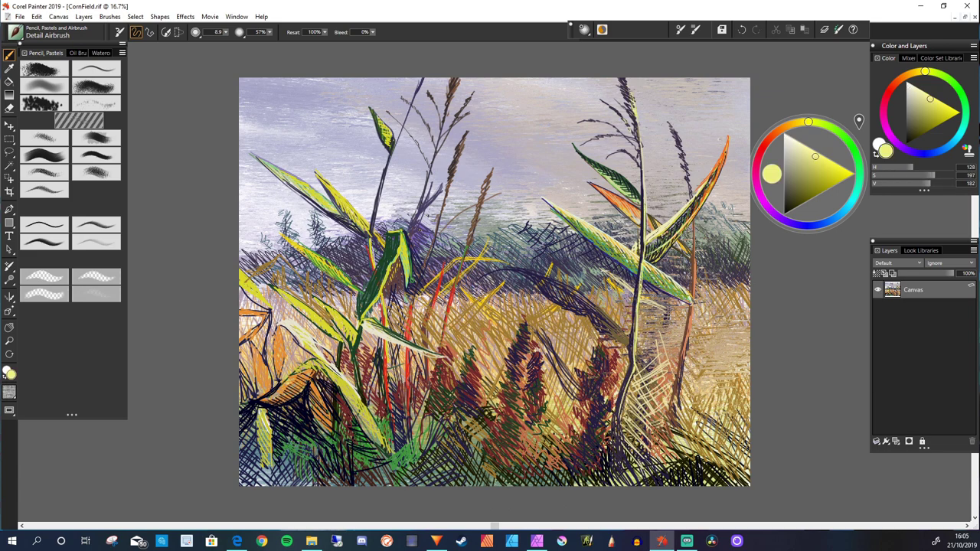
mouse_move(808, 123)
mouse_down()
mouse_move(769, 213)
mouse_move(779, 134)
mouse_move(756, 178)
mouse_move(797, 225)
mouse_up()
click(791, 169)
click(793, 196)
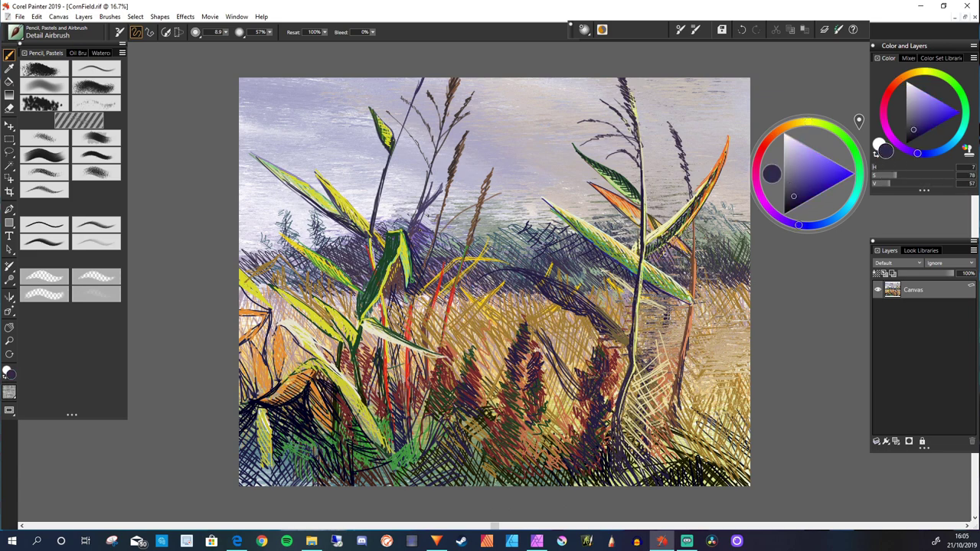
Sample yellow from a leaf and hatch it along the big diagonal leaf.
alt+click(675, 253)
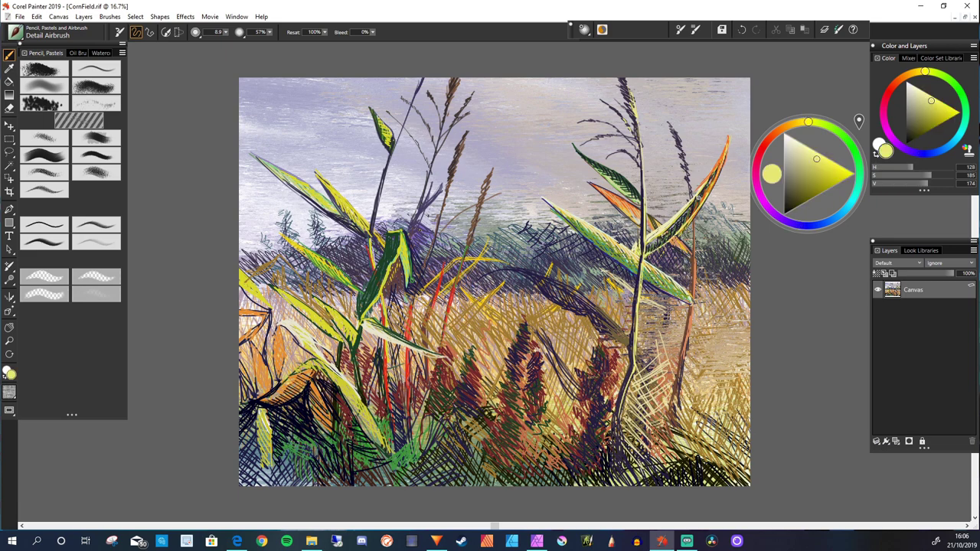
right_click(609, 226)
key(Escape)
drag(482, 140, 635, 309)
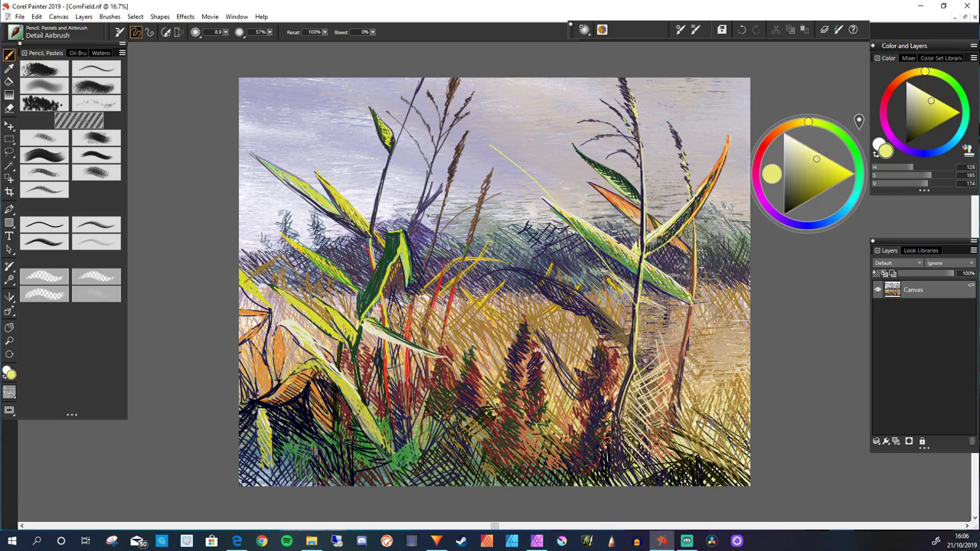
mouse_move(505, 158)
mouse_down()
mouse_move(553, 230)
mouse_move(635, 307)
mouse_up()
drag(513, 180, 605, 283)
Edge the big leaf's top in orange-red and cross-hatch dark green over its middle.
alt+click(616, 201)
mouse_move(474, 135)
mouse_down()
mouse_move(538, 183)
mouse_move(583, 245)
mouse_up()
click(855, 155)
click(800, 194)
drag(536, 213, 637, 314)
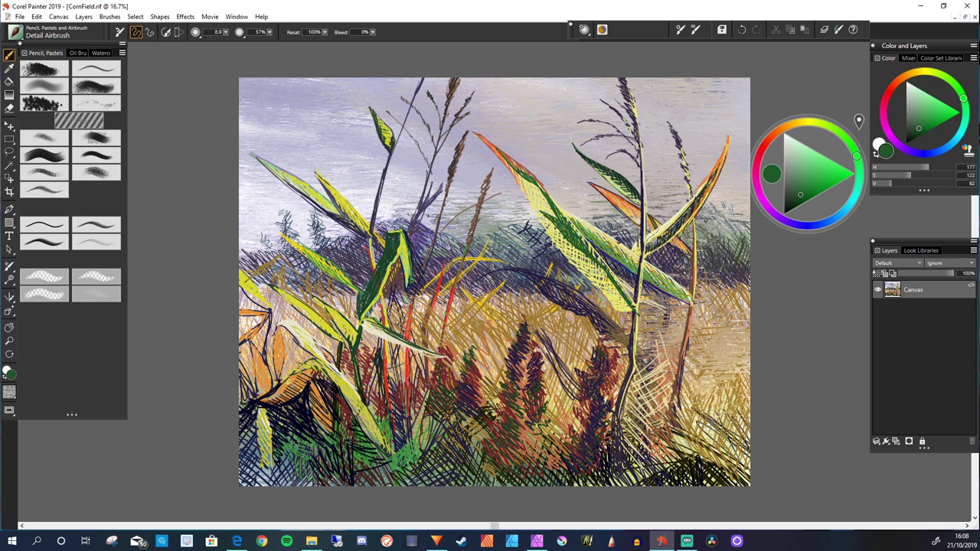
Add an orange-red stroke, then near-white and yellow-green airbrush down the central leaf.
alt+click(528, 207)
mouse_move(511, 174)
mouse_down()
mouse_move(589, 282)
mouse_move(632, 315)
mouse_up()
alt+click(579, 248)
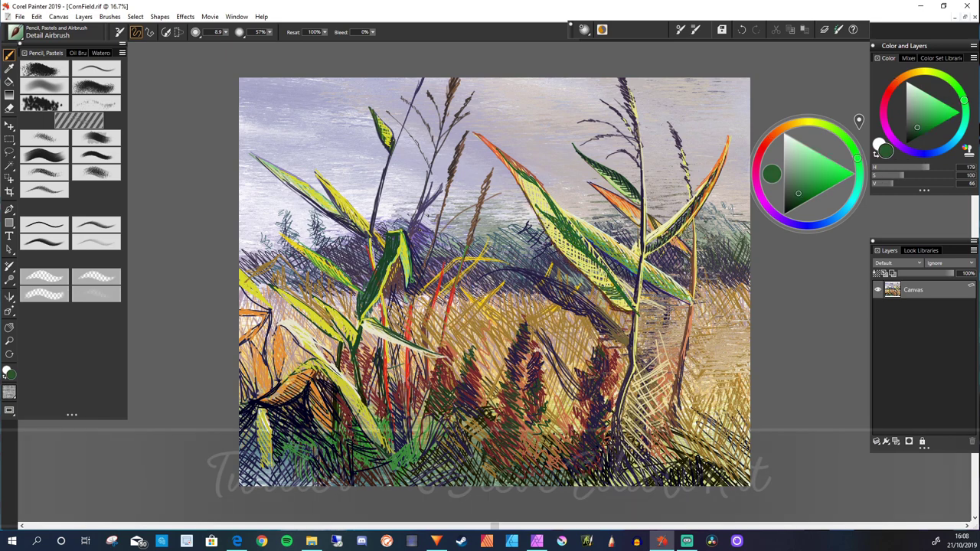
click(785, 138)
drag(494, 146, 606, 270)
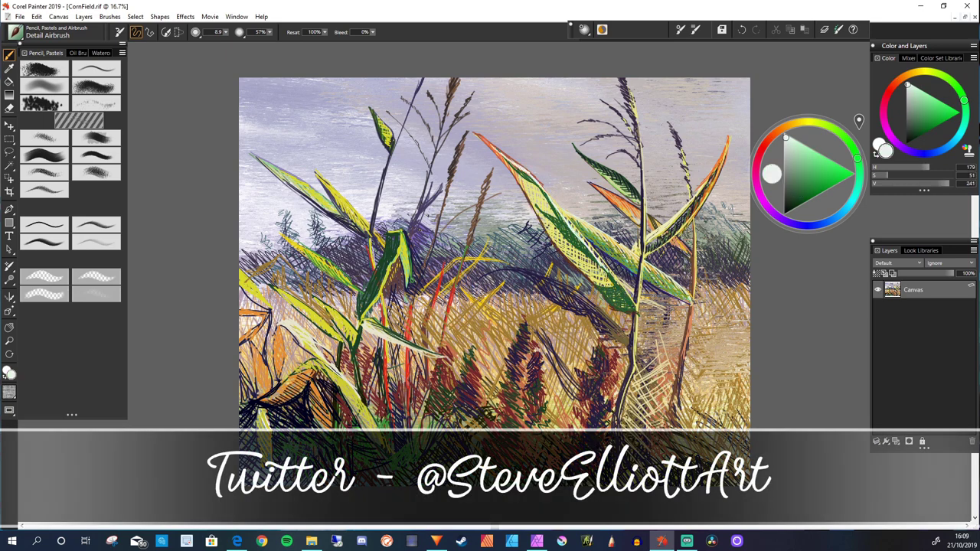
drag(550, 231, 603, 284)
alt+click(578, 252)
drag(538, 178, 523, 213)
Draw a dark blue curve from the stem to the right canvas edge, with short strokes near the stem.
alt+click(612, 283)
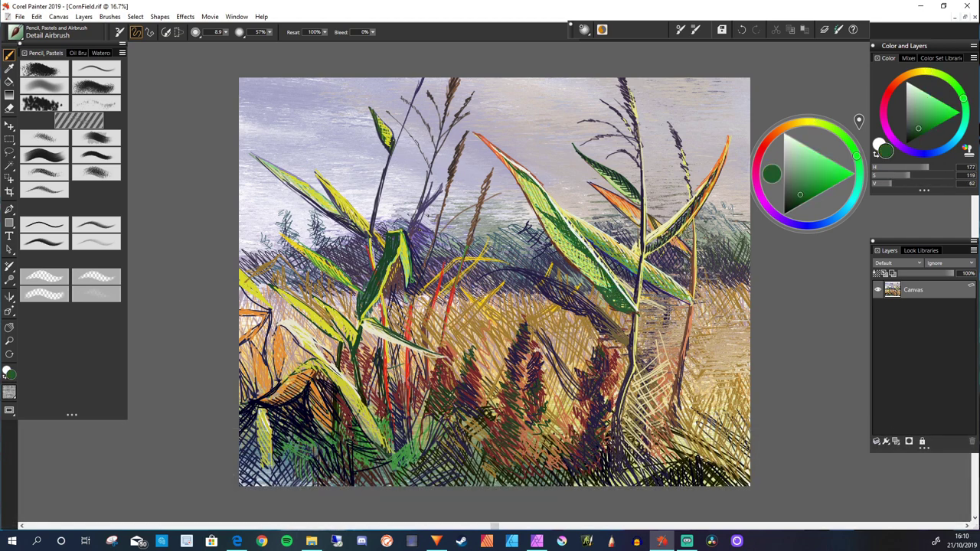
click(804, 225)
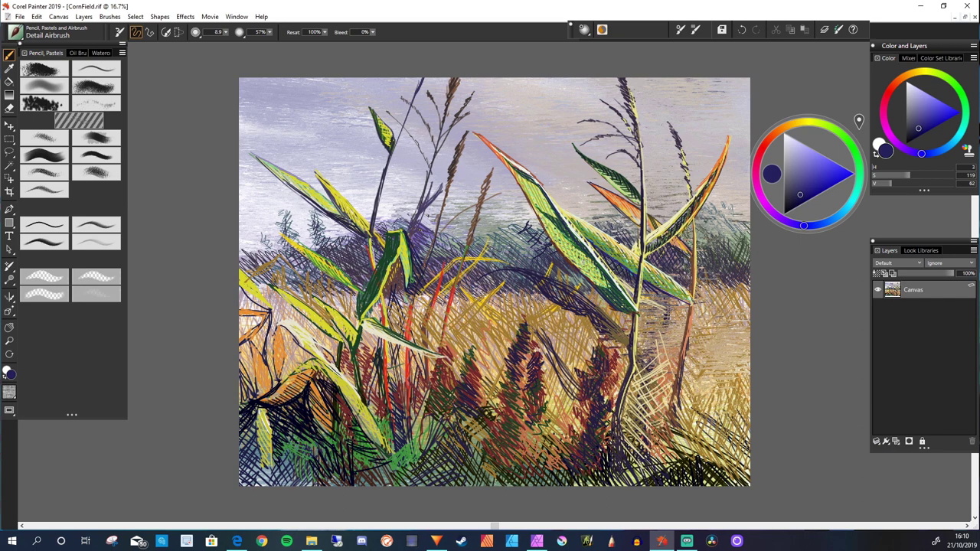
drag(635, 306, 749, 239)
drag(643, 360, 704, 298)
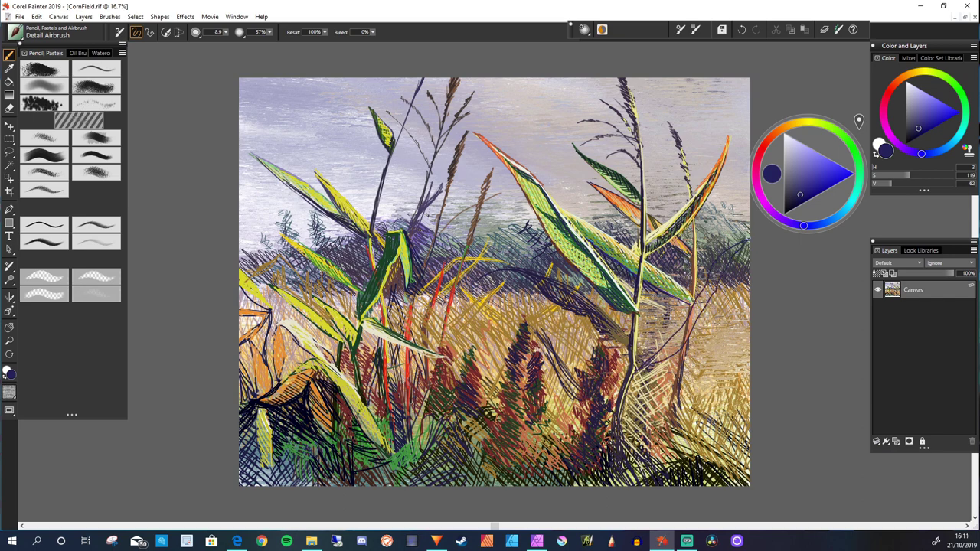
mouse_move(750, 237)
mouse_down()
mouse_move(681, 348)
mouse_move(643, 369)
mouse_move(735, 246)
mouse_move(678, 330)
mouse_up()
Paint green and dark green strokes along the right stem's curling leaf.
click(786, 137)
click(856, 156)
drag(711, 277, 660, 348)
mouse_move(693, 314)
mouse_down()
mouse_move(639, 370)
mouse_move(655, 362)
mouse_up()
click(799, 194)
drag(749, 240, 689, 318)
Add pale yellow strokes and an orange edge along the right leaf, plus yellow-green near the edge.
click(805, 124)
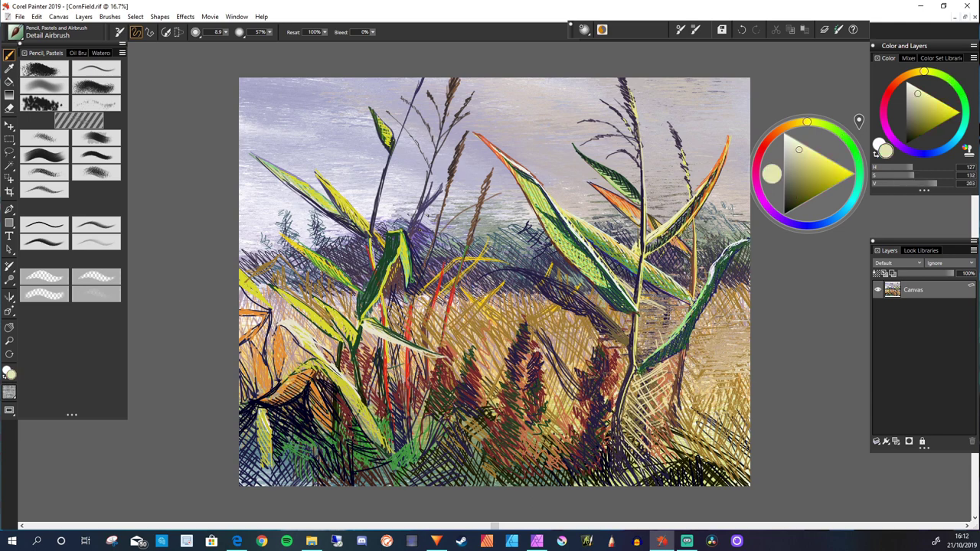
drag(708, 272, 656, 348)
drag(689, 318, 644, 358)
click(774, 134)
drag(712, 264, 649, 357)
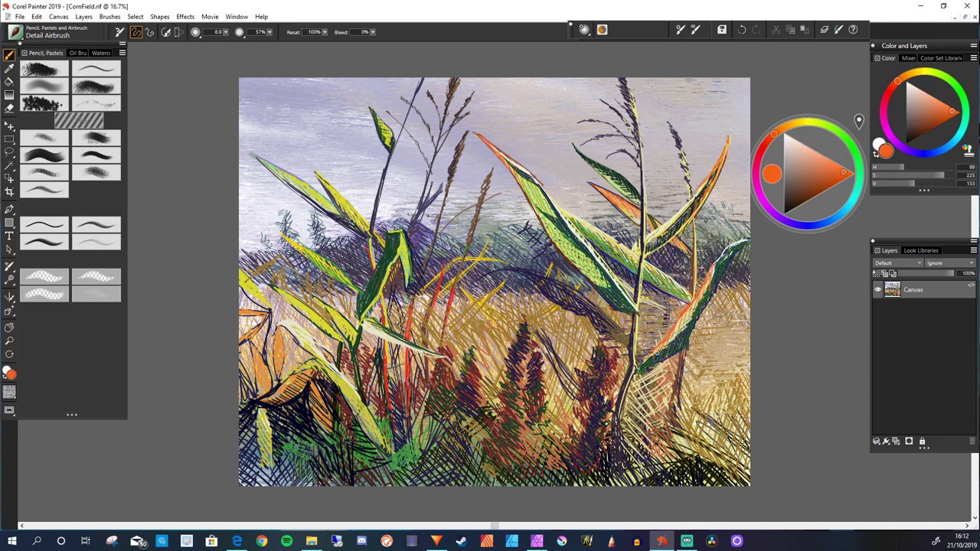
click(800, 125)
mouse_move(747, 243)
mouse_down()
mouse_move(725, 268)
mouse_move(733, 276)
mouse_move(721, 278)
mouse_up()
Add small dark blue and yellow strokes near the right edge, then undo the stray strokes.
click(761, 153)
click(813, 224)
click(799, 194)
drag(721, 231, 698, 273)
click(798, 123)
click(827, 169)
drag(749, 254, 720, 268)
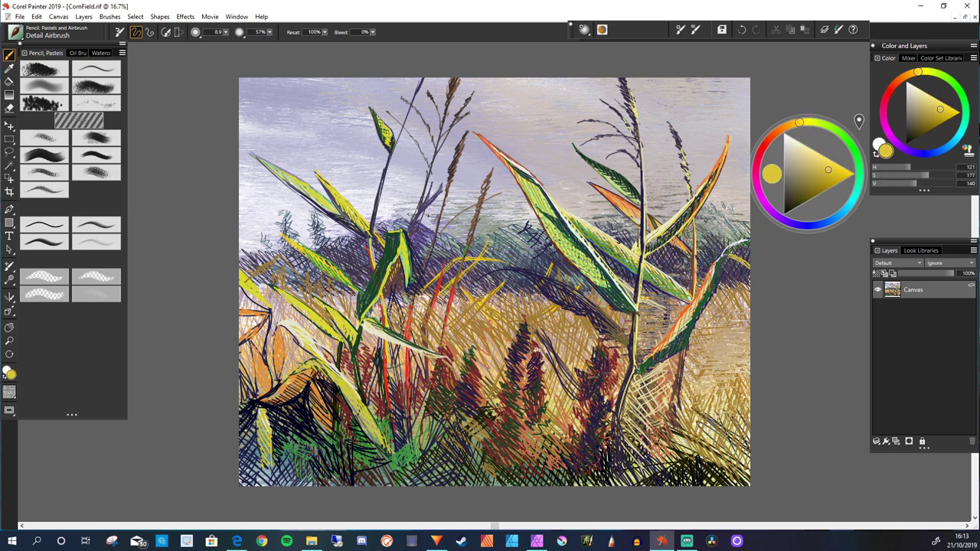
key(ctrl+y)
Sample dark yellow and orange and add light strokes in the lower grass.
key(grave)
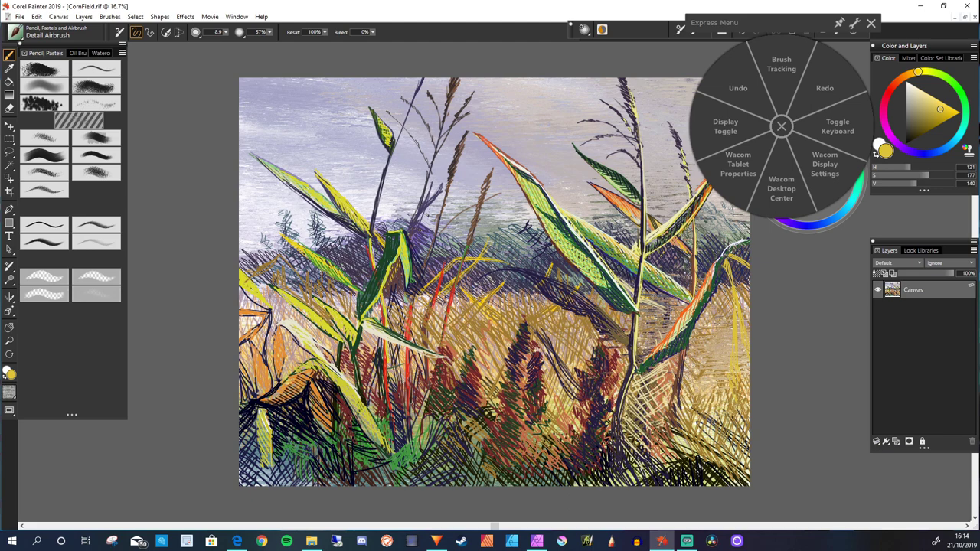
key(grave)
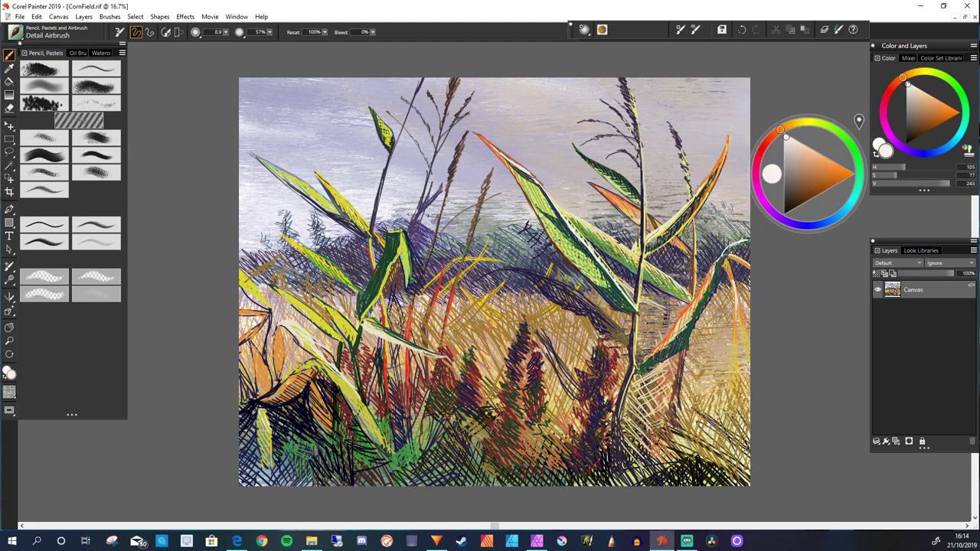
alt+click(459, 272)
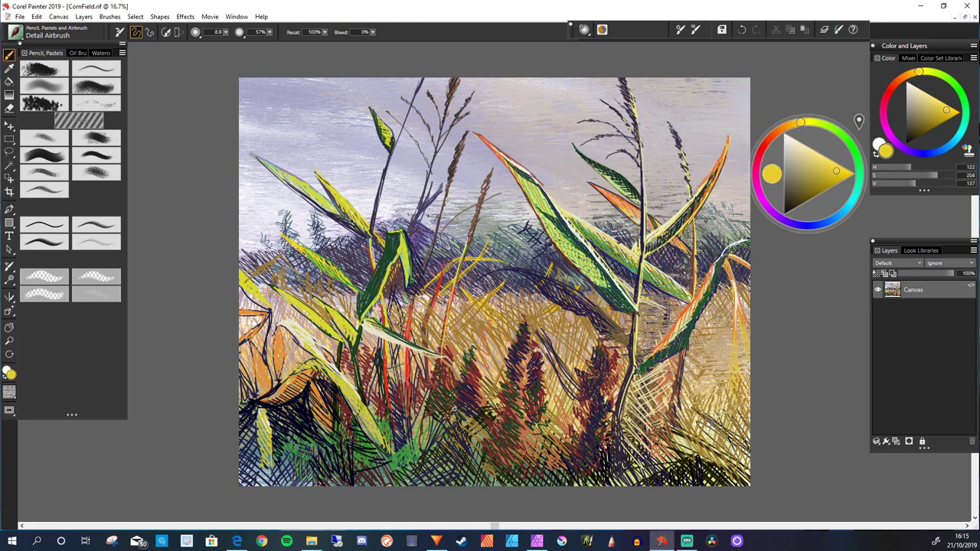
alt+click(536, 383)
drag(538, 422, 545, 355)
Hatch pale peach and orange short strokes into the central grass.
alt+click(539, 375)
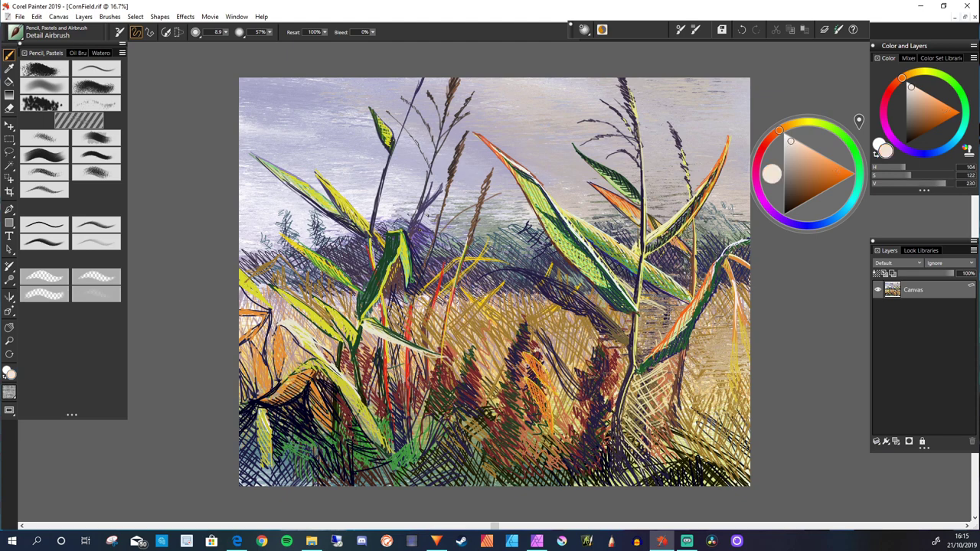
drag(540, 398, 548, 370)
alt+click(525, 349)
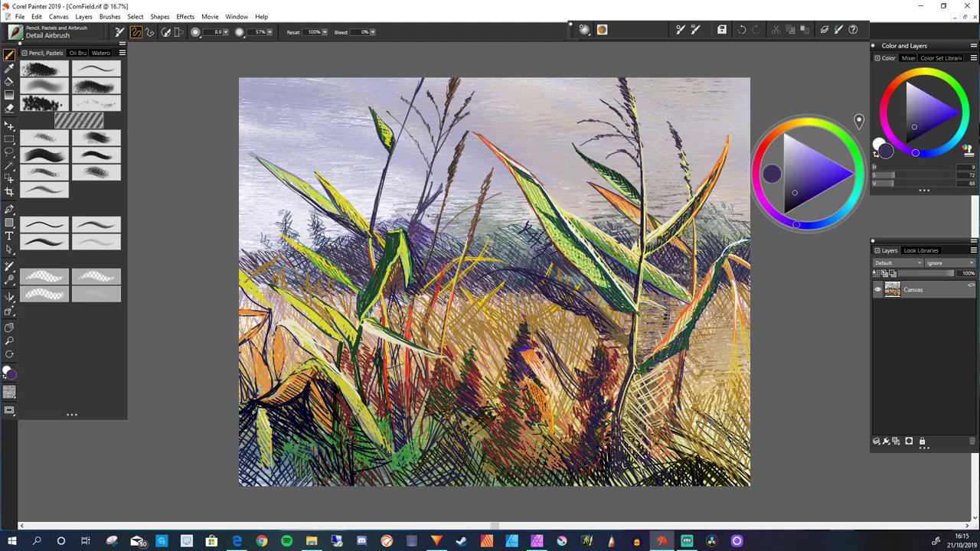
alt+click(525, 349)
drag(513, 356, 494, 340)
alt+click(506, 348)
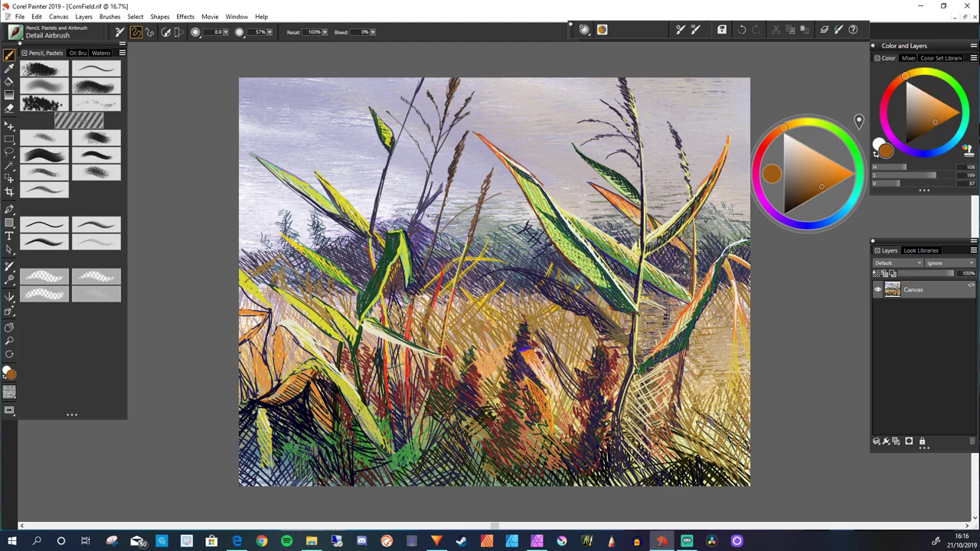
mouse_move(490, 383)
mouse_down()
mouse_move(505, 351)
mouse_move(494, 338)
mouse_up()
Sample orange from the painting and hatch orange-red marks into the lower-centre grass.
alt+click(502, 345)
alt+click(496, 368)
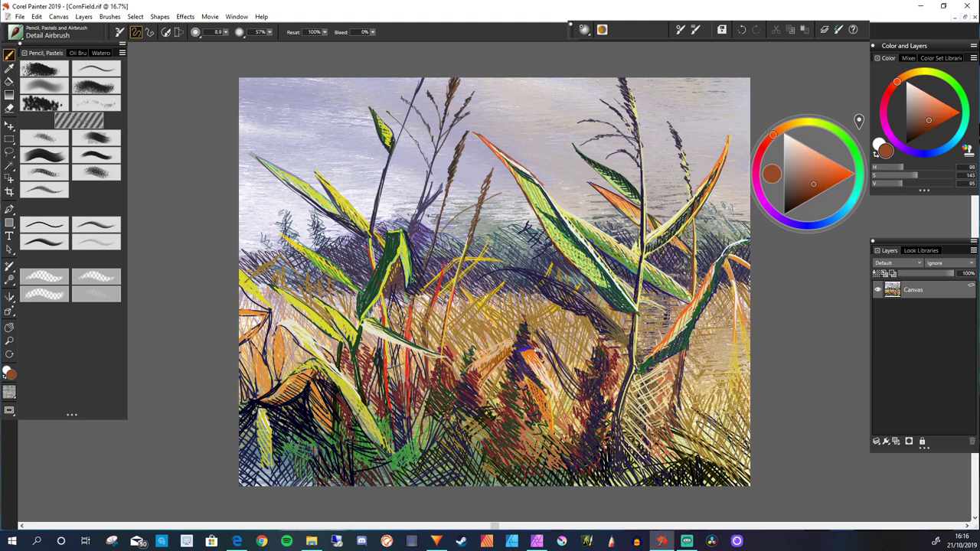
alt+click(497, 342)
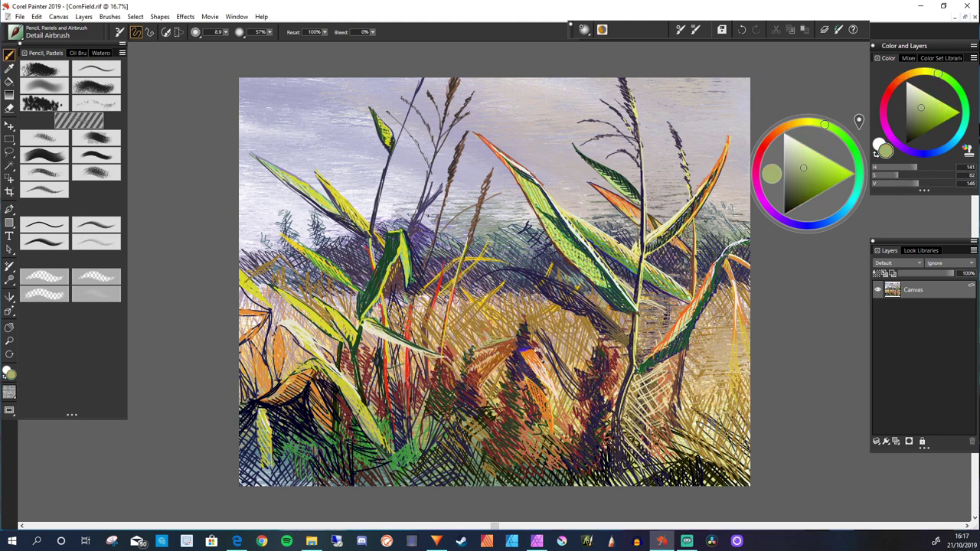
alt+click(475, 330)
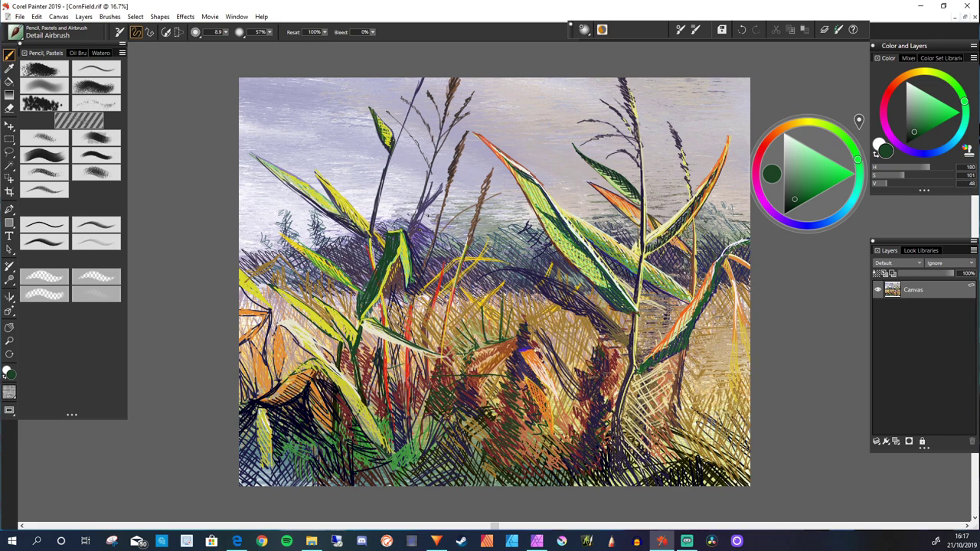
alt+click(482, 382)
mouse_move(496, 379)
mouse_down()
mouse_move(436, 377)
mouse_move(463, 389)
mouse_move(427, 392)
mouse_move(507, 378)
mouse_move(438, 406)
mouse_up()
alt+click(463, 393)
alt+click(452, 402)
Sample dark red, navy, light beige and dark purple-red tones from the painting.
alt+click(484, 383)
alt+click(482, 382)
alt+click(490, 389)
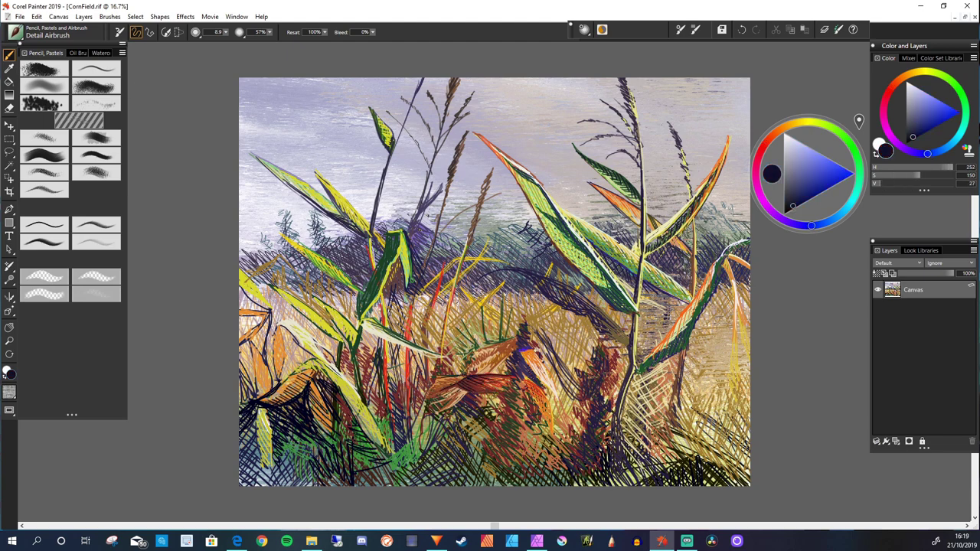
alt+click(523, 346)
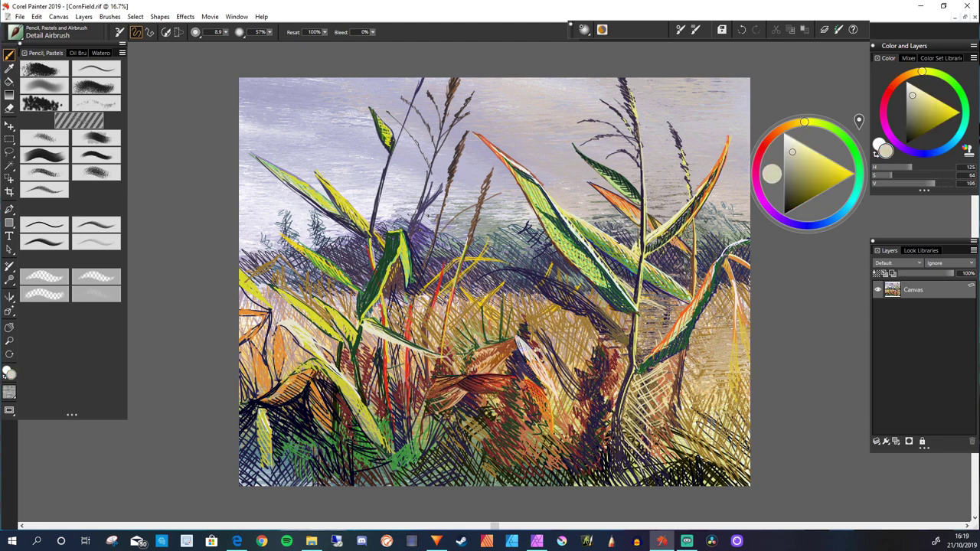
alt+click(509, 347)
alt+click(504, 351)
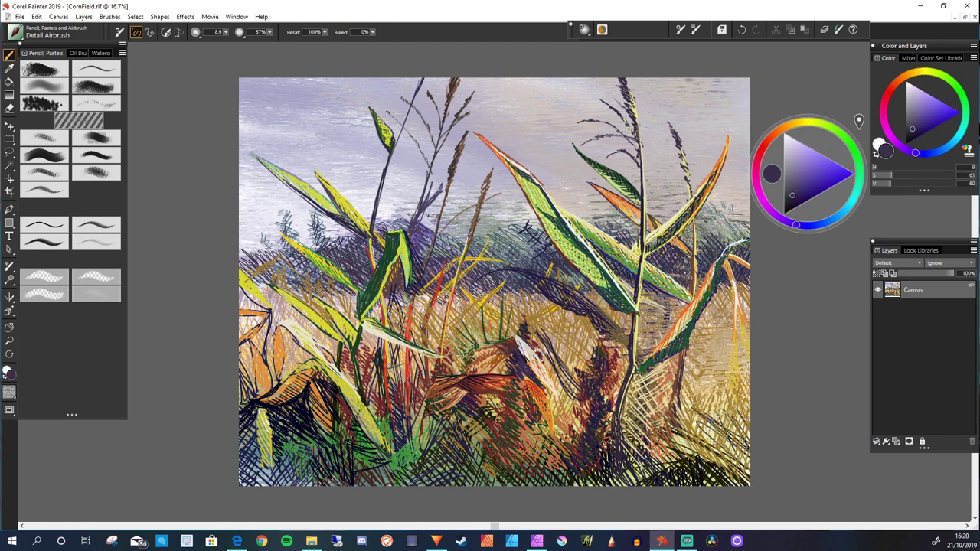
Darken the grass around the central reeds with brown, then lay a near-white highlight along the arching reed.
alt+click(511, 367)
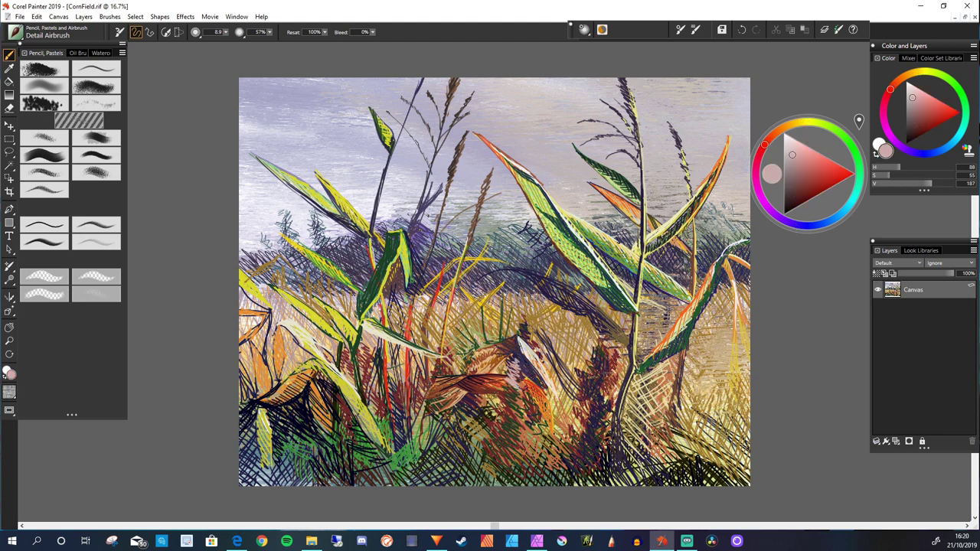
alt+click(516, 392)
drag(505, 375, 502, 410)
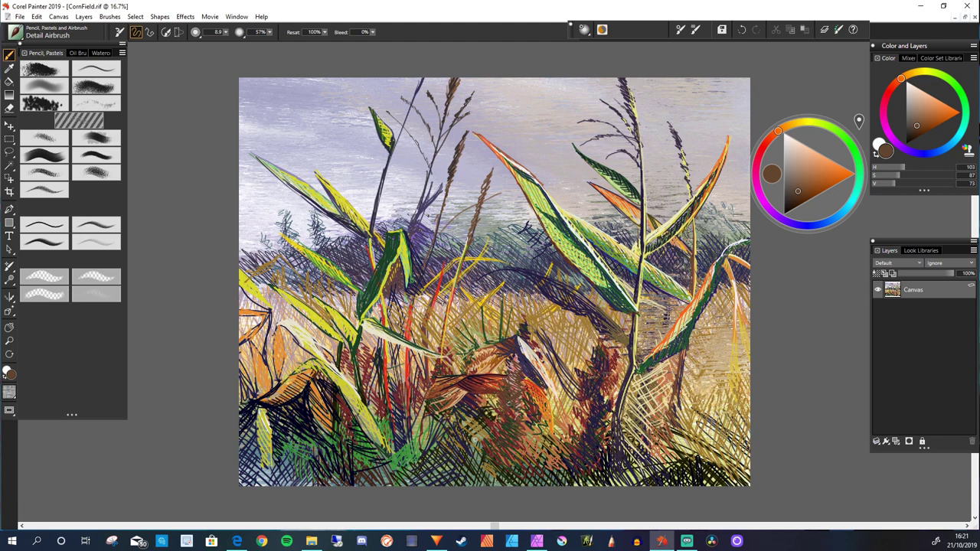
mouse_move(519, 357)
mouse_down()
mouse_move(548, 391)
mouse_move(482, 360)
mouse_up()
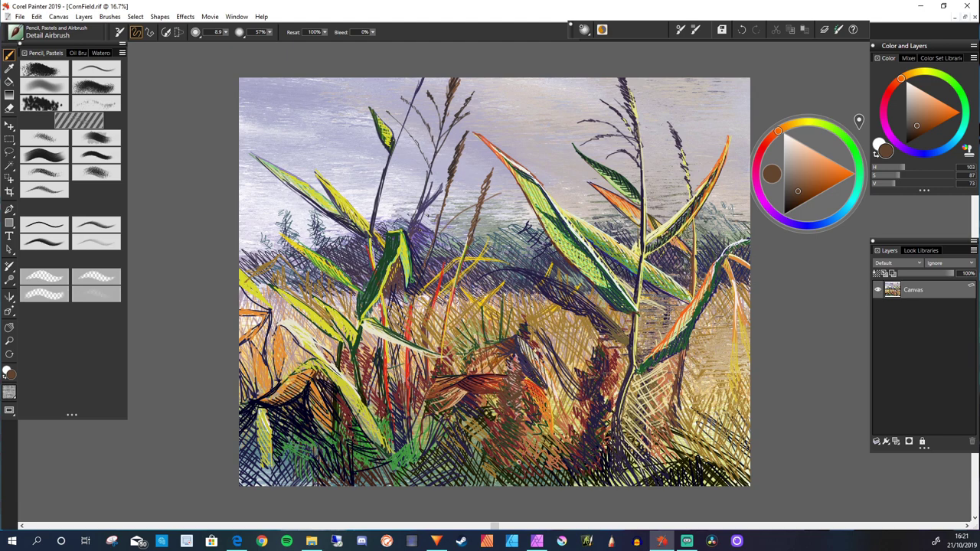
alt+click(528, 274)
mouse_move(563, 292)
mouse_down()
mouse_move(621, 334)
mouse_move(636, 365)
mouse_move(509, 267)
mouse_move(589, 310)
mouse_move(628, 356)
mouse_move(577, 305)
mouse_move(505, 269)
mouse_move(567, 309)
mouse_up()
Add light strokes and dark purple shading along the arching reed.
alt+click(536, 283)
alt+click(624, 354)
alt+click(561, 299)
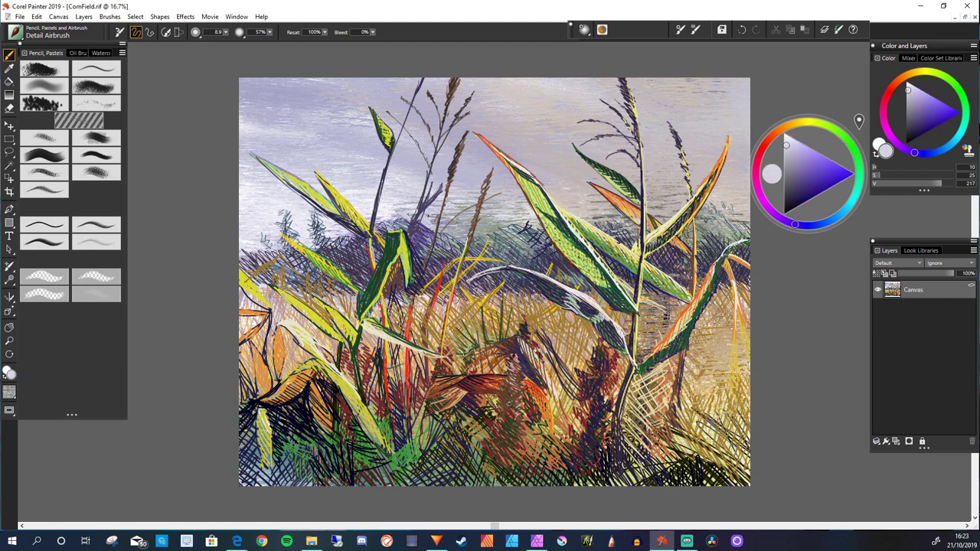
alt+click(521, 274)
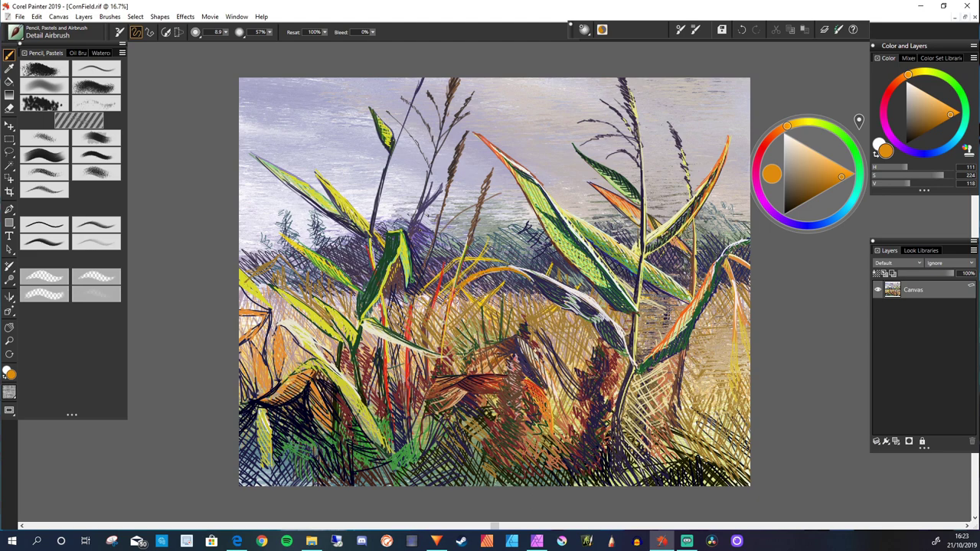
alt+click(526, 278)
alt+click(469, 282)
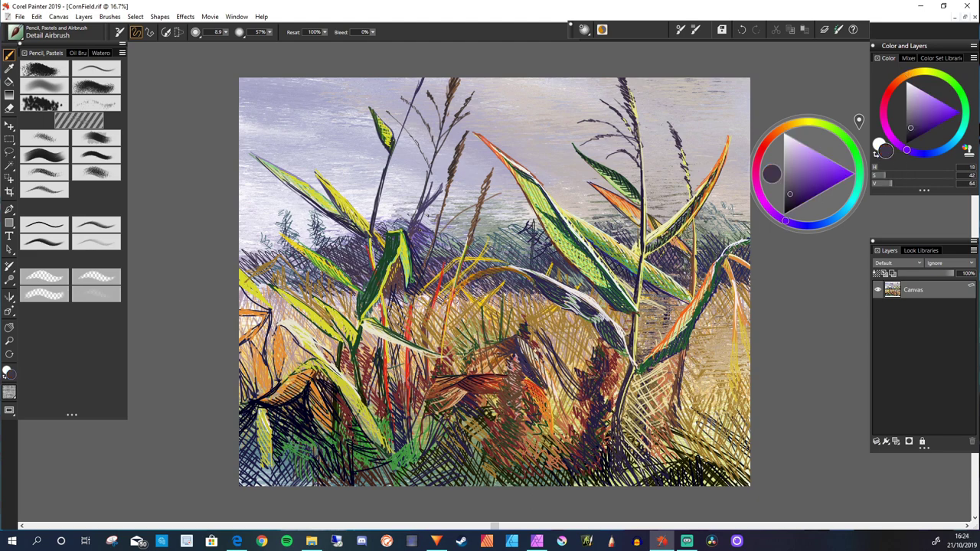
Dab a pale lavender and white sprig, then draw a thin dark blue line beside the central stalk.
alt+click(533, 239)
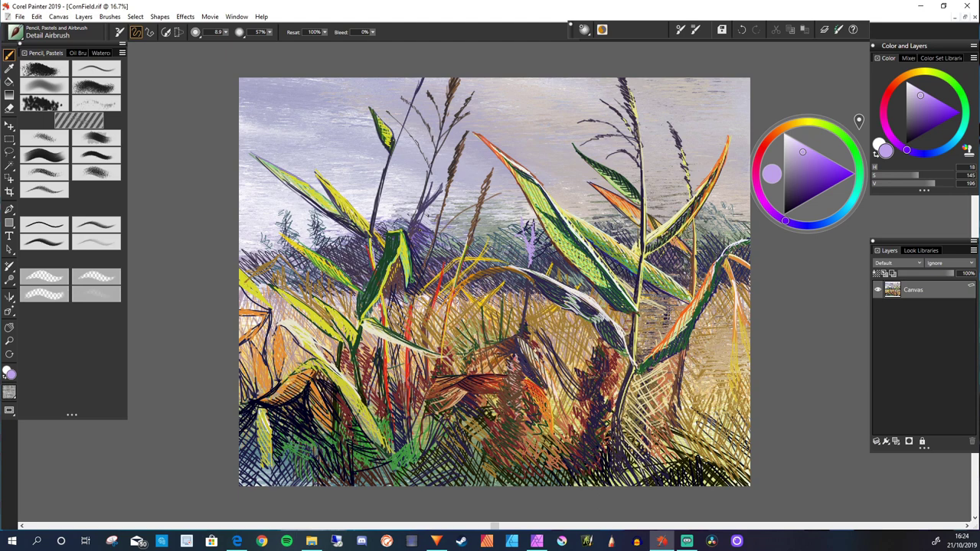
alt+click(538, 262)
alt+click(528, 260)
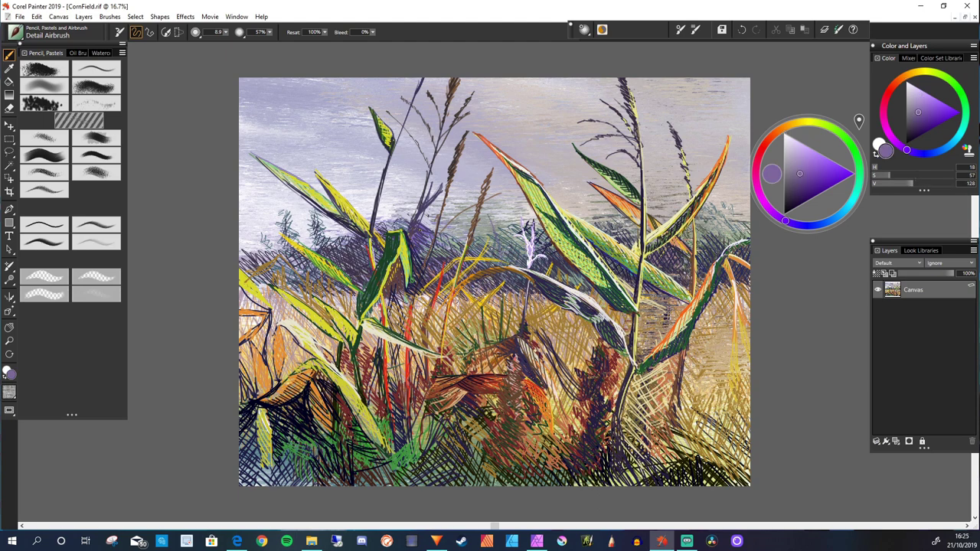
alt+click(520, 242)
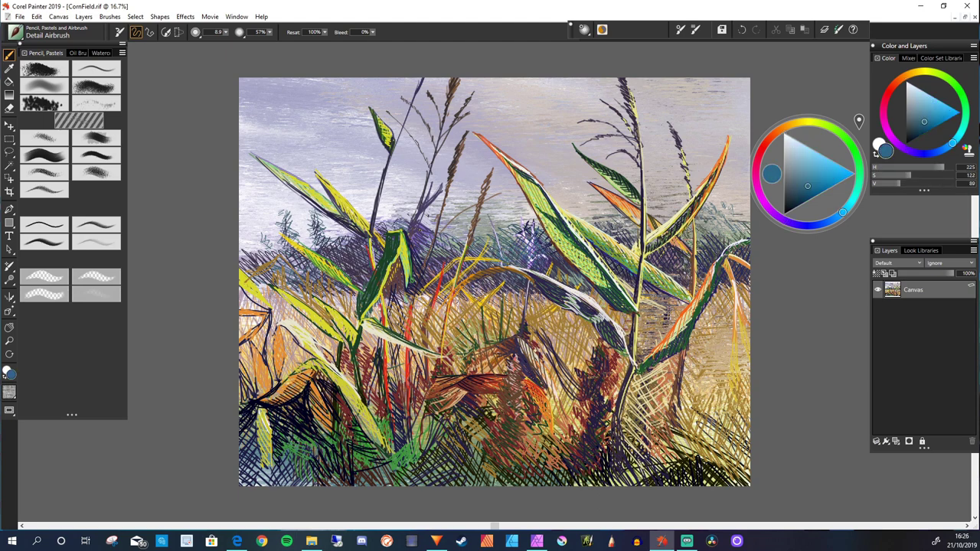
drag(651, 367, 647, 433)
Paint a pale yellow leaf beside the central stalk, highlighted with cream and yellow.
drag(662, 320, 650, 441)
alt+click(674, 367)
drag(663, 302, 654, 466)
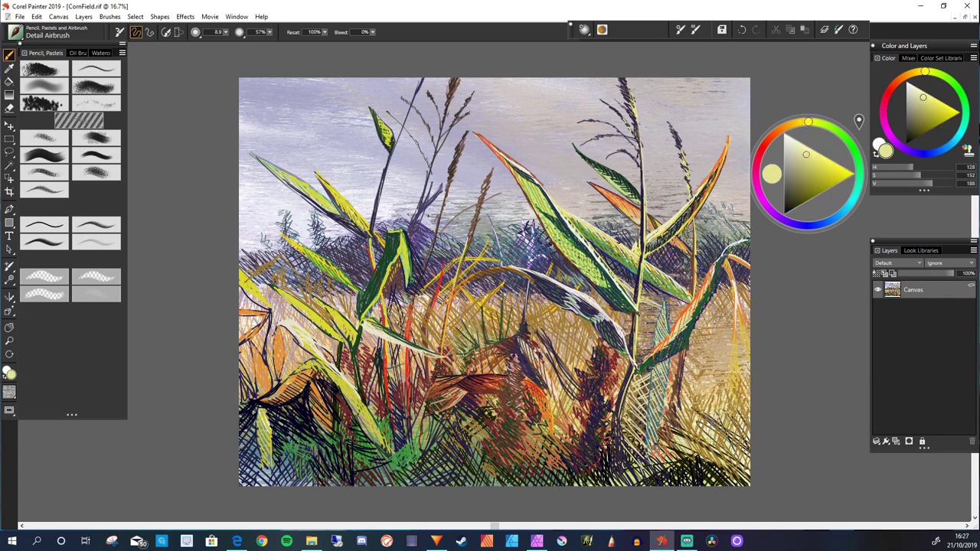
drag(656, 361, 655, 469)
alt+click(659, 337)
mouse_move(660, 303)
mouse_down()
mouse_move(654, 432)
mouse_move(636, 461)
mouse_up()
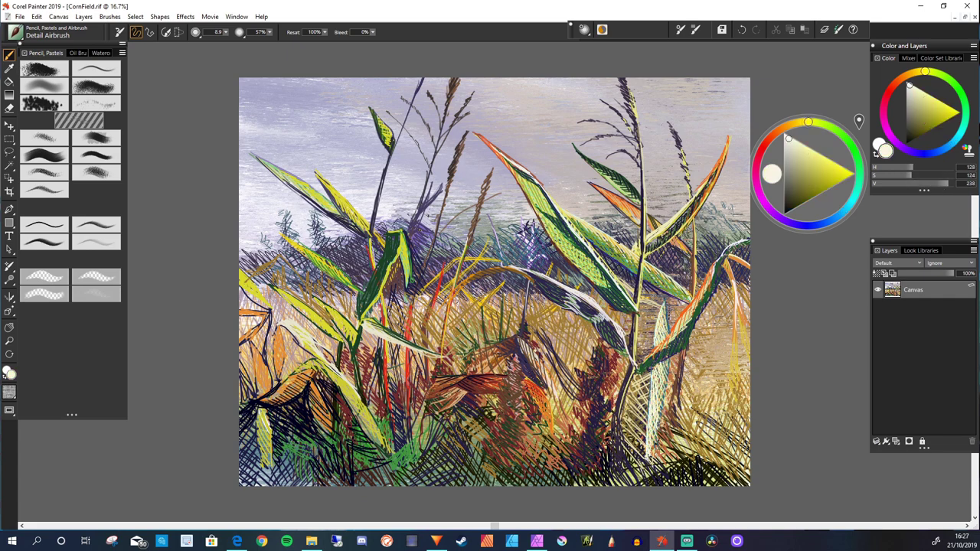
alt+click(661, 341)
drag(661, 320, 658, 433)
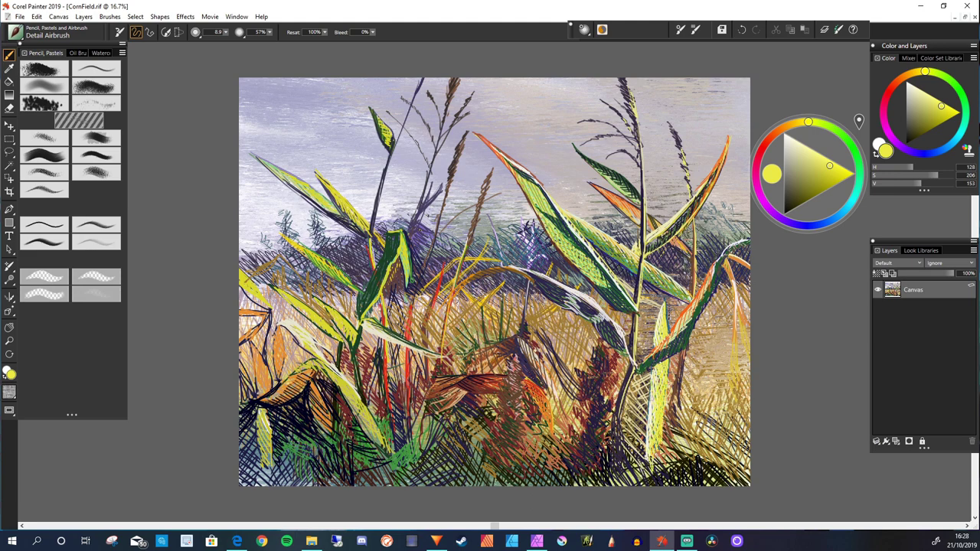
drag(644, 382, 626, 447)
Give the new leaf an orange-red accent and dark shading strokes.
alt+click(643, 405)
alt+click(636, 398)
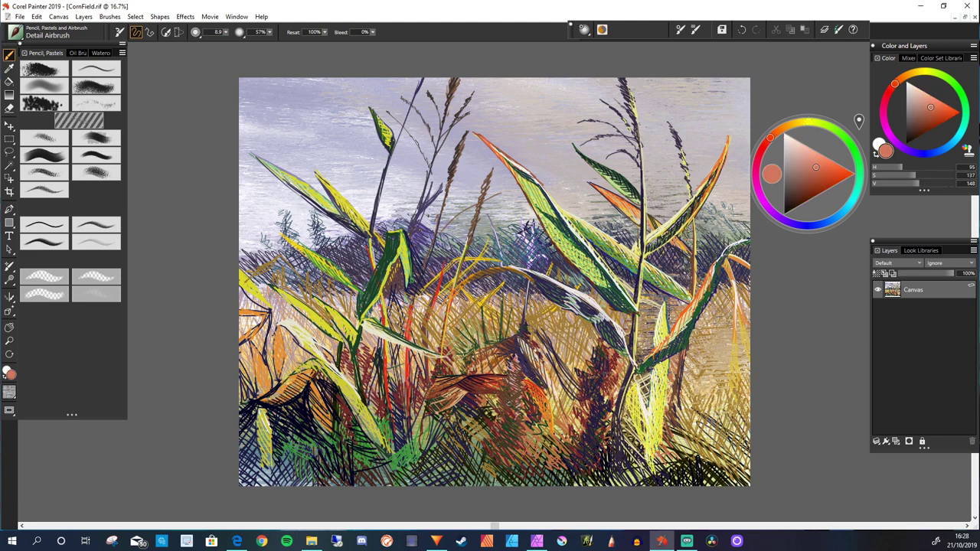
mouse_move(640, 381)
mouse_down()
mouse_move(625, 436)
mouse_move(628, 409)
mouse_up()
mouse_move(641, 395)
mouse_down()
mouse_move(624, 442)
mouse_move(634, 456)
mouse_up()
alt+click(642, 413)
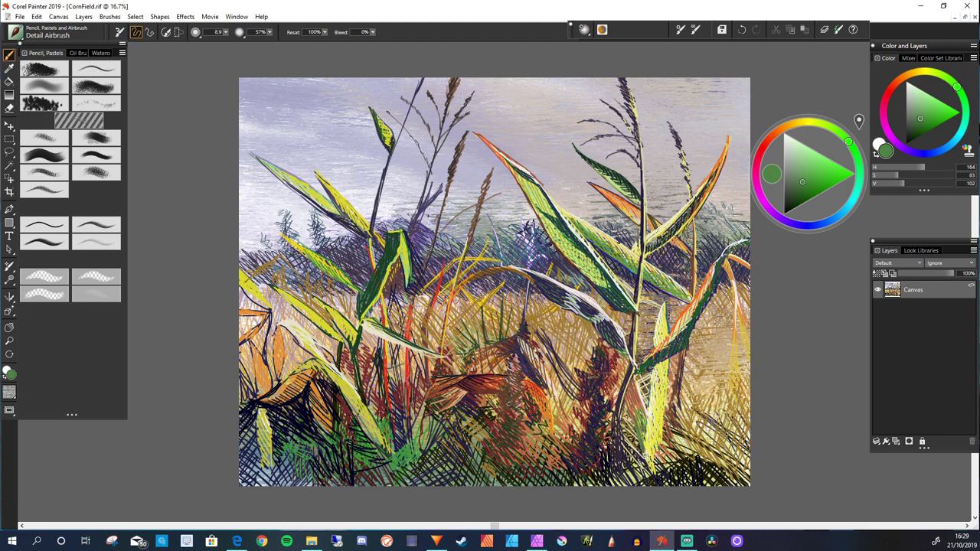
alt+click(653, 410)
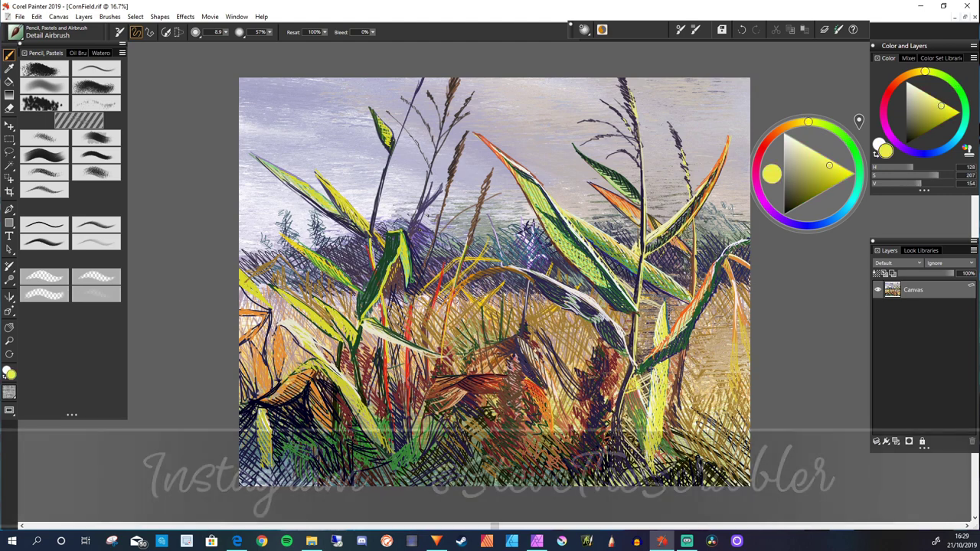
Hatch yellow across the right-edge grass and the mid-left, central and left reeds.
drag(712, 338, 703, 401)
mouse_move(736, 309)
mouse_down()
mouse_move(713, 367)
mouse_move(715, 403)
mouse_up()
drag(724, 382, 738, 427)
drag(578, 316, 574, 413)
drag(575, 311, 536, 333)
mouse_move(551, 307)
mouse_down()
mouse_move(525, 326)
mouse_move(549, 352)
mouse_move(534, 353)
mouse_up()
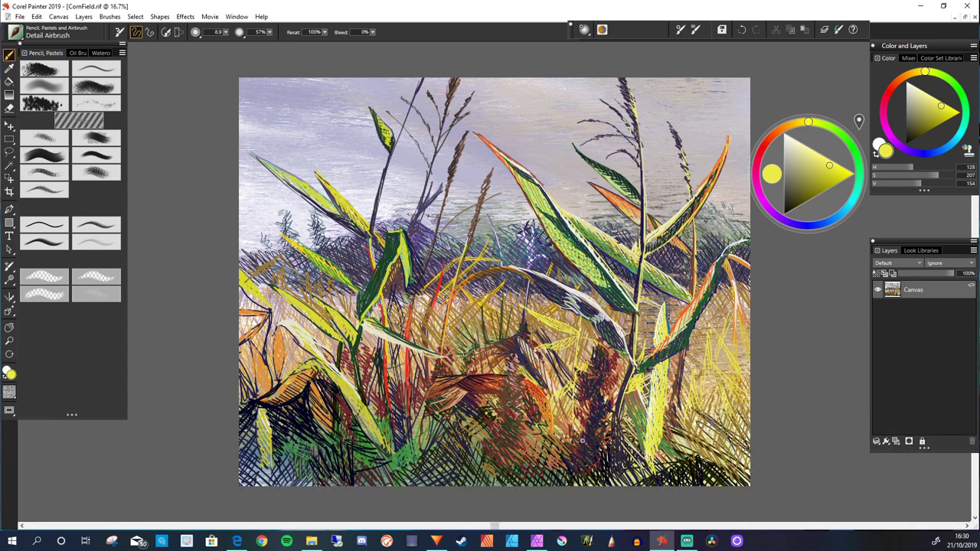
drag(482, 310, 461, 347)
drag(502, 285, 470, 317)
drag(514, 308, 486, 328)
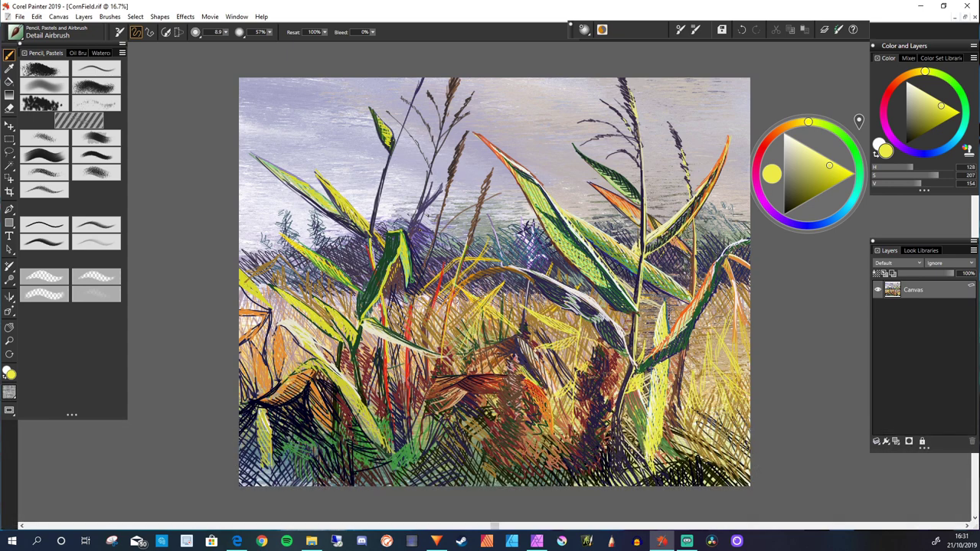
drag(349, 259, 318, 284)
Sample dark brown and paint stems in the centre foreground and hatching in the lower-left reeds.
alt+click(340, 379)
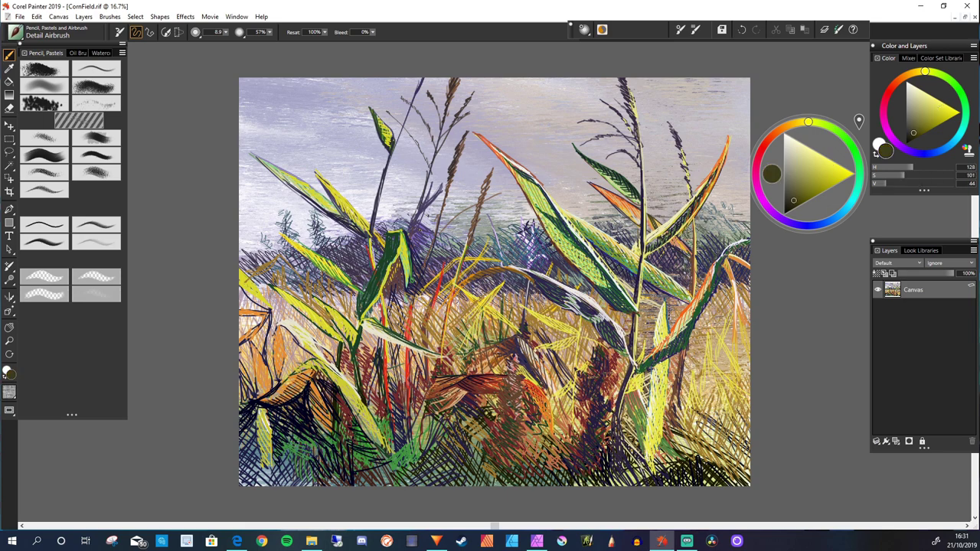
drag(373, 404, 349, 442)
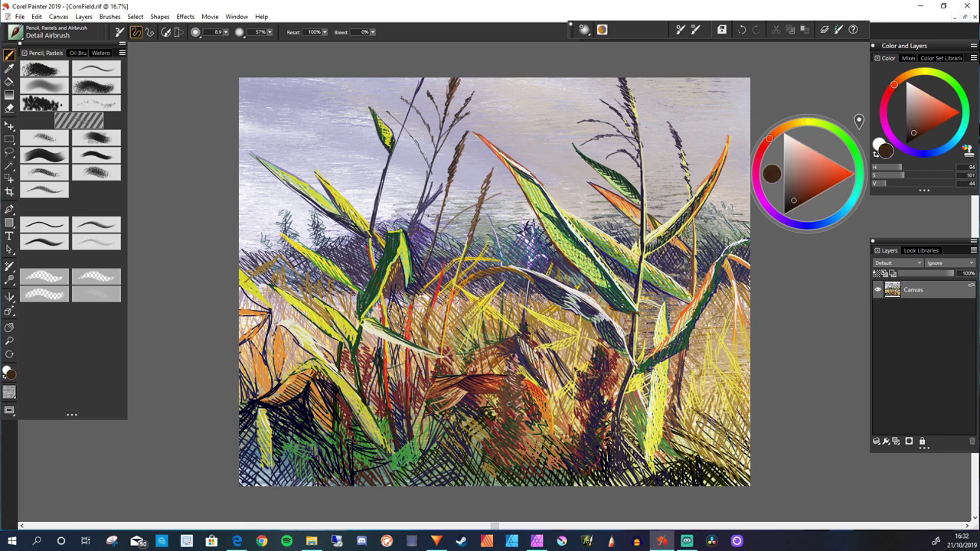
drag(462, 249, 419, 400)
drag(442, 329, 413, 412)
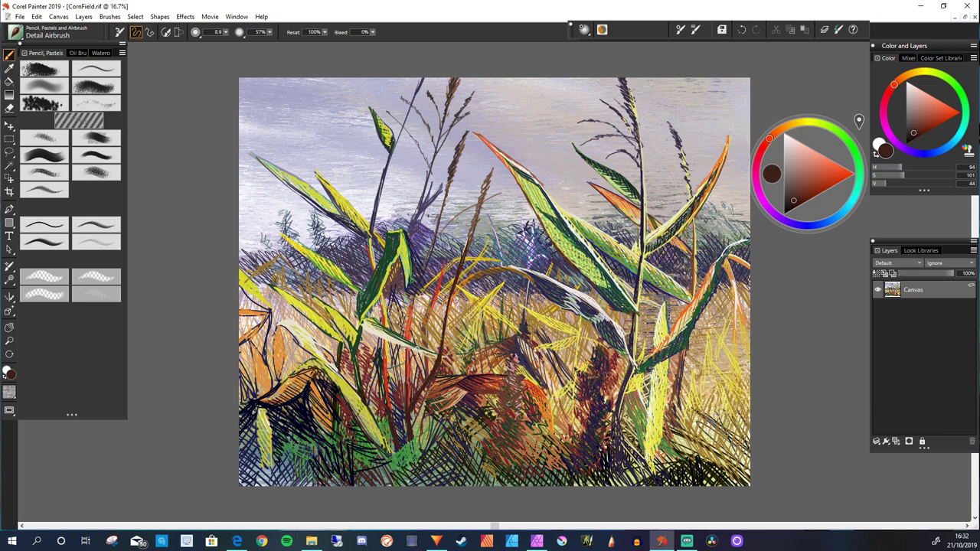
drag(437, 228, 421, 344)
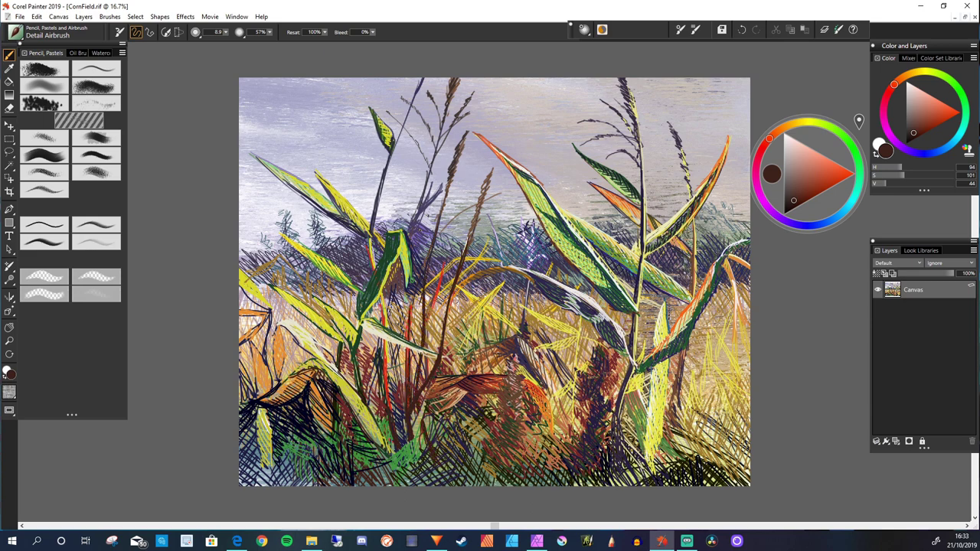
mouse_move(321, 366)
mouse_down()
mouse_move(283, 391)
mouse_move(340, 390)
mouse_up()
Finish the dark brown hatching, then add thin pale beige strokes over the lower-left reeds.
drag(375, 392, 343, 442)
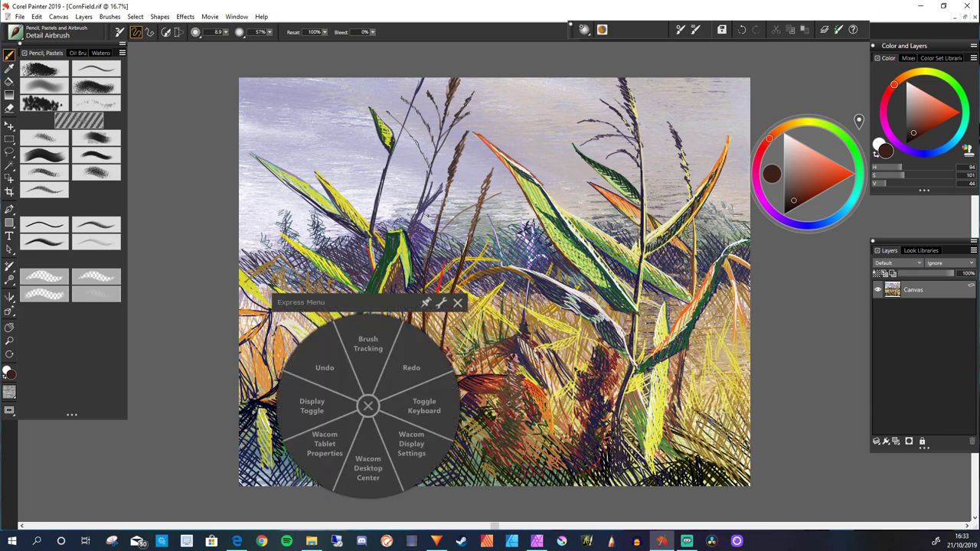
alt+click(355, 411)
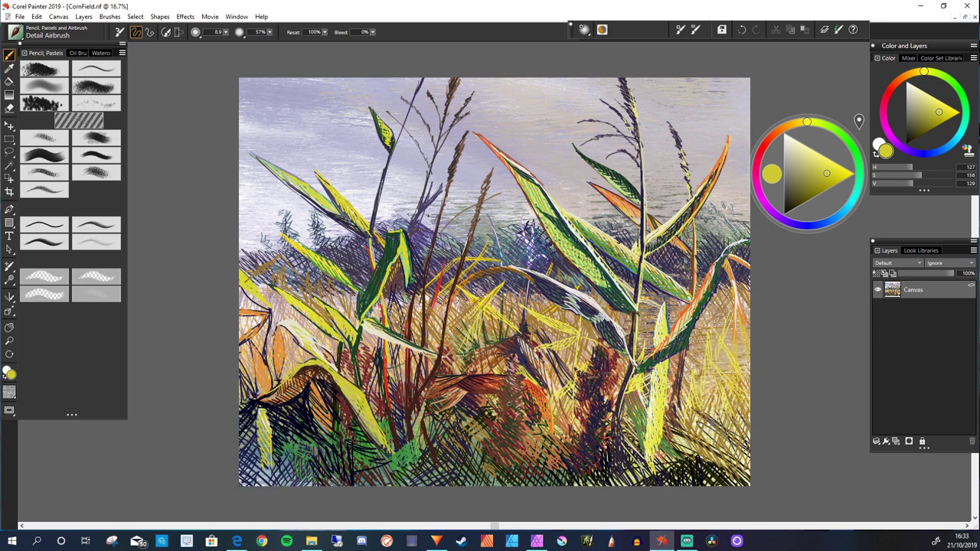
alt+click(306, 371)
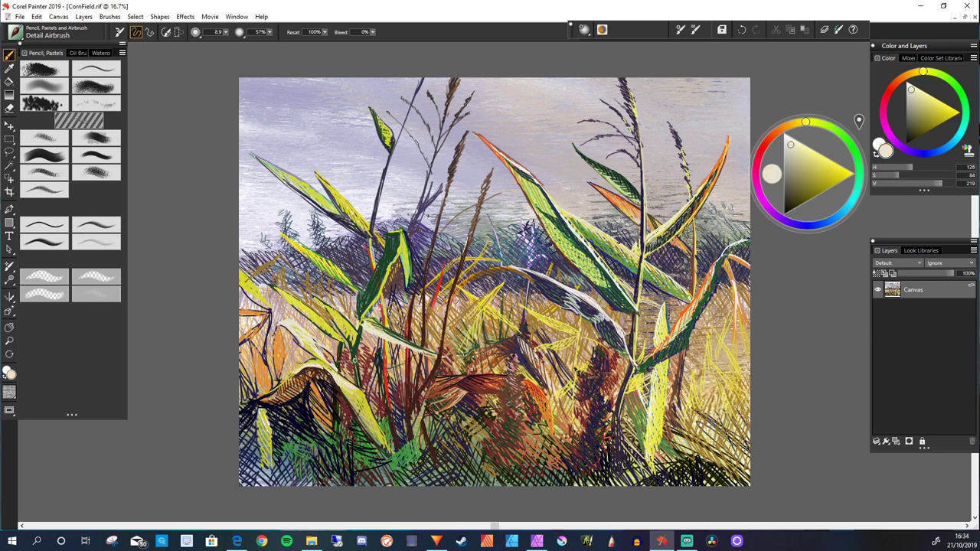
drag(304, 369, 279, 453)
drag(382, 337, 334, 362)
drag(407, 363, 382, 377)
drag(318, 368, 280, 441)
Hatch dark teal-green over the lower-centre reeds with a small yellow stroke, then sample cream and grey-green tones.
alt+click(328, 252)
drag(332, 337, 407, 381)
alt+click(306, 372)
drag(309, 363, 289, 409)
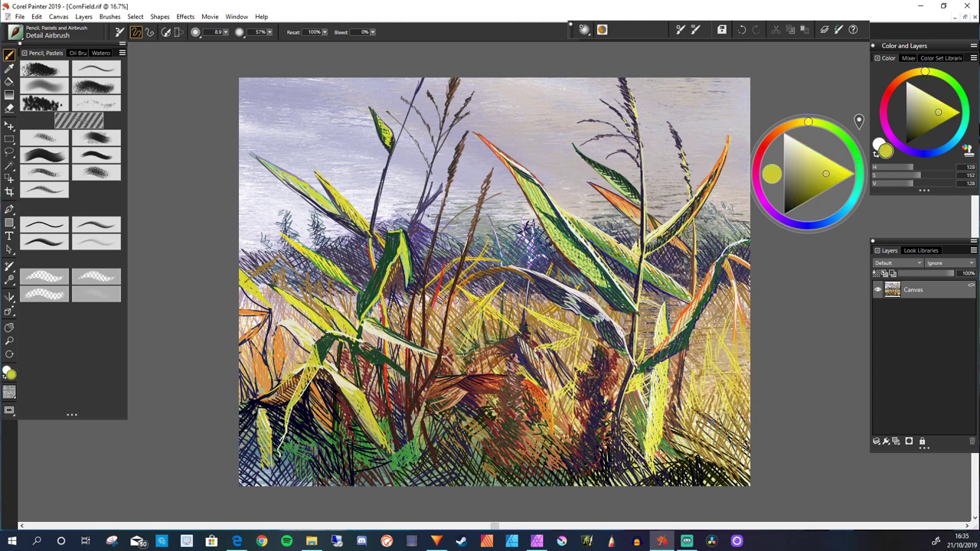
alt+click(367, 355)
alt+click(341, 335)
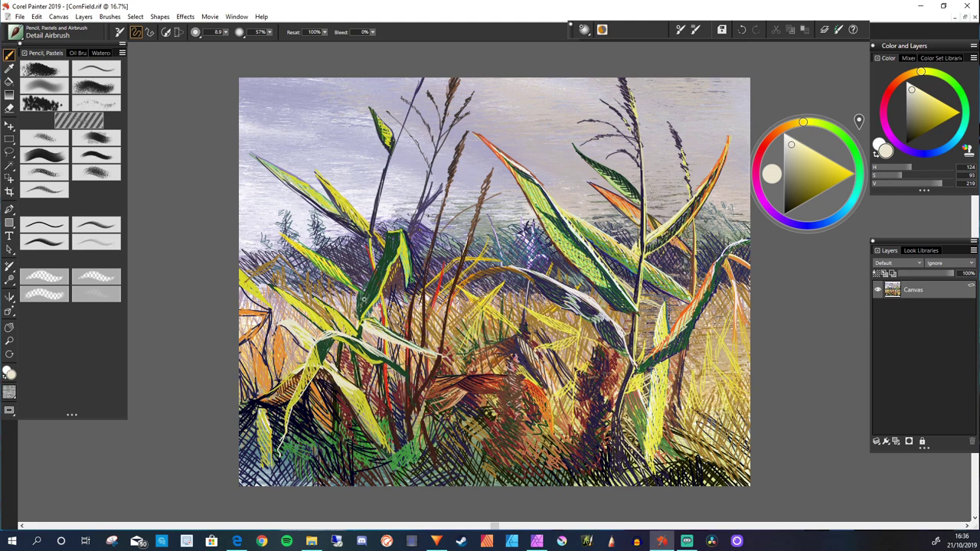
alt+click(390, 337)
alt+click(399, 430)
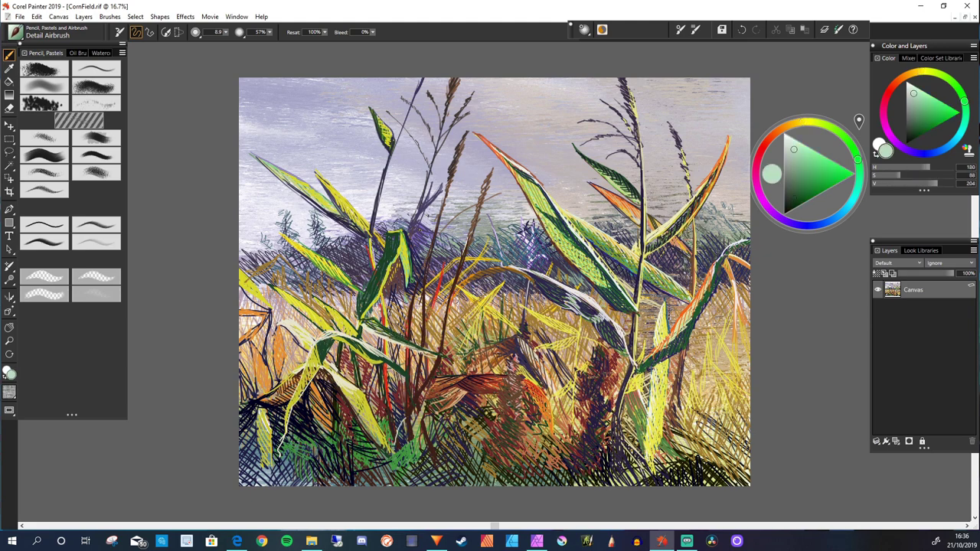
Paint a pale grey-green leaf across the lower reeds and hatch dark green shading over it.
mouse_move(533, 356)
mouse_down()
mouse_move(412, 435)
mouse_move(507, 365)
mouse_move(394, 454)
mouse_move(472, 379)
mouse_move(507, 363)
mouse_up()
mouse_move(466, 387)
mouse_down()
mouse_move(496, 371)
mouse_move(395, 455)
mouse_up()
alt+click(429, 413)
drag(423, 419, 396, 453)
mouse_move(448, 406)
mouse_down()
mouse_move(418, 431)
mouse_move(438, 410)
mouse_up()
drag(483, 382, 398, 441)
Hatch dark blue-violet shadow and yellow-green light into the pale leaf.
click(797, 224)
drag(427, 441, 387, 476)
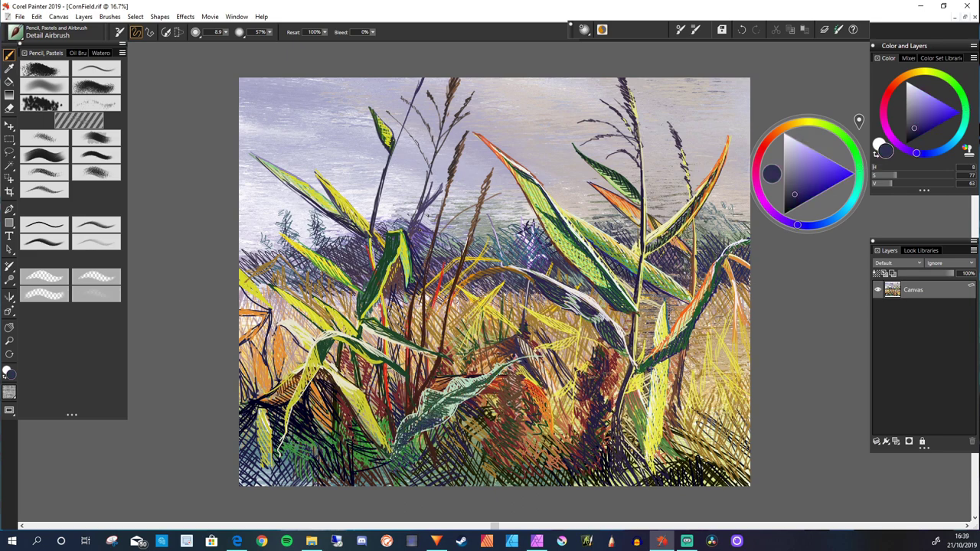
mouse_move(447, 392)
mouse_down()
mouse_move(424, 410)
mouse_move(436, 417)
mouse_up()
alt+click(456, 386)
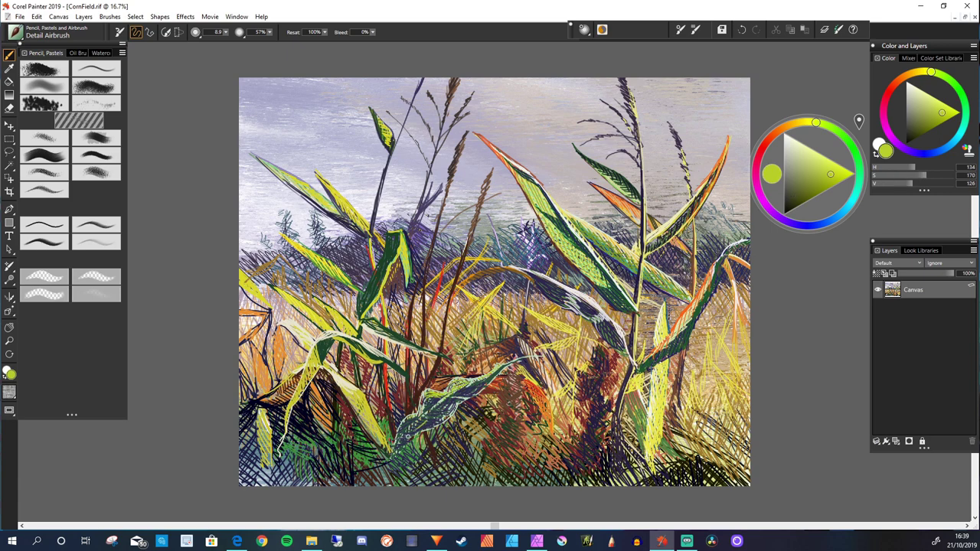
mouse_move(427, 430)
mouse_down()
mouse_move(403, 462)
mouse_move(415, 470)
mouse_up()
drag(401, 409, 380, 421)
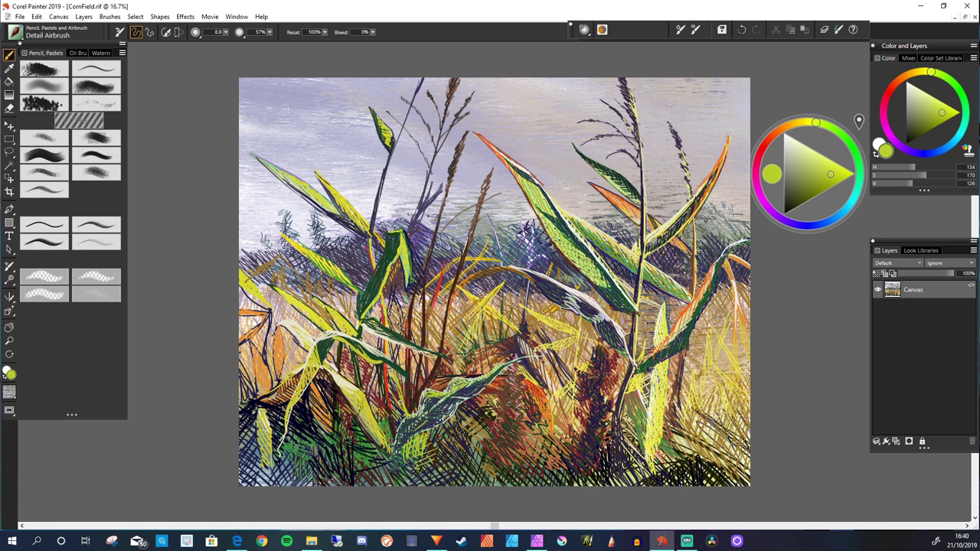
Sample dark teal and pale blue-white from the painting and brush pale highlights onto the lower-left leaves.
click(815, 224)
alt+click(452, 417)
alt+click(441, 429)
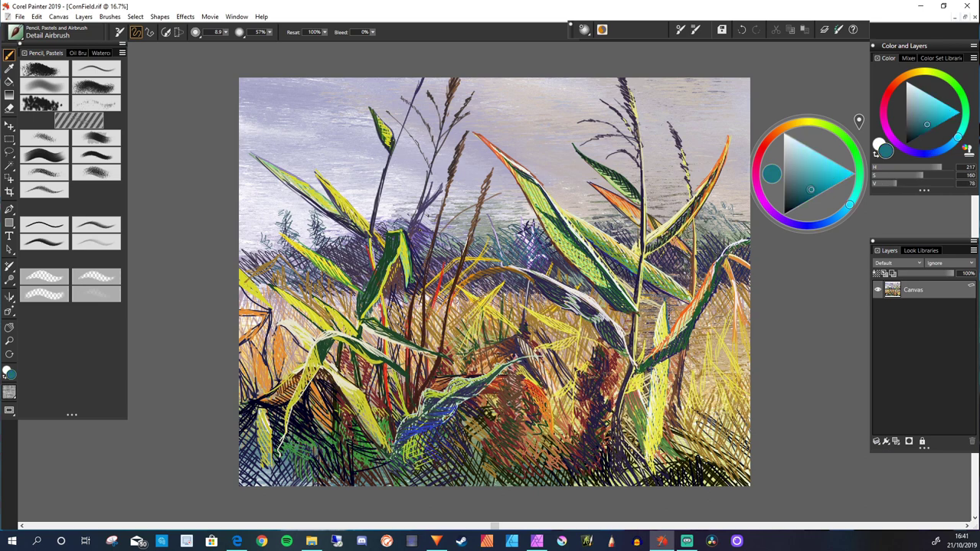
alt+click(427, 424)
alt+click(397, 451)
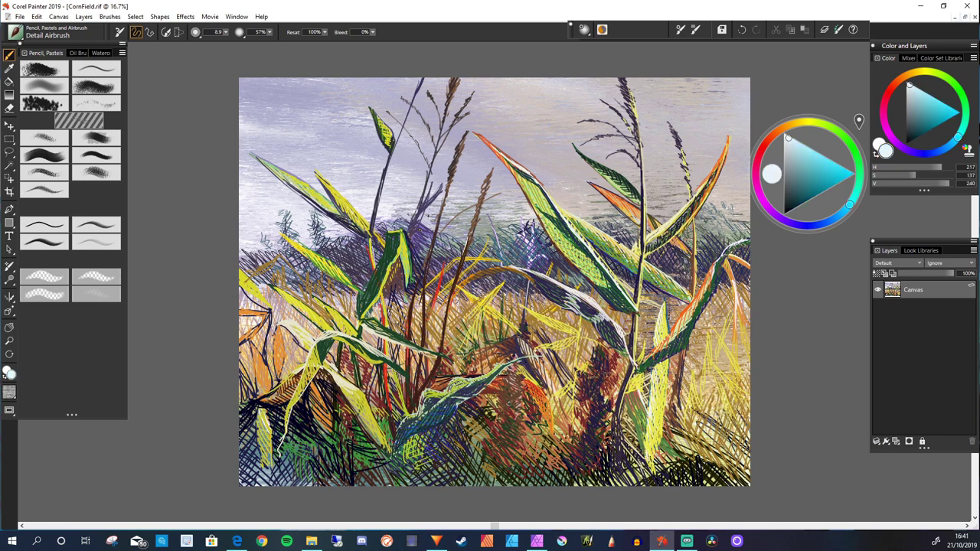
drag(309, 418, 277, 389)
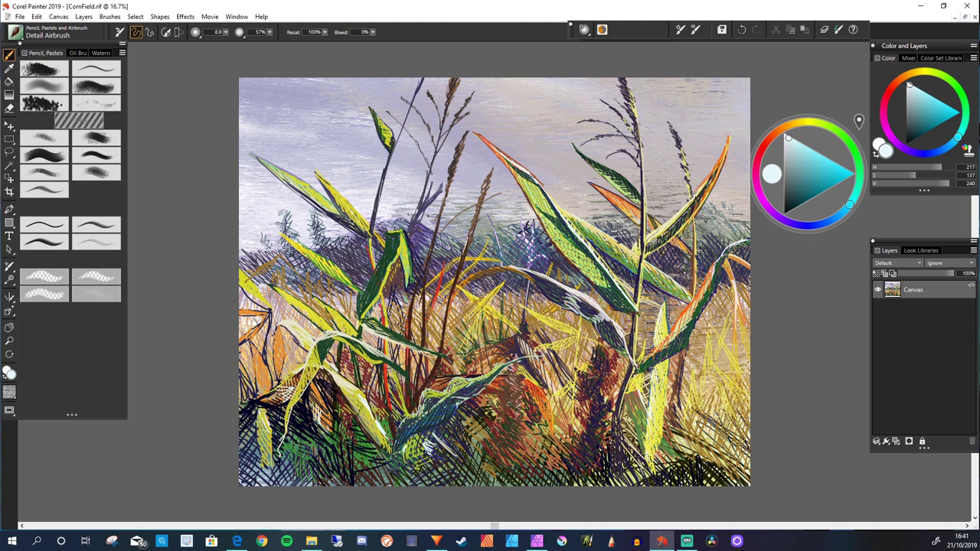
Sample pale green and yellow, then hatch green strokes onto the right-centre reeds.
alt+click(517, 402)
alt+click(521, 436)
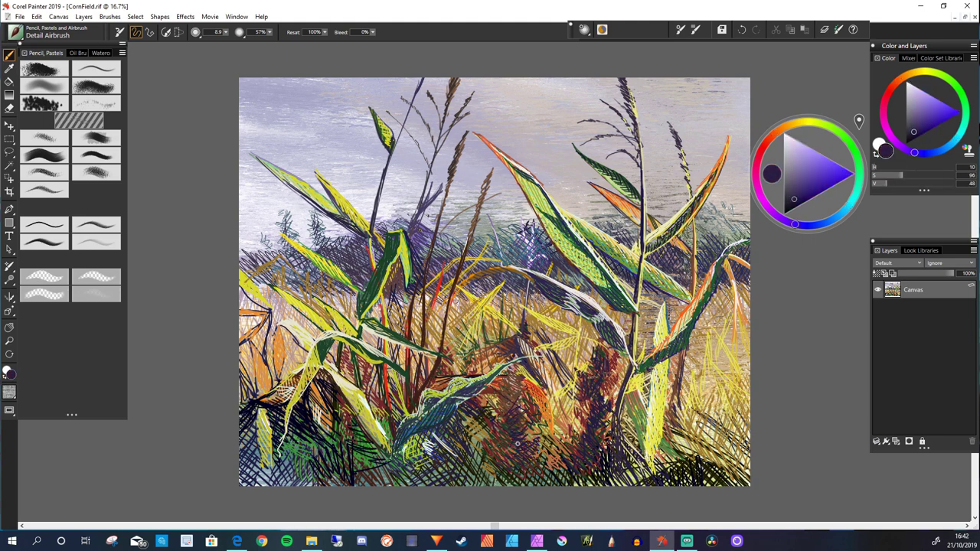
alt+click(497, 406)
alt+click(496, 404)
alt+click(511, 429)
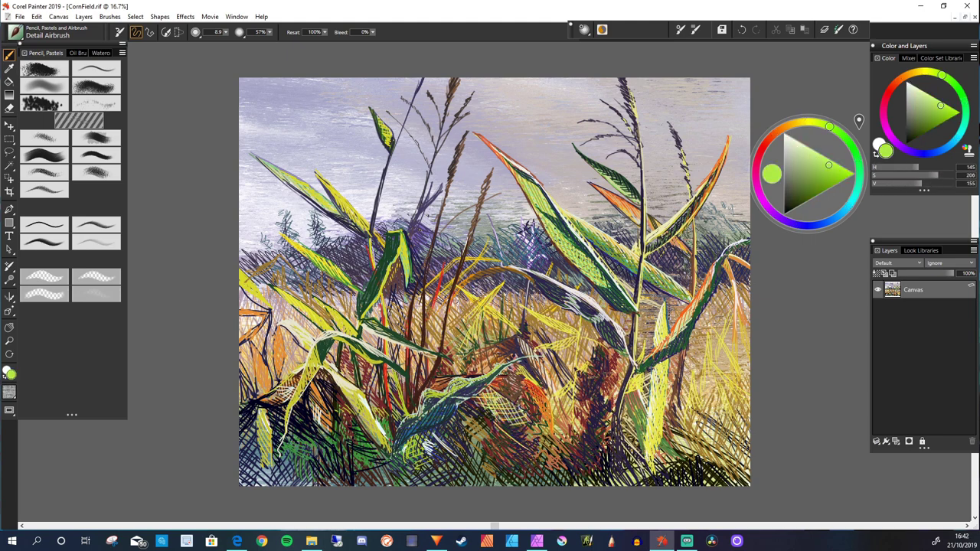
drag(528, 414, 497, 452)
drag(526, 383, 497, 463)
Hatch dark purple shadows among the right-centre and lower-right reeds.
alt+click(515, 398)
click(790, 223)
drag(502, 409, 484, 479)
drag(487, 427, 471, 449)
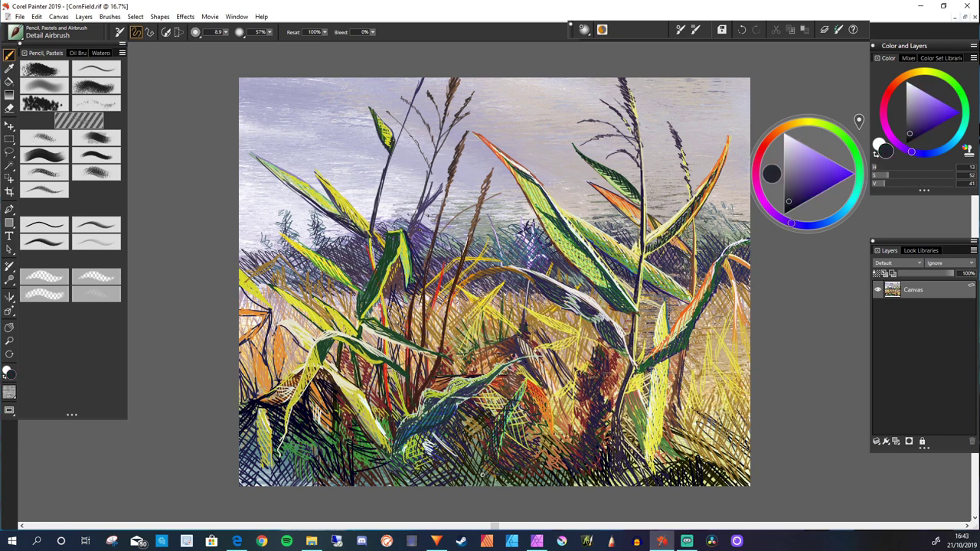
drag(551, 425, 536, 450)
mouse_move(529, 387)
mouse_down()
mouse_move(519, 420)
mouse_move(537, 447)
mouse_up()
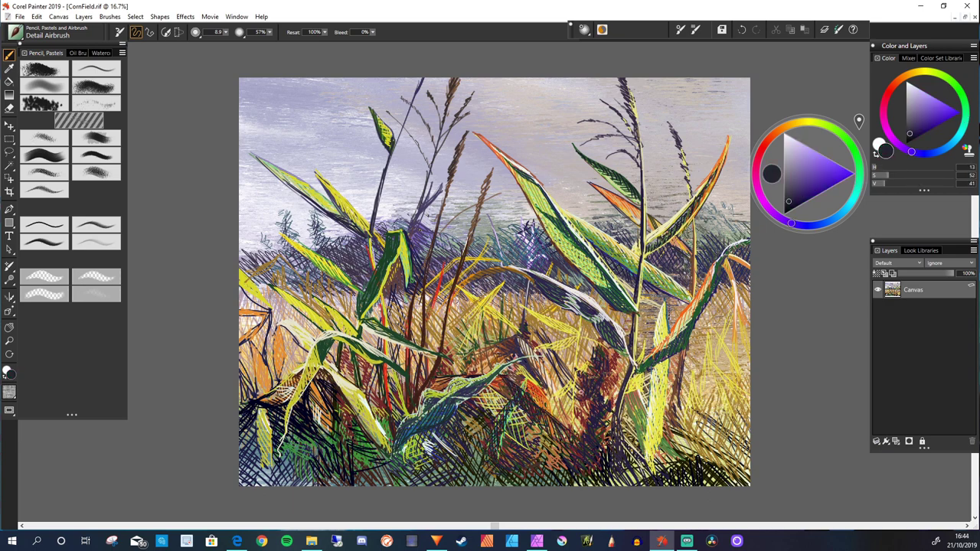
Sample a teal from the painting and hatch teal strokes into the bottom foreground.
alt+click(508, 386)
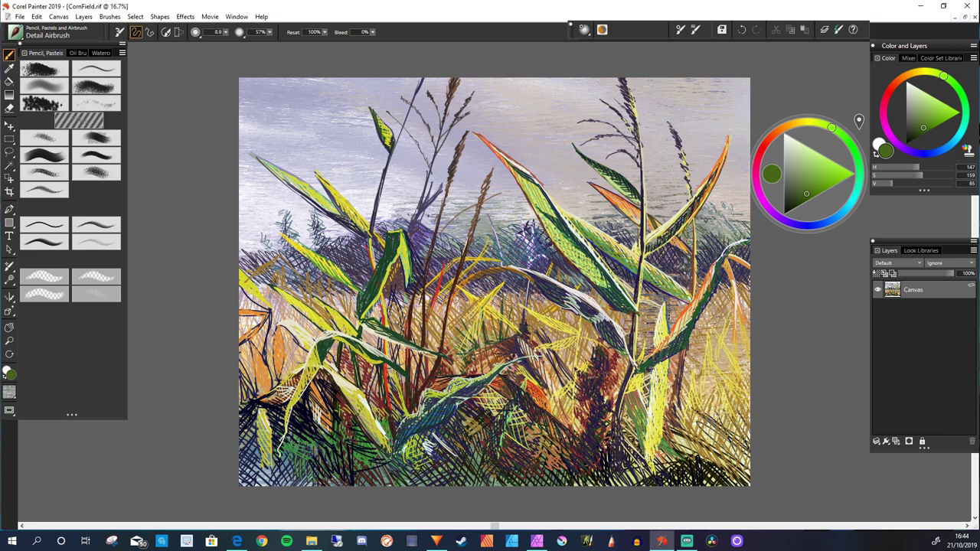
alt+click(553, 423)
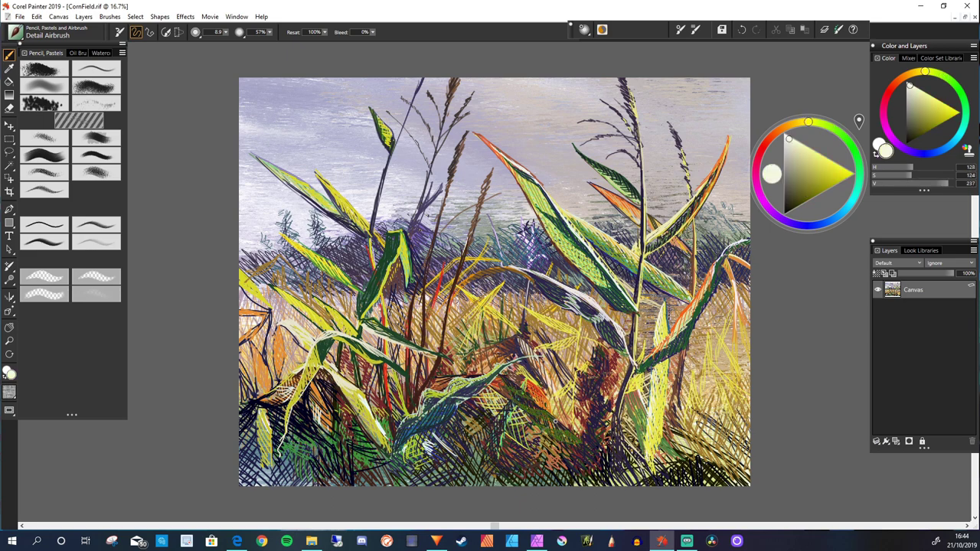
alt+click(541, 421)
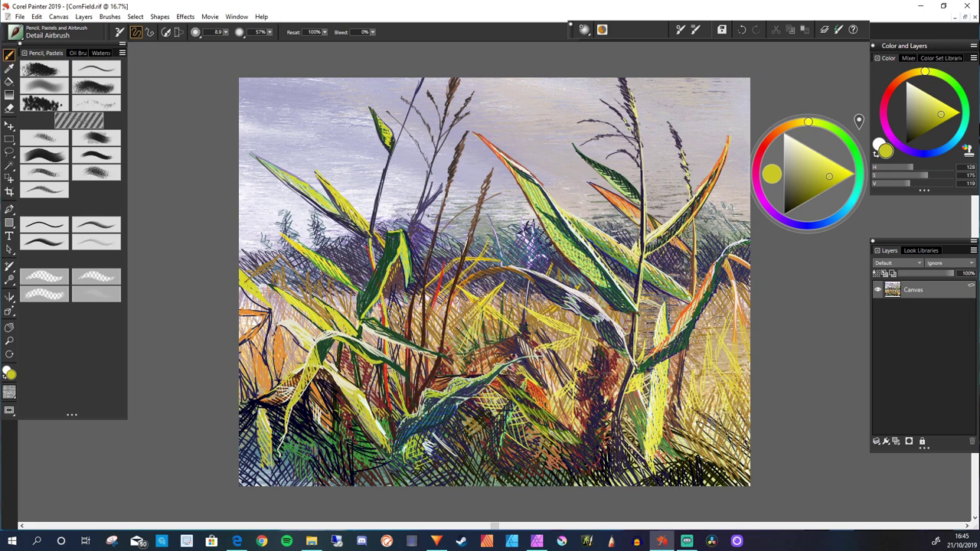
alt+click(529, 474)
drag(559, 444, 620, 482)
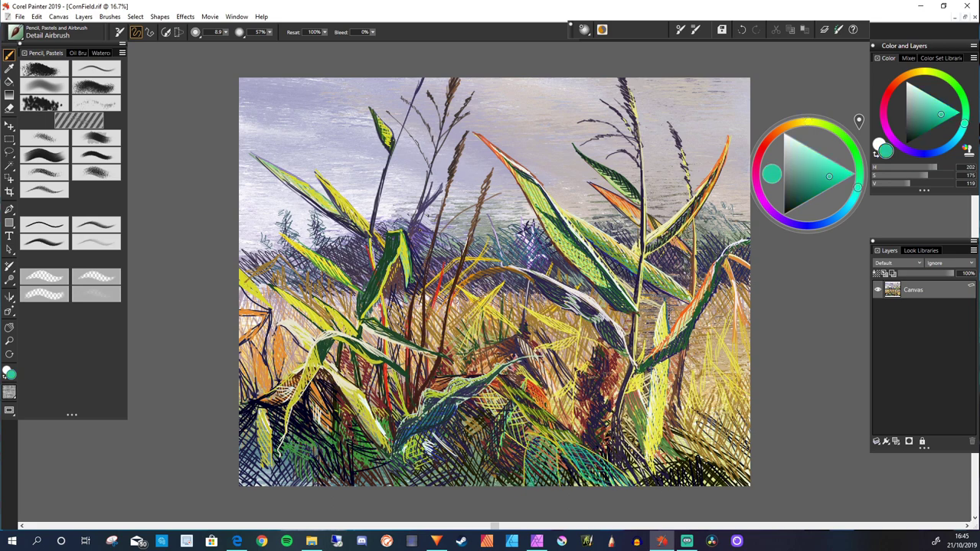
Add dark blue shadow hatching and near-white light strokes along the bottom foreground.
alt+click(539, 471)
drag(567, 464, 620, 483)
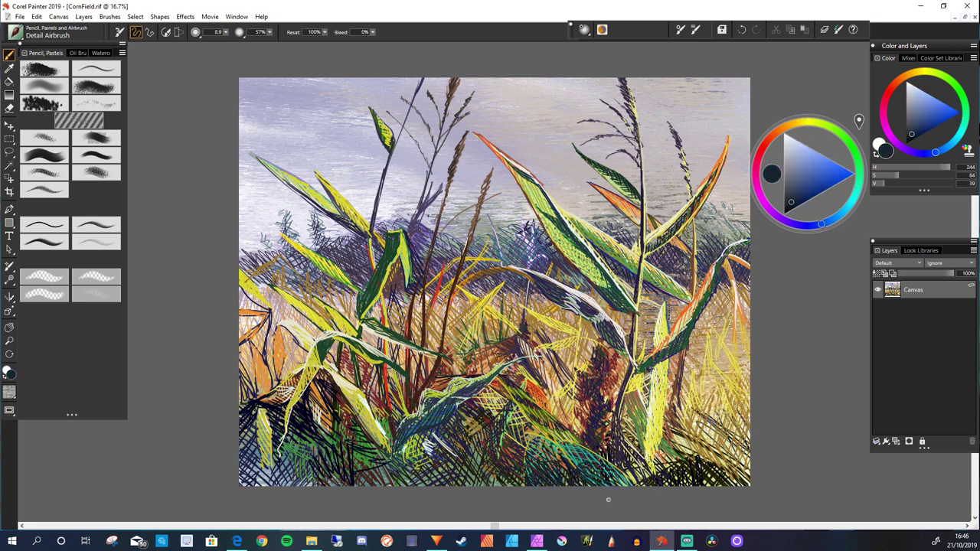
alt+click(536, 451)
mouse_move(528, 437)
mouse_down()
mouse_move(554, 454)
mouse_move(551, 478)
mouse_up()
mouse_move(558, 445)
mouse_down()
mouse_move(627, 482)
mouse_move(567, 417)
mouse_up()
alt+click(548, 461)
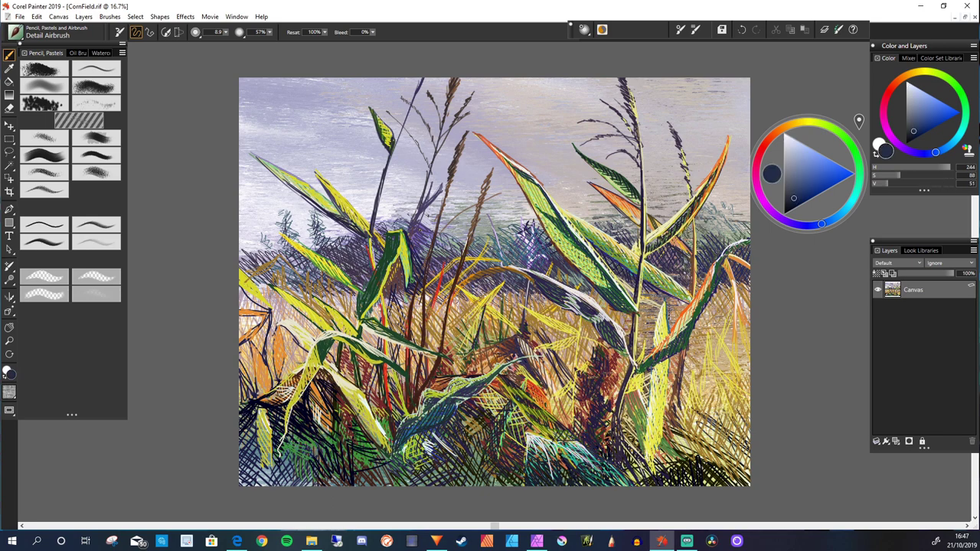
Hatch light tan into the midground and central grasses.
alt+click(526, 293)
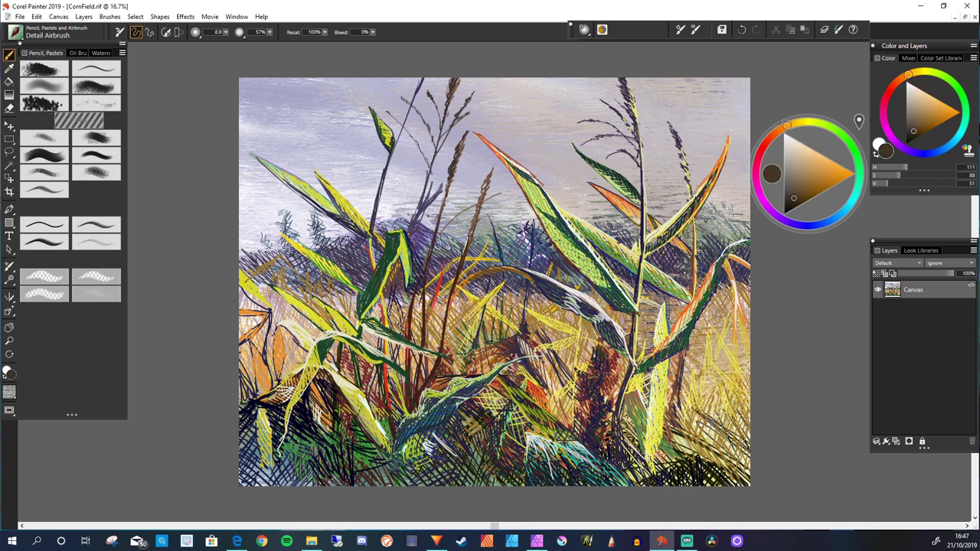
drag(360, 242, 343, 286)
drag(269, 245, 298, 295)
drag(260, 258, 272, 282)
drag(454, 245, 446, 283)
mouse_move(418, 236)
mouse_down()
mouse_move(434, 282)
mouse_move(416, 280)
mouse_up()
drag(395, 288, 405, 332)
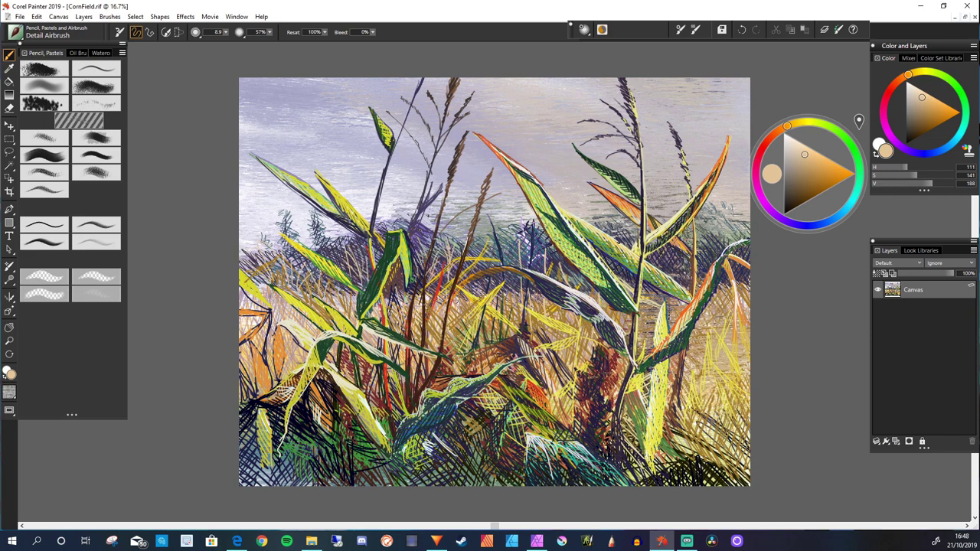
Paint dark brown strokes into the right-side and central reeds.
click(798, 189)
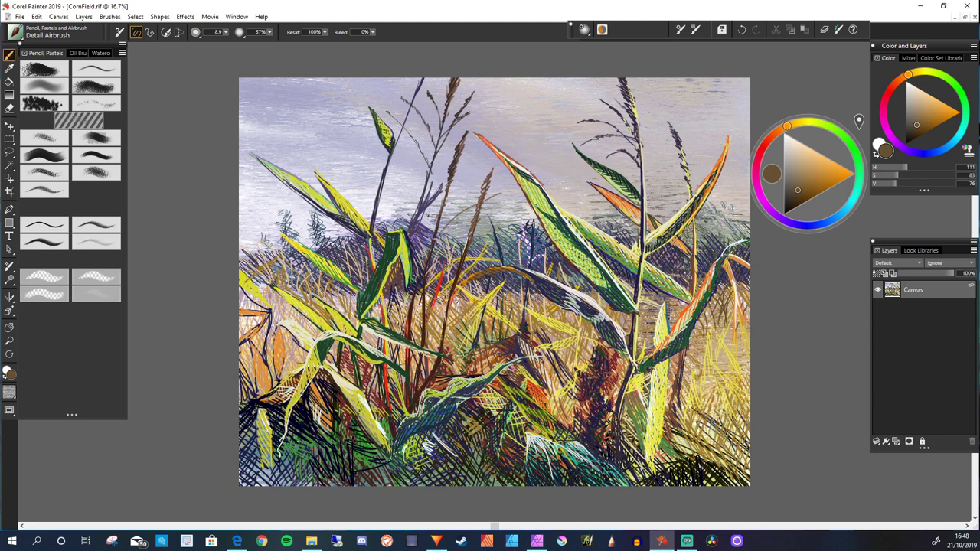
drag(673, 298, 676, 315)
drag(697, 336, 692, 375)
drag(714, 371, 711, 389)
drag(628, 306, 647, 322)
drag(651, 320, 648, 347)
drag(647, 370, 663, 430)
mouse_move(535, 310)
mouse_down()
mouse_move(573, 332)
mouse_move(579, 364)
mouse_up()
drag(573, 397, 540, 424)
Paint orange and brighter saturated orange strokes near the right edge.
click(839, 174)
drag(688, 325, 698, 329)
mouse_move(702, 329)
mouse_down()
mouse_move(748, 356)
mouse_move(684, 321)
mouse_up()
click(834, 168)
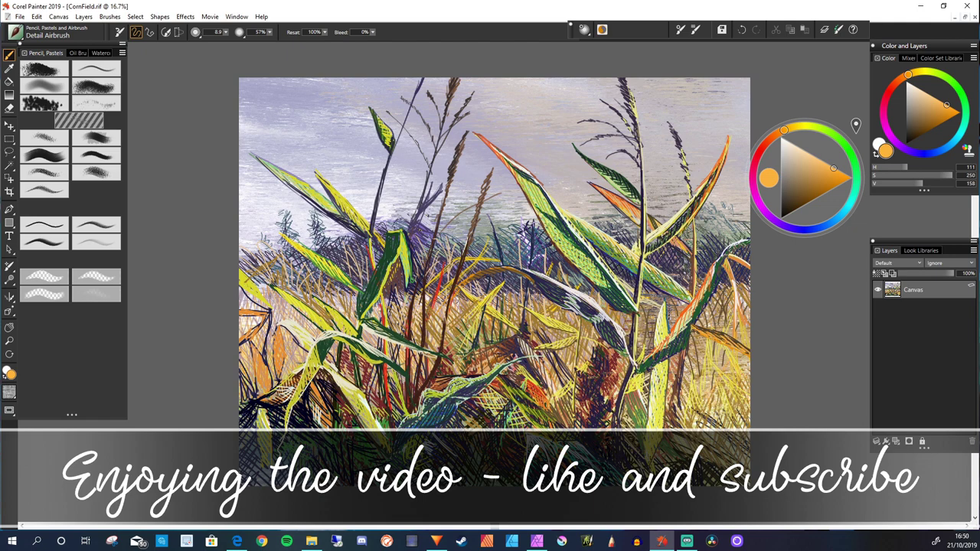
drag(745, 360, 723, 423)
Add dark red-brown strokes along the right edge.
click(835, 182)
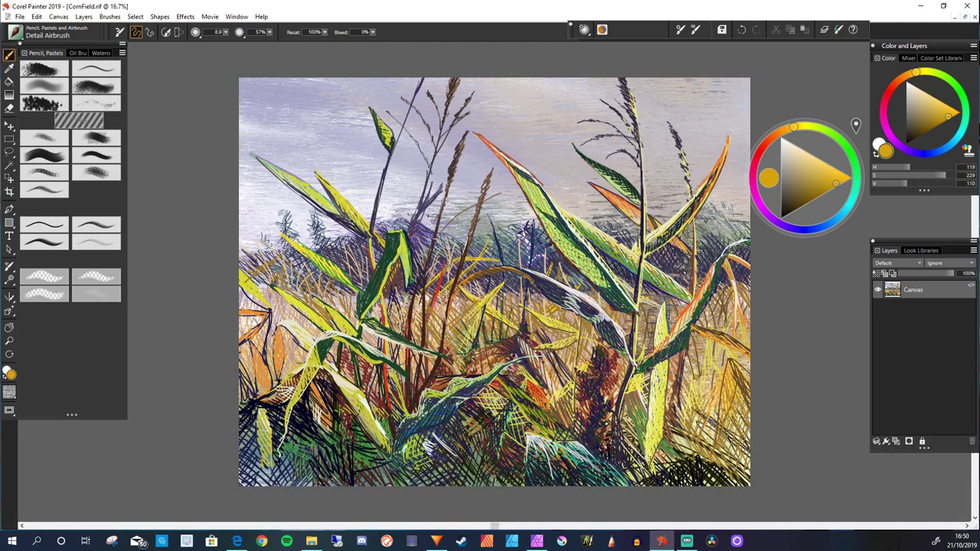
click(830, 178)
drag(722, 375, 719, 456)
click(796, 196)
click(759, 150)
mouse_move(727, 382)
mouse_down()
mouse_move(710, 460)
mouse_move(693, 433)
mouse_move(733, 464)
mouse_up()
Add bright yellow and orange strokes in the lower-right grasses.
click(799, 125)
click(846, 181)
mouse_move(748, 358)
mouse_down()
mouse_move(735, 375)
mouse_move(731, 421)
mouse_move(730, 407)
mouse_move(724, 426)
mouse_move(736, 409)
mouse_move(692, 429)
mouse_up()
click(772, 136)
click(831, 175)
mouse_move(719, 346)
mouse_down()
mouse_move(669, 401)
mouse_move(648, 456)
mouse_up()
click(787, 146)
Paint pale pink strokes on the lower-right stalk and hatch brown over them.
drag(606, 398, 603, 451)
drag(612, 378, 594, 407)
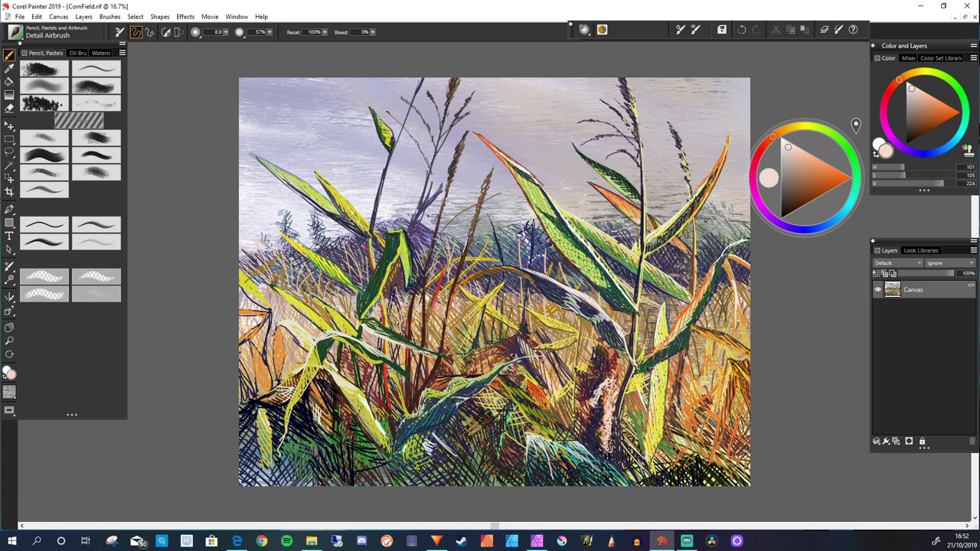
drag(612, 352, 599, 382)
drag(606, 392, 589, 435)
click(815, 186)
mouse_move(612, 352)
mouse_down()
mouse_move(608, 391)
mouse_move(593, 402)
mouse_up()
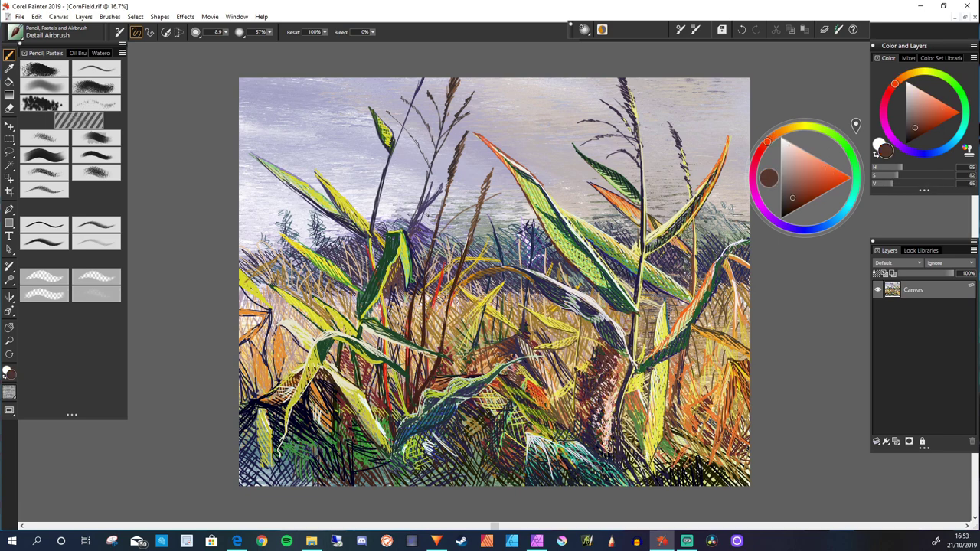
Paint bright orange along the tall stalk's seed head.
click(820, 182)
click(839, 175)
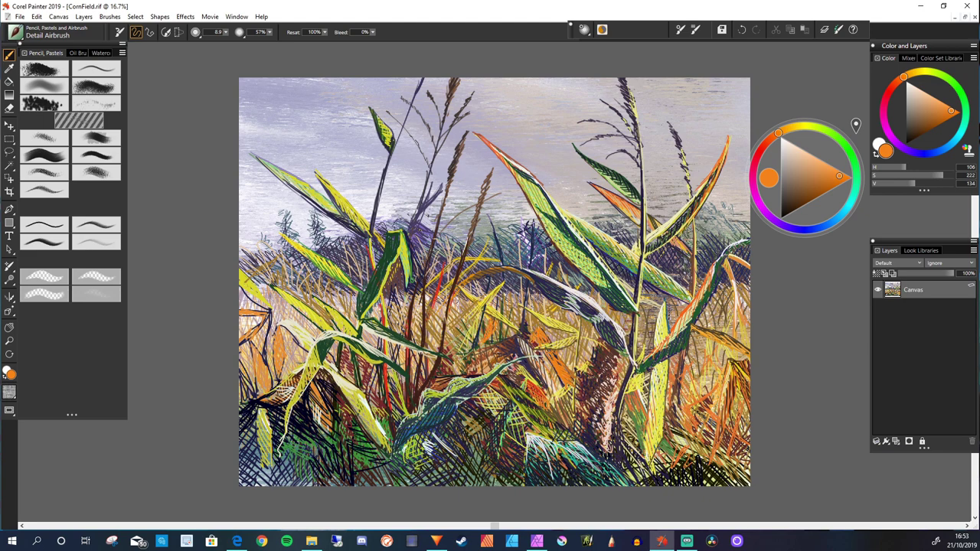
click(838, 175)
click(838, 175)
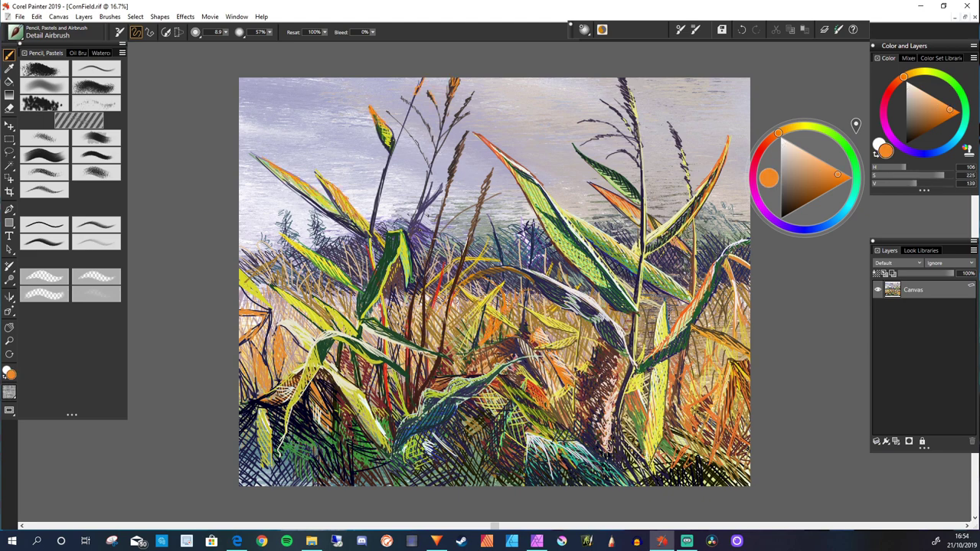
drag(624, 78, 644, 202)
Hatch dark navy across the mid-ground and central reeds.
drag(778, 132, 810, 235)
click(801, 212)
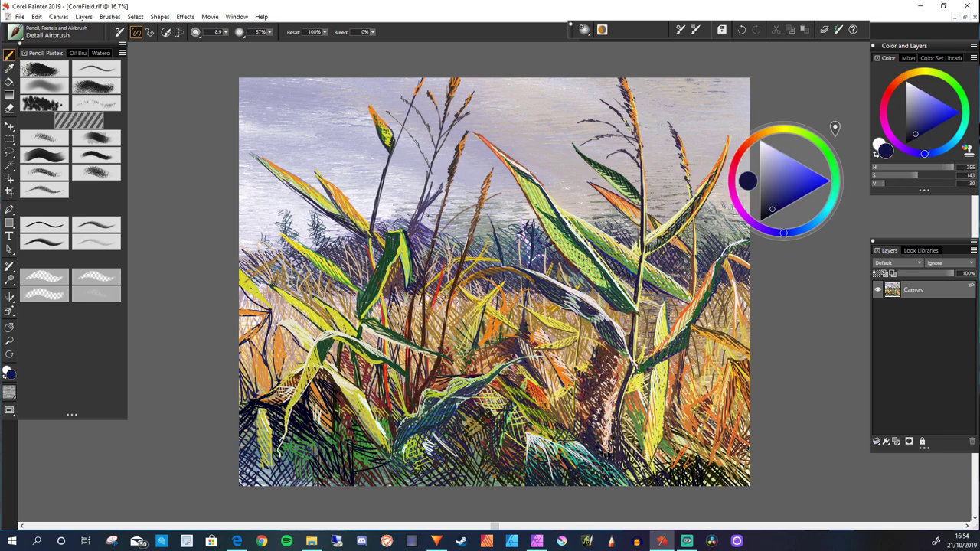
mouse_move(540, 239)
mouse_down()
mouse_move(528, 264)
mouse_move(553, 272)
mouse_move(505, 287)
mouse_move(471, 283)
mouse_up()
drag(497, 242, 463, 288)
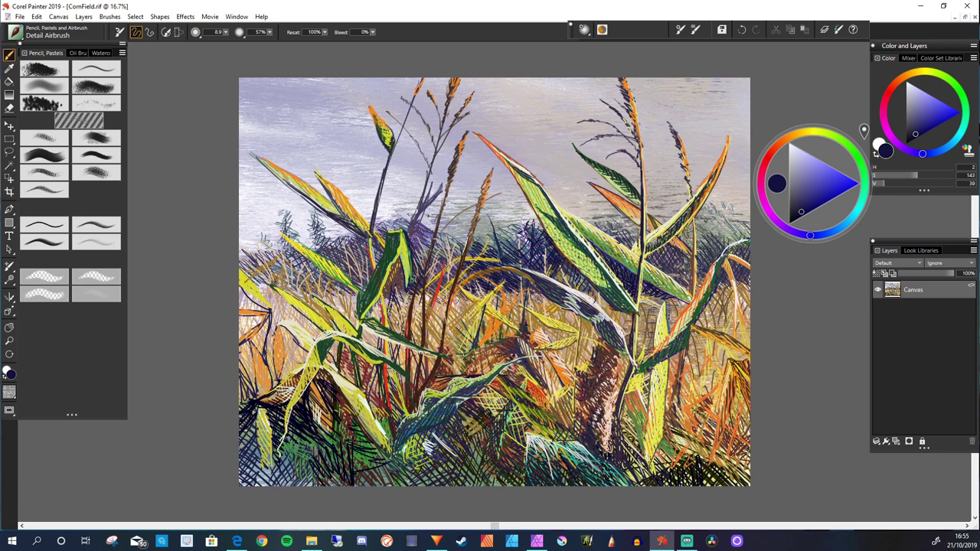
mouse_move(541, 222)
mouse_down()
mouse_move(498, 254)
mouse_move(412, 278)
mouse_up()
drag(371, 239, 336, 267)
drag(408, 261, 387, 295)
drag(383, 246, 369, 268)
drag(366, 234, 358, 255)
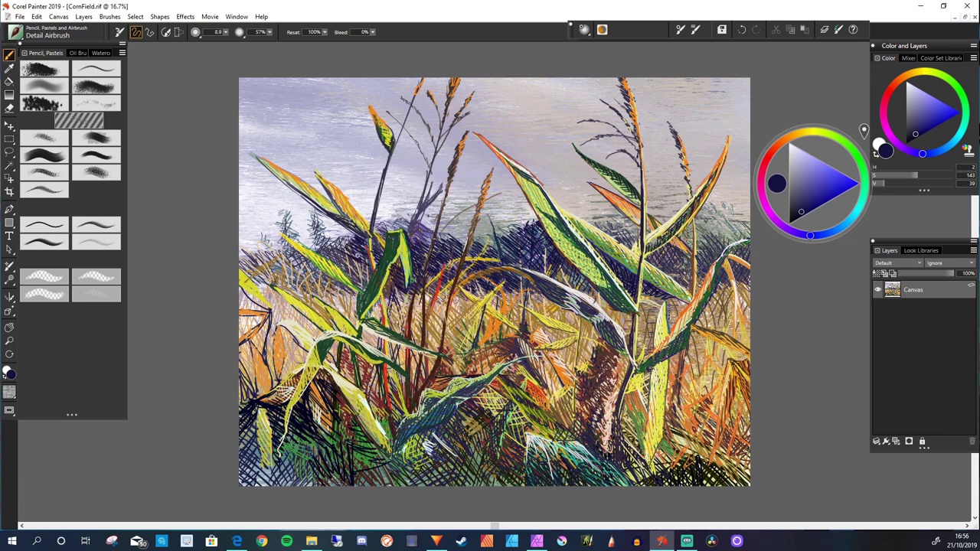
Hatch dark navy shadow over the right mid-ground reeds.
drag(515, 240, 484, 257)
mouse_move(689, 245)
mouse_down()
mouse_move(646, 268)
mouse_move(664, 279)
mouse_up()
drag(705, 274, 678, 294)
drag(735, 279, 703, 308)
drag(755, 277, 737, 304)
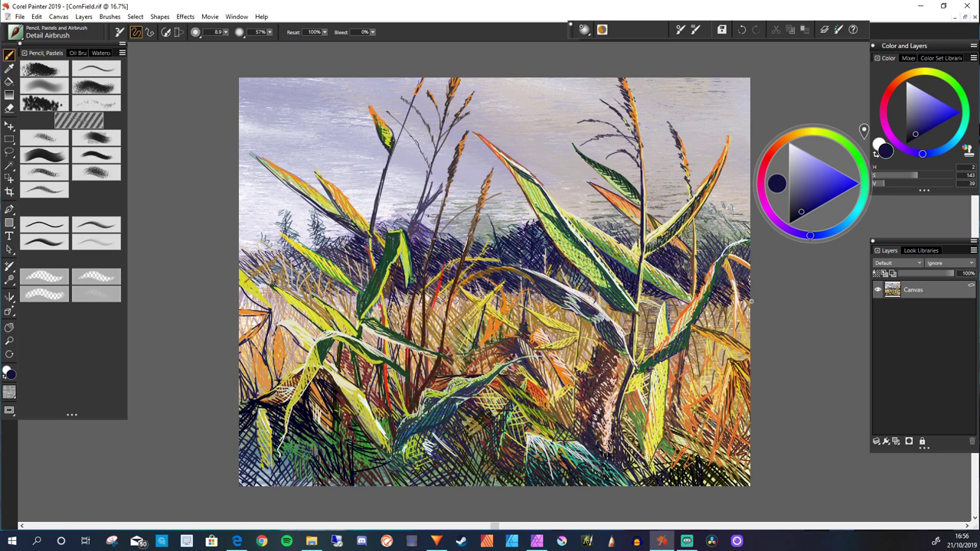
mouse_move(547, 288)
mouse_down()
mouse_move(522, 308)
mouse_move(502, 304)
mouse_up()
Extend the navy hatching leftward over the left mid-ground reeds.
drag(502, 292, 448, 304)
mouse_move(441, 280)
mouse_down()
mouse_move(424, 304)
mouse_move(394, 305)
mouse_up()
mouse_move(394, 278)
mouse_down()
mouse_move(358, 300)
mouse_move(317, 303)
mouse_up()
drag(349, 271, 304, 300)
drag(319, 255, 289, 292)
mouse_move(291, 272)
mouse_down()
mouse_move(252, 288)
mouse_move(254, 299)
mouse_up()
drag(312, 288, 280, 299)
drag(251, 264, 240, 276)
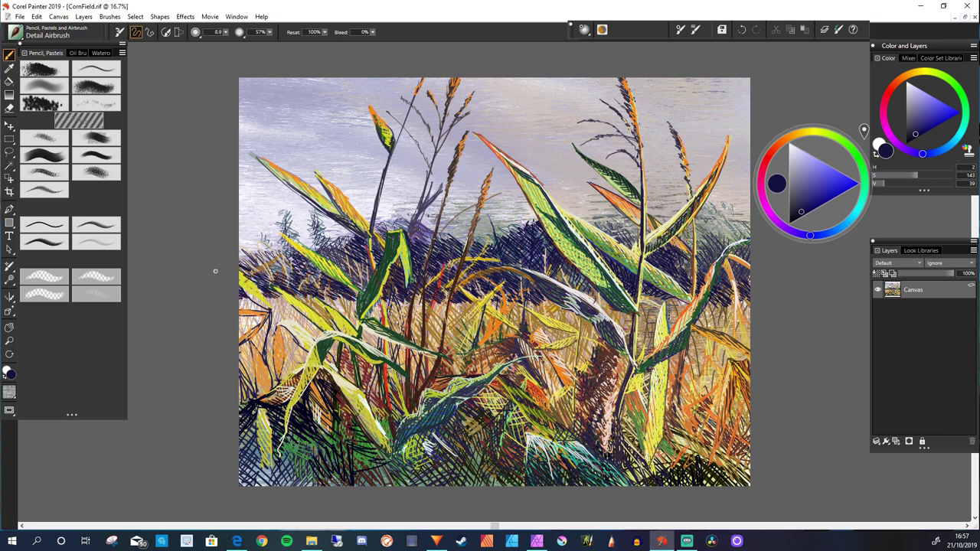
Hatch pale pinkish grey strokes over the left mid-ground reeds.
alt+click(253, 321)
drag(356, 285, 302, 303)
drag(322, 271, 282, 301)
drag(291, 263, 258, 304)
drag(271, 269, 241, 294)
drag(410, 280, 381, 310)
drag(404, 300, 384, 329)
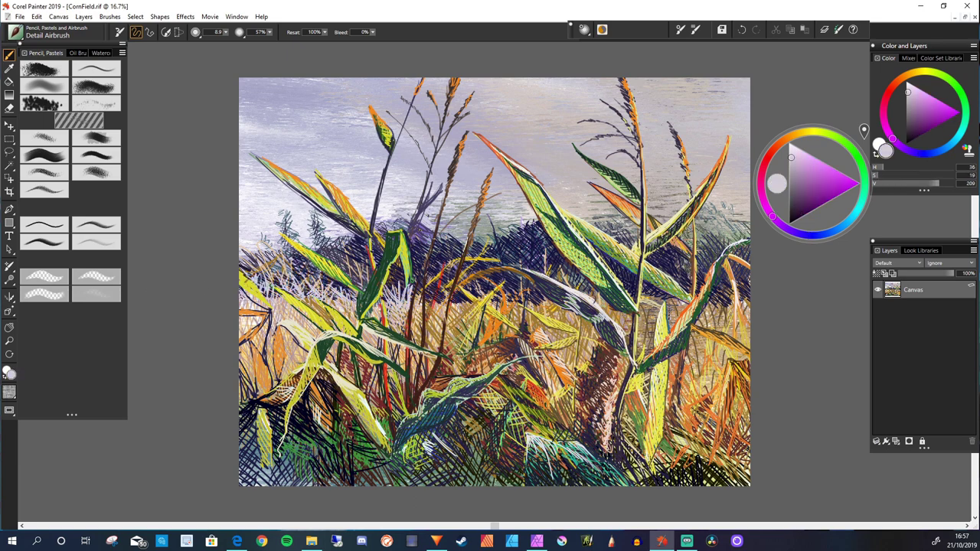
Hatch pale pinkish grey over the central reeds.
drag(434, 285, 423, 316)
mouse_move(450, 288)
mouse_down()
mouse_move(437, 322)
mouse_move(430, 317)
mouse_up()
drag(470, 289, 441, 318)
drag(475, 308, 442, 344)
drag(502, 293, 487, 311)
drag(517, 291, 505, 309)
drag(524, 305, 502, 323)
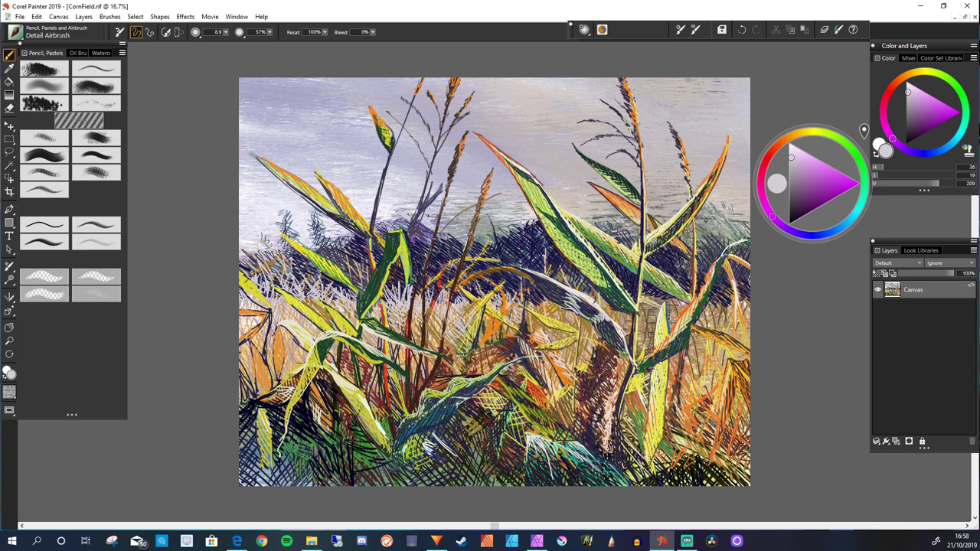
Add pale pinkish grey strokes across the right mid-ground.
drag(576, 308, 555, 323)
drag(620, 300, 601, 319)
drag(667, 294, 640, 315)
drag(722, 290, 714, 315)
drag(750, 291, 738, 315)
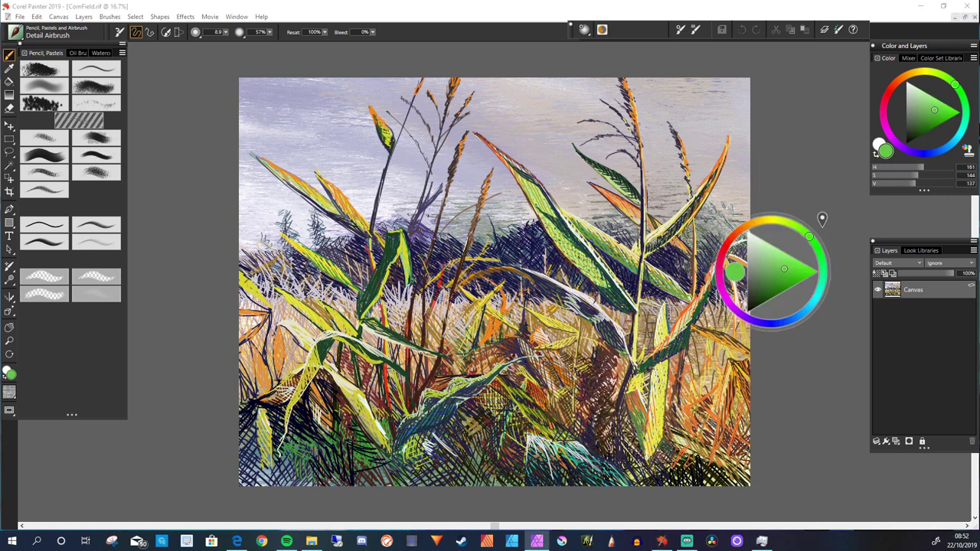
Paint five green leaf strokes into the lower-right foreground.
key(ctrl+alt+1)
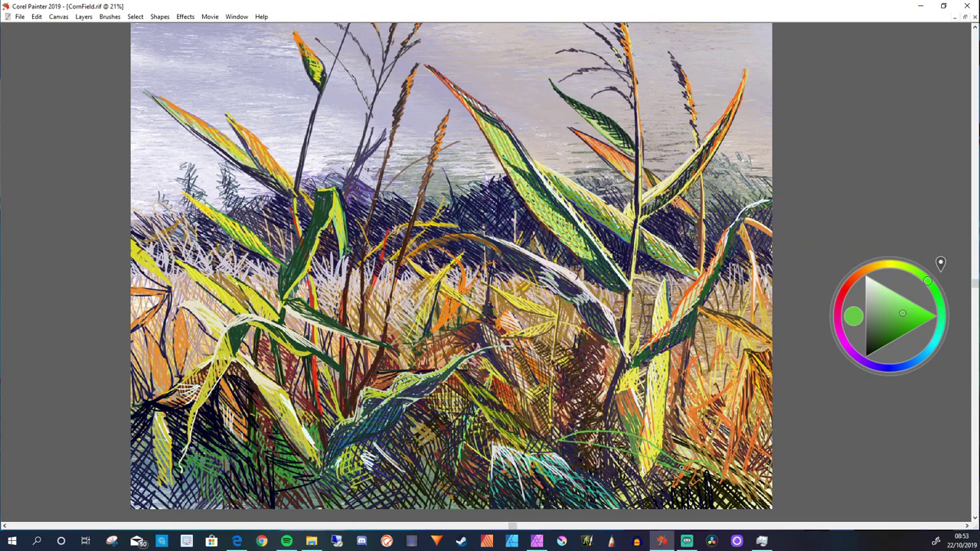
drag(564, 430, 689, 467)
drag(648, 443, 717, 483)
drag(617, 433, 697, 468)
drag(568, 432, 627, 448)
drag(692, 473, 731, 492)
Shade the lower-right leaves with dark green, then add light green strokes on top.
click(876, 339)
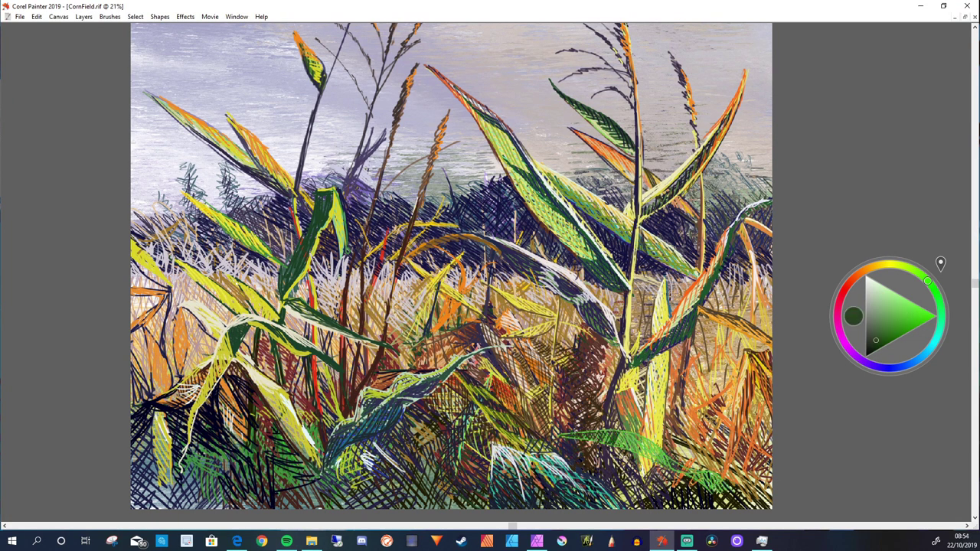
drag(626, 447, 672, 471)
drag(557, 436, 598, 444)
click(890, 367)
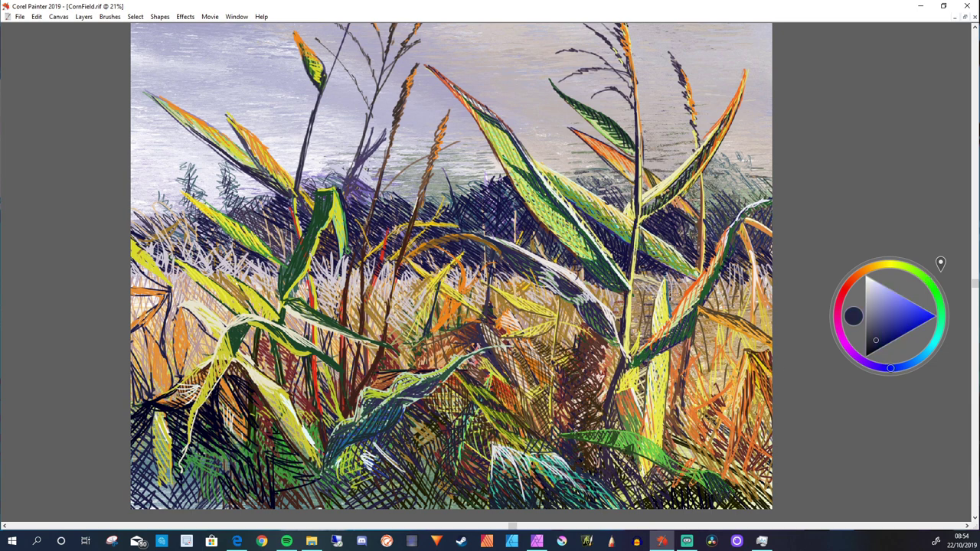
click(871, 287)
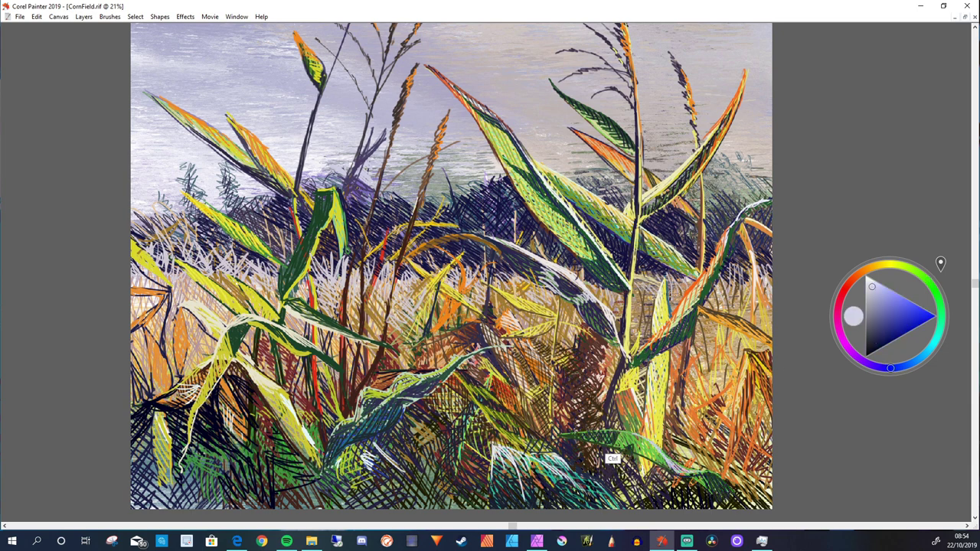
alt+click(612, 391)
mouse_move(626, 387)
mouse_down()
mouse_move(761, 490)
mouse_move(687, 432)
mouse_up()
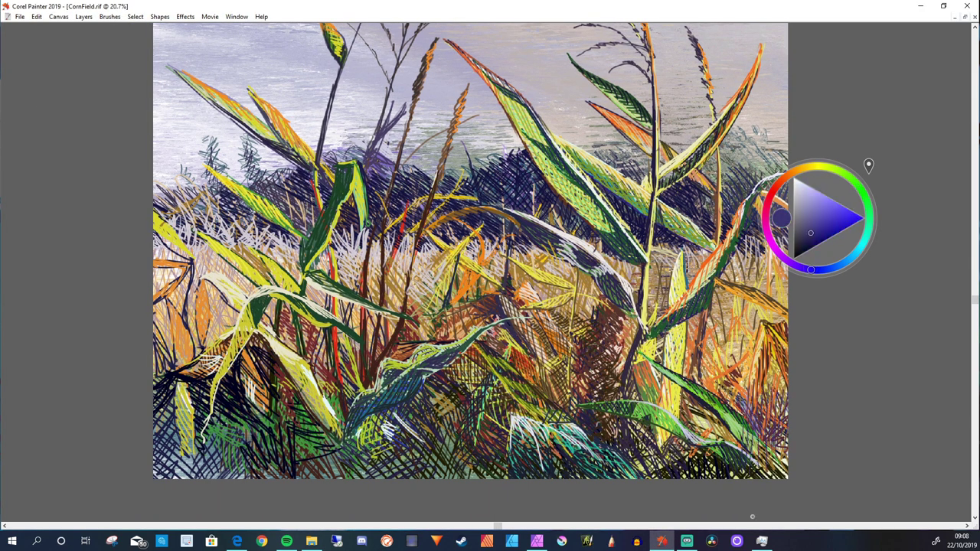
Pick a light peach colour, bring back the hidden panels and zoom out to the whole painting.
alt+click(739, 427)
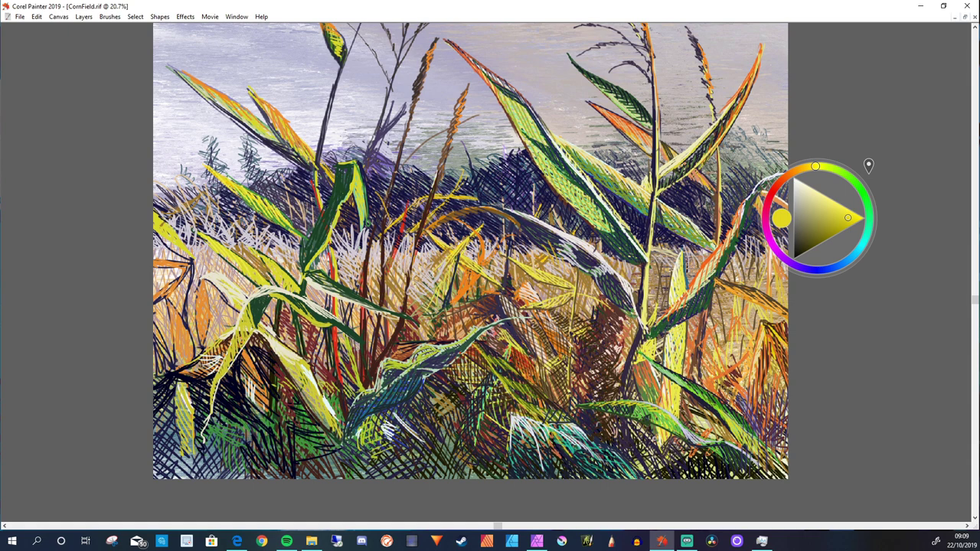
click(789, 177)
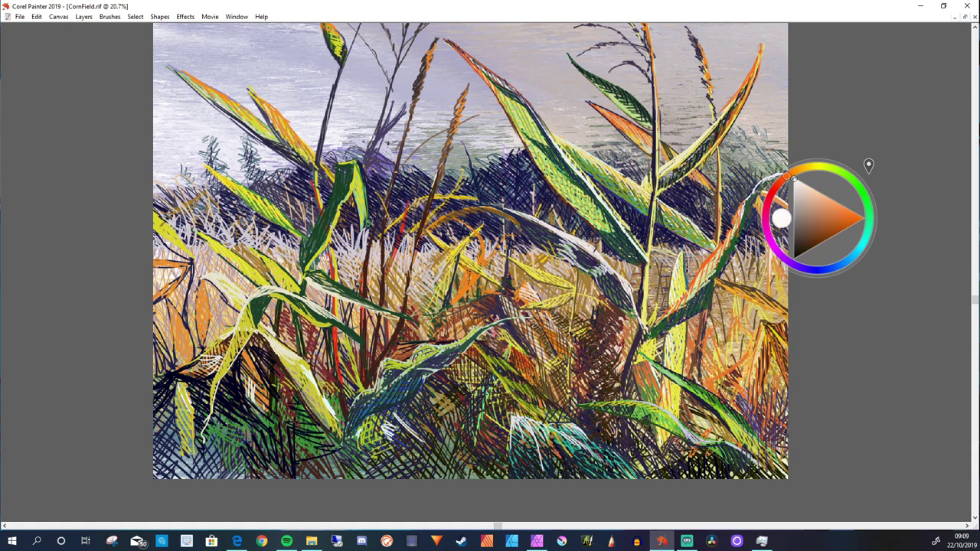
key(Tab)
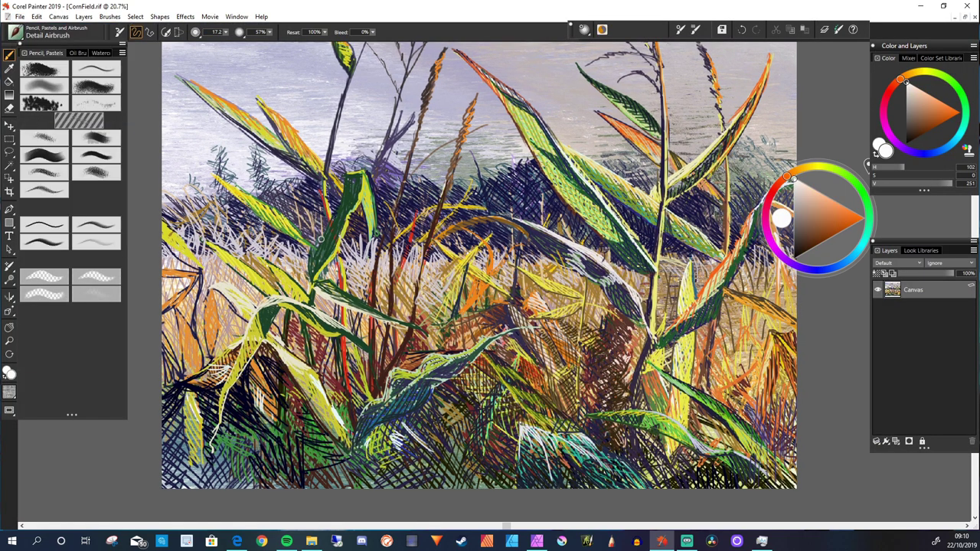
click(817, 200)
key(ctrl+minus)
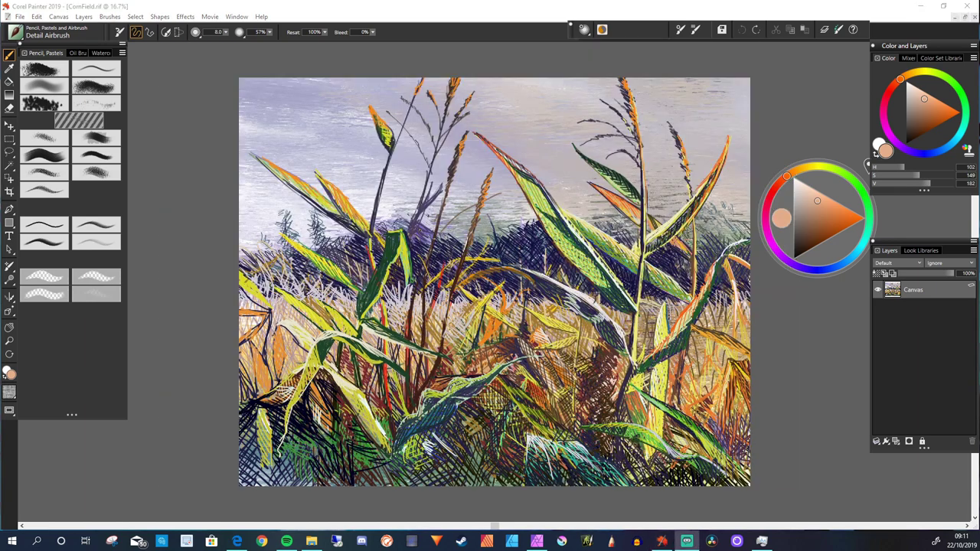
Choose a bright yellow-green and start hatching it onto the leaf and lower grass.
click(798, 186)
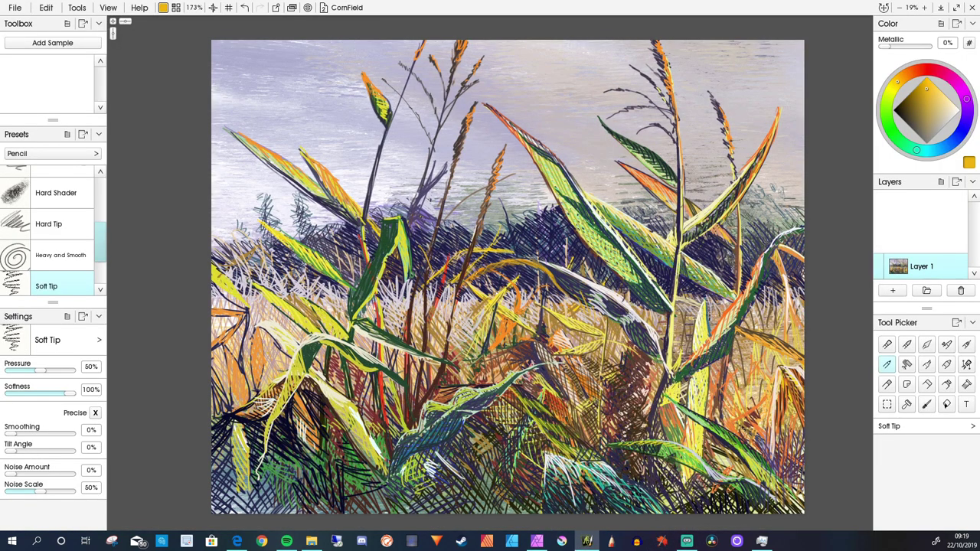
alt+click(542, 266)
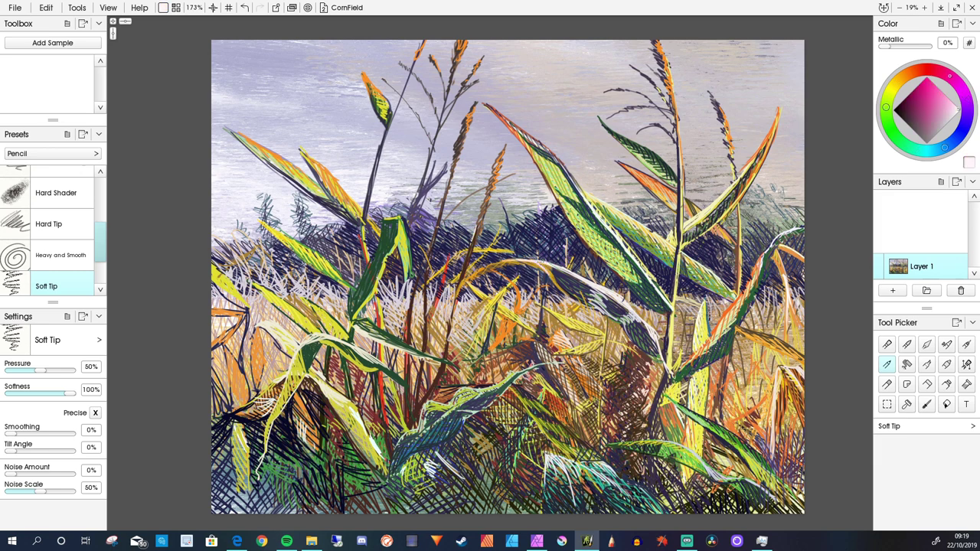
alt+click(586, 287)
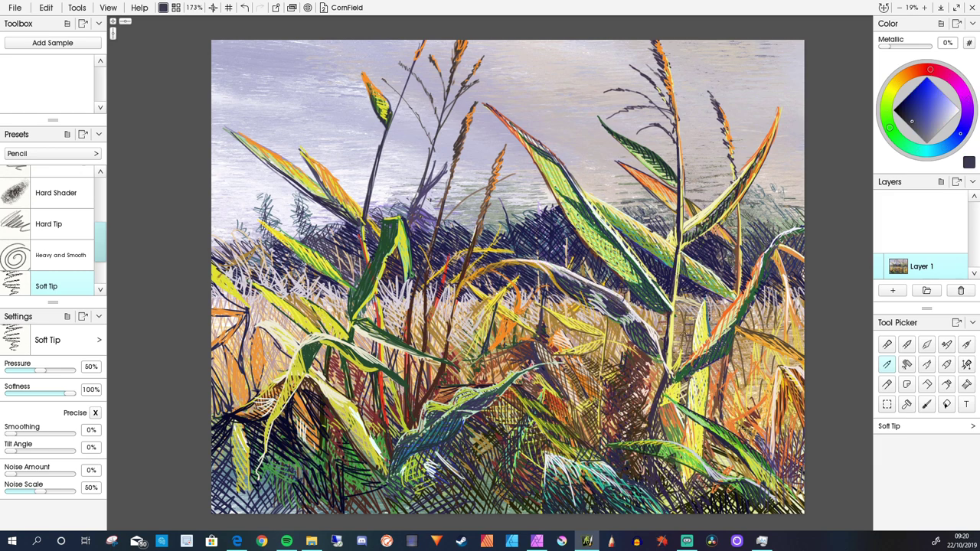
alt+click(627, 329)
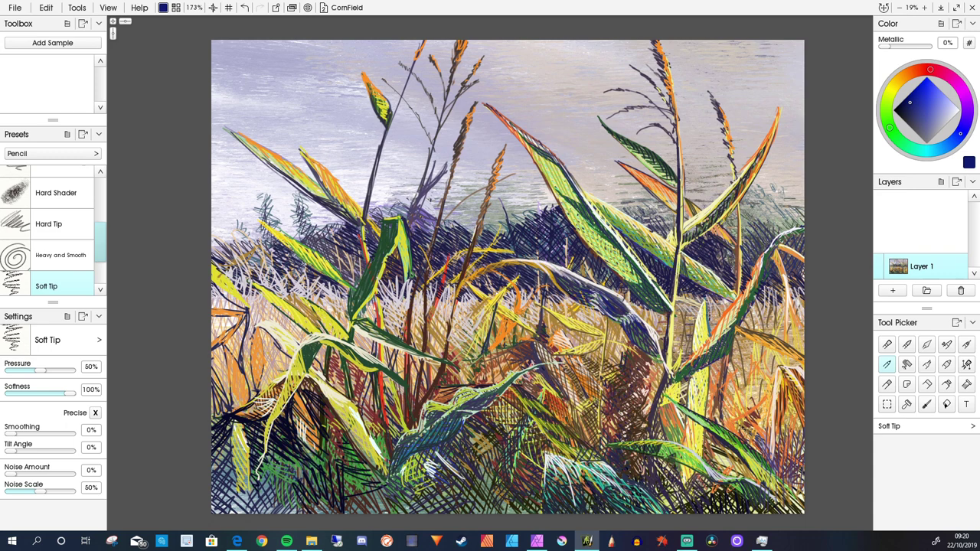
alt+click(580, 297)
drag(621, 349, 643, 323)
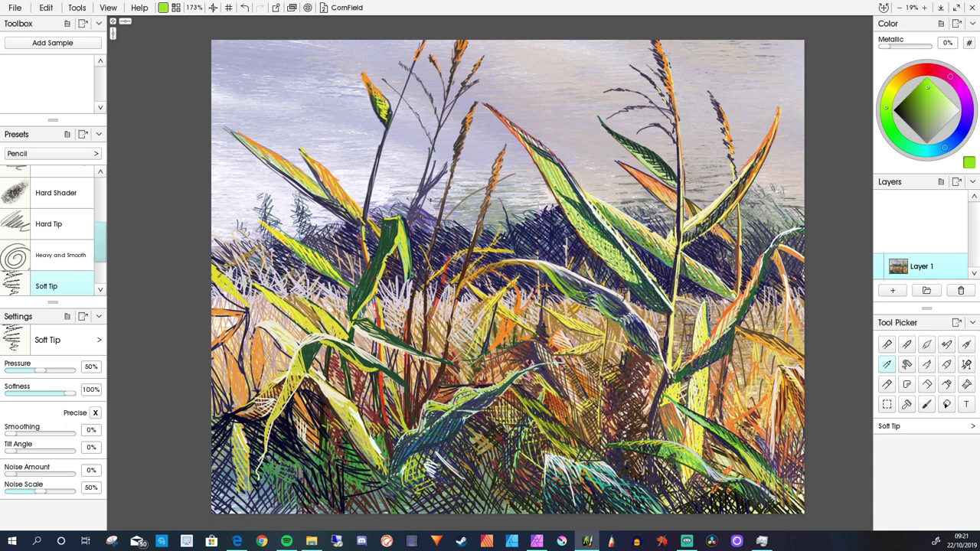
drag(375, 287, 386, 221)
drag(383, 460, 442, 461)
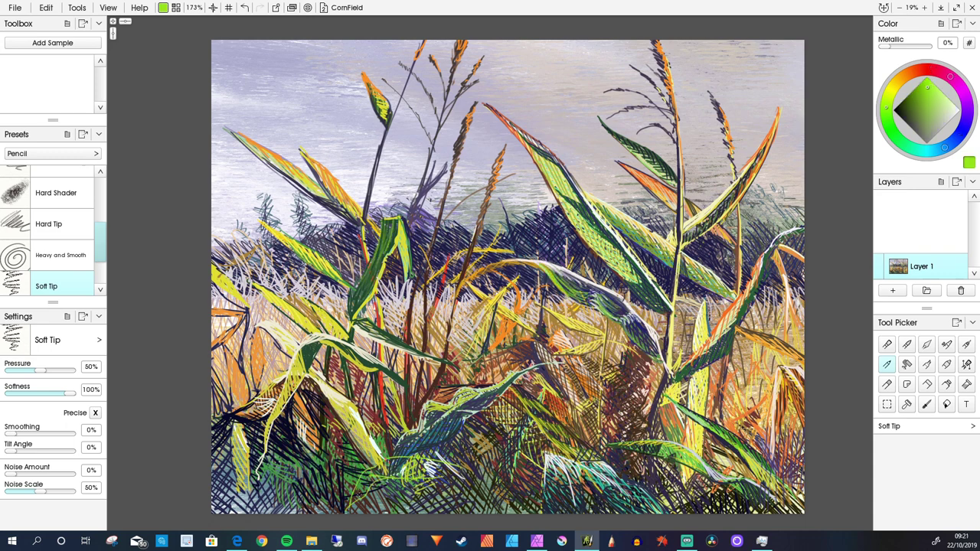
mouse_move(352, 505)
mouse_down()
mouse_move(489, 470)
mouse_move(544, 515)
mouse_up()
Hatch more bright yellow-green and yellow highlights across the lower grass.
drag(372, 474, 428, 463)
mouse_move(352, 502)
mouse_down()
mouse_move(398, 460)
mouse_move(493, 468)
mouse_move(479, 467)
mouse_up()
drag(419, 513, 441, 474)
drag(504, 515, 537, 496)
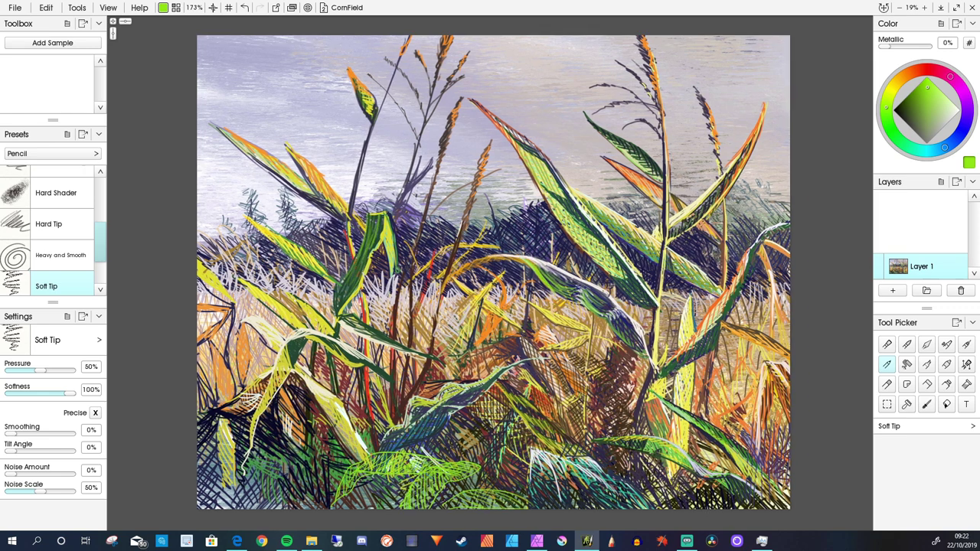
drag(505, 306, 511, 312)
mouse_move(490, 472)
mouse_down()
mouse_move(447, 483)
mouse_move(493, 473)
mouse_up()
drag(375, 493, 437, 474)
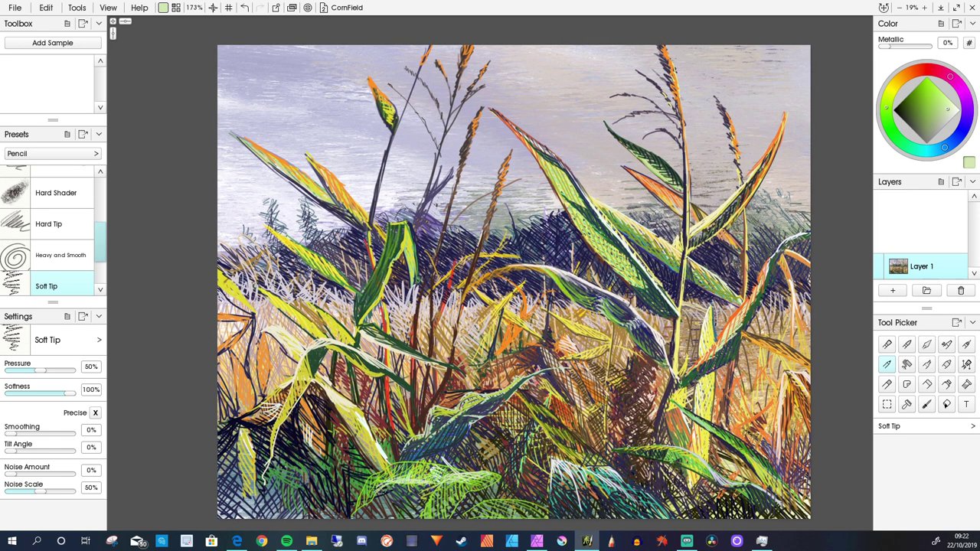
drag(429, 514, 436, 491)
drag(432, 518, 446, 504)
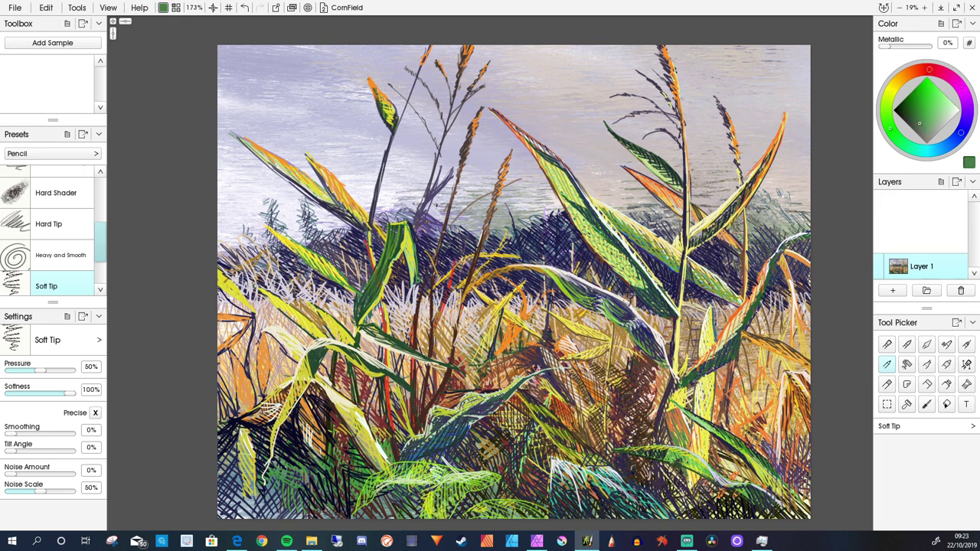
Hatch dark teal shadow strokes into the lower grass.
drag(393, 473, 360, 499)
drag(449, 463, 394, 481)
drag(465, 476, 436, 499)
drag(460, 481, 448, 510)
drag(427, 505, 421, 517)
drag(465, 480, 461, 497)
drag(496, 473, 470, 489)
drag(477, 473, 463, 487)
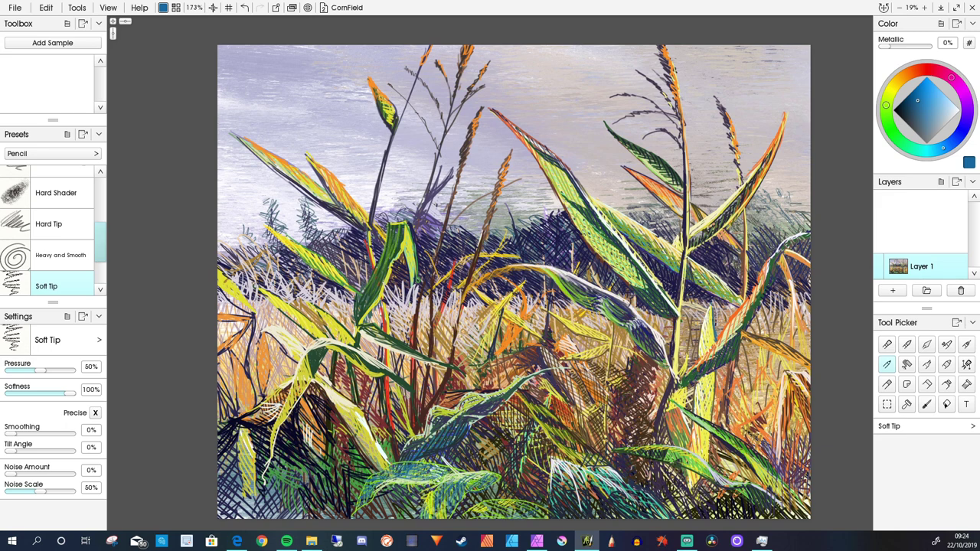
Hatch near-black shadow into the lower grass.
mouse_move(545, 505)
mouse_down()
mouse_move(531, 520)
mouse_move(495, 518)
mouse_up()
drag(505, 459, 451, 494)
drag(502, 470, 487, 491)
drag(442, 464, 422, 485)
drag(462, 470, 447, 486)
drag(505, 306, 502, 313)
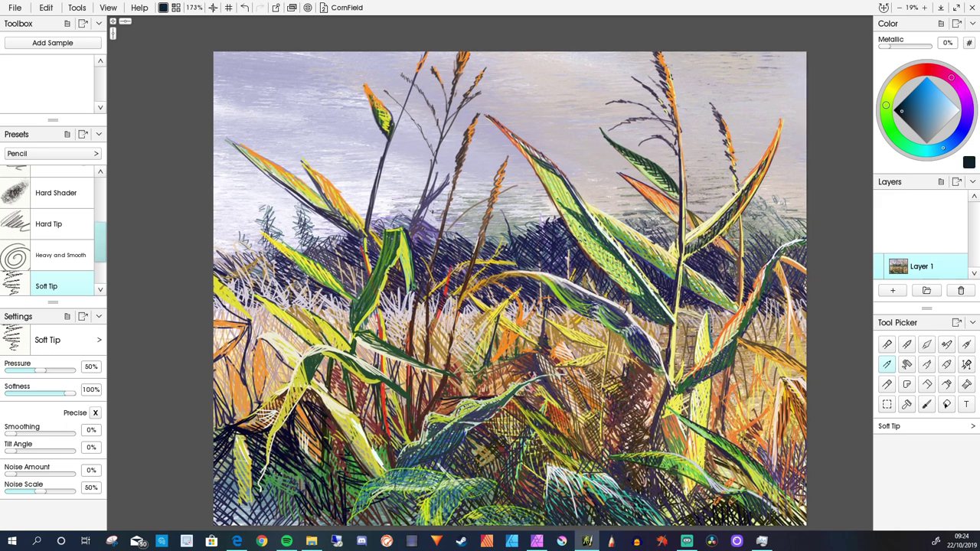
Add short dark navy hatching strokes to the lower grass.
drag(458, 464, 413, 482)
drag(430, 468, 404, 492)
drag(402, 480, 390, 493)
drag(488, 449, 484, 462)
drag(480, 443, 478, 458)
drag(397, 473, 387, 493)
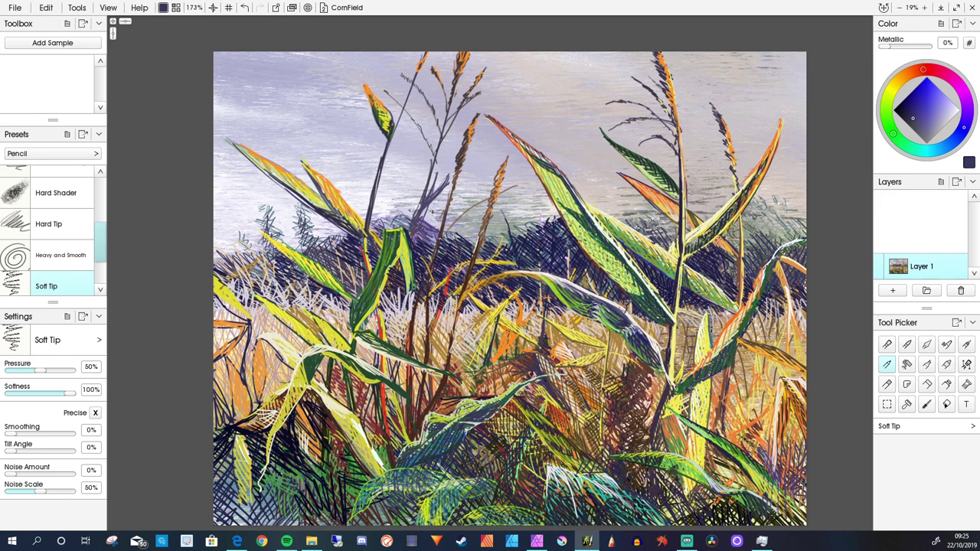
drag(509, 290, 520, 230)
Deepen the grass, leaves and left-centre grass with dark navy hatching.
drag(398, 403, 375, 424)
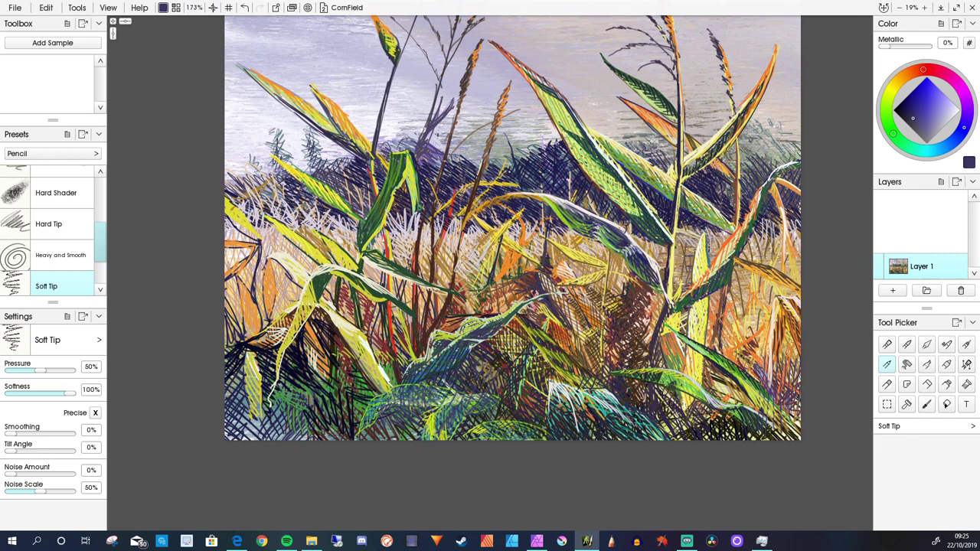
drag(437, 409, 416, 438)
drag(266, 260, 261, 297)
drag(276, 259, 269, 300)
drag(309, 250, 267, 273)
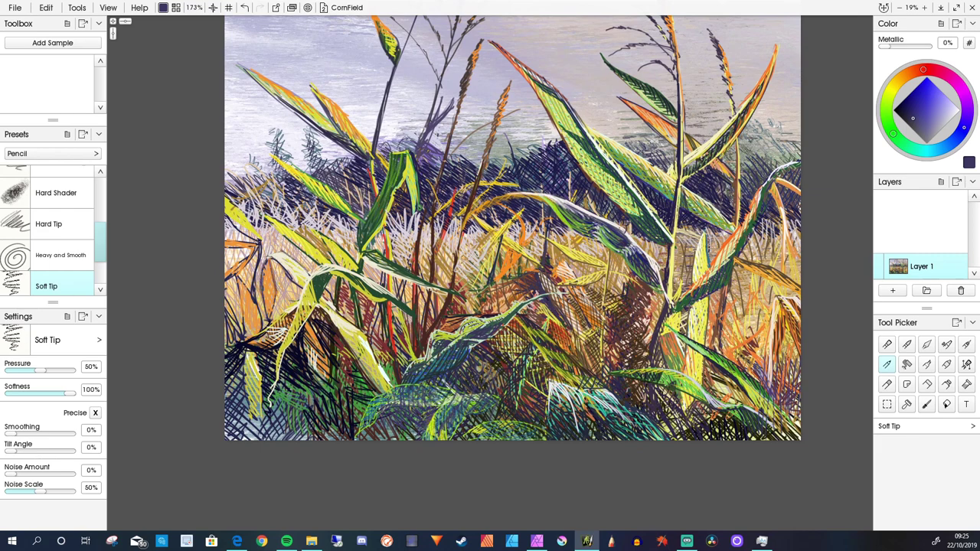
drag(260, 237, 224, 273)
drag(289, 212, 260, 239)
drag(245, 193, 224, 215)
drag(340, 222, 300, 264)
mouse_move(291, 150)
mouse_down()
mouse_move(265, 175)
mouse_move(281, 177)
mouse_up()
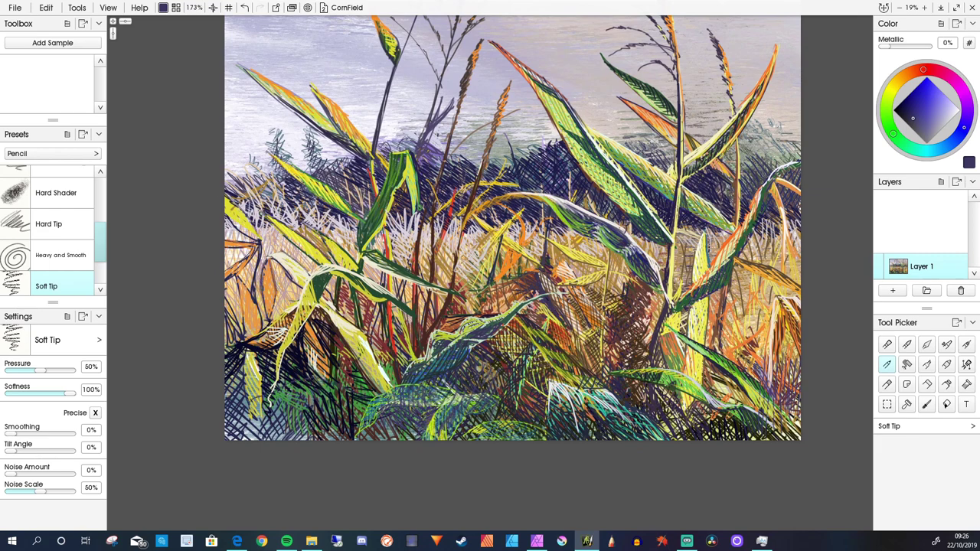
Hatch light lavender, dark navy and pale cream into the lower-left grass, swapping colours with X.
key(x)
drag(369, 380, 272, 404)
drag(268, 395, 245, 421)
mouse_move(338, 381)
mouse_down()
mouse_move(291, 393)
mouse_move(331, 407)
mouse_move(273, 403)
mouse_up()
key(x)
mouse_move(360, 381)
mouse_down()
mouse_move(318, 408)
mouse_move(297, 395)
mouse_move(307, 397)
mouse_up()
key(x)
drag(347, 392, 248, 415)
drag(316, 390, 287, 400)
drag(368, 395, 343, 408)
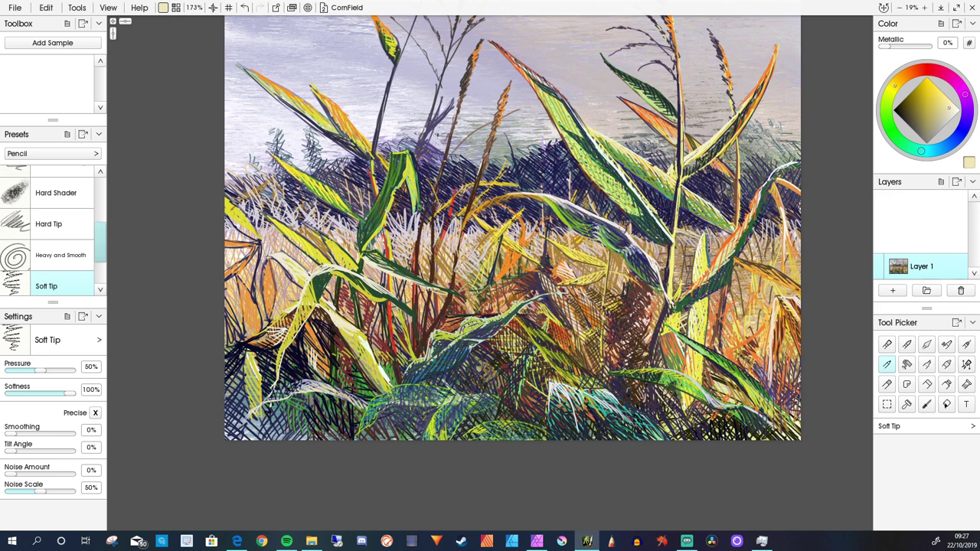
Pick orange and stroke it through the mid-left and left-hand grass.
alt+click(399, 238)
alt+click(401, 238)
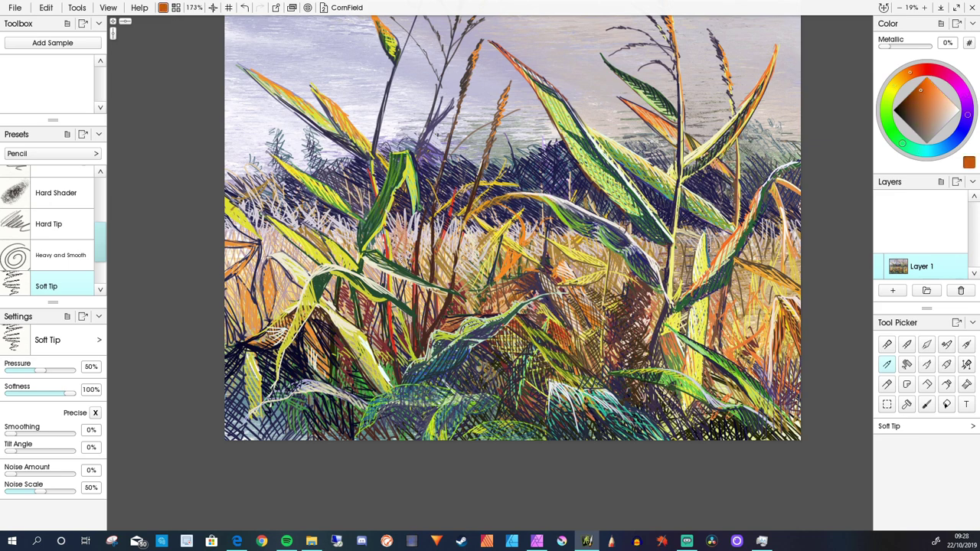
drag(333, 205, 319, 239)
drag(346, 214, 340, 248)
mouse_move(309, 191)
mouse_down()
mouse_move(268, 266)
mouse_move(283, 301)
mouse_up()
drag(243, 246, 232, 257)
drag(260, 197, 230, 239)
drag(295, 191, 291, 222)
drag(316, 209, 307, 226)
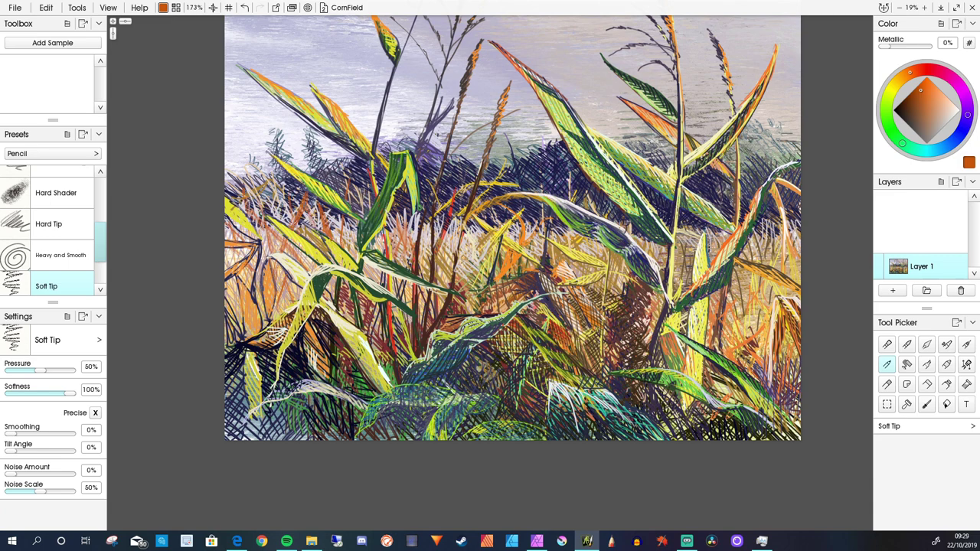
Add pencil strokes through the middle and right-middle grass, including some dark ones.
drag(414, 217, 407, 252)
mouse_move(488, 209)
mouse_down()
mouse_move(459, 259)
mouse_move(470, 275)
mouse_up()
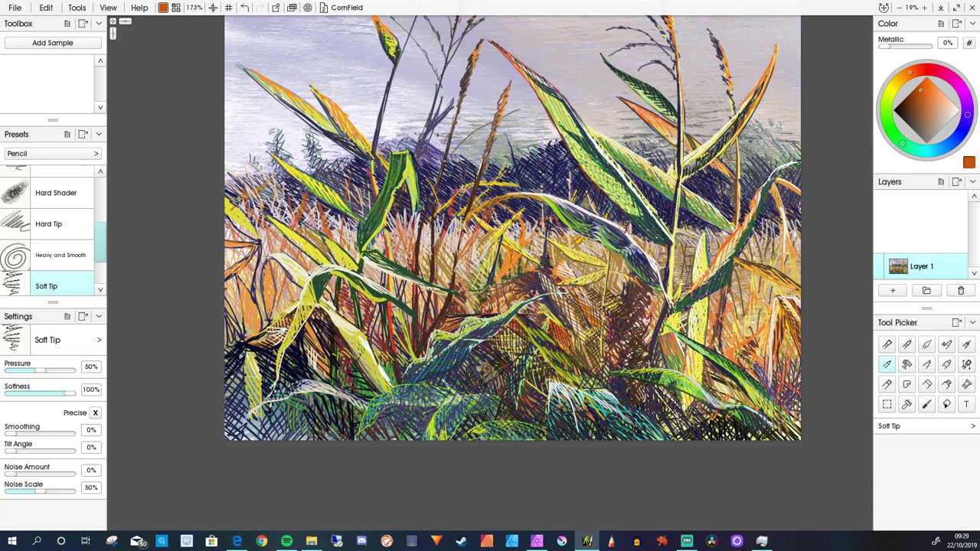
drag(605, 197, 595, 255)
drag(663, 194, 658, 222)
mouse_move(681, 210)
mouse_down()
mouse_move(695, 231)
mouse_move(682, 254)
mouse_up()
drag(724, 194, 721, 216)
drag(768, 199, 762, 237)
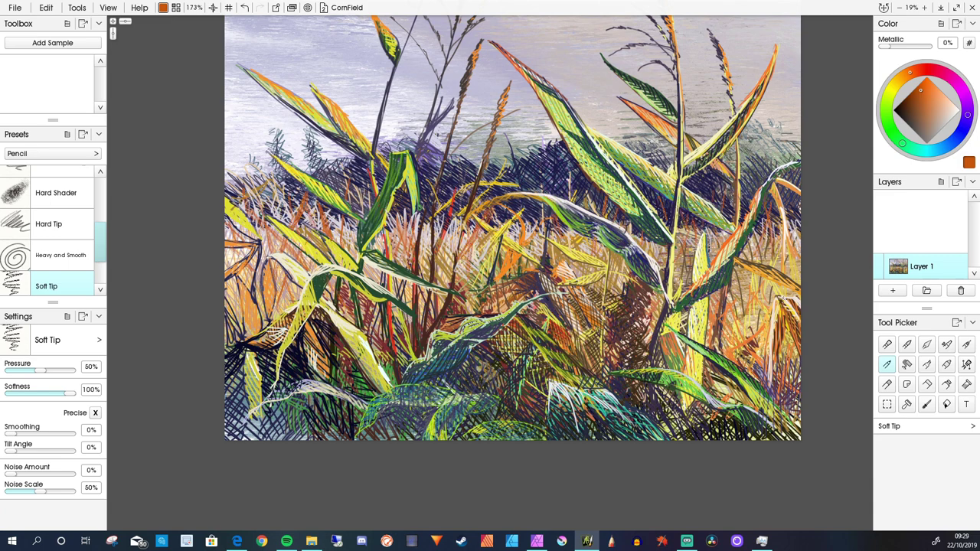
mouse_move(451, 228)
mouse_down()
mouse_move(447, 256)
mouse_move(459, 257)
mouse_up()
drag(455, 264, 455, 277)
Switch to yellow-orange and stroke it across the middle grass and near the central leaves.
drag(430, 225, 429, 256)
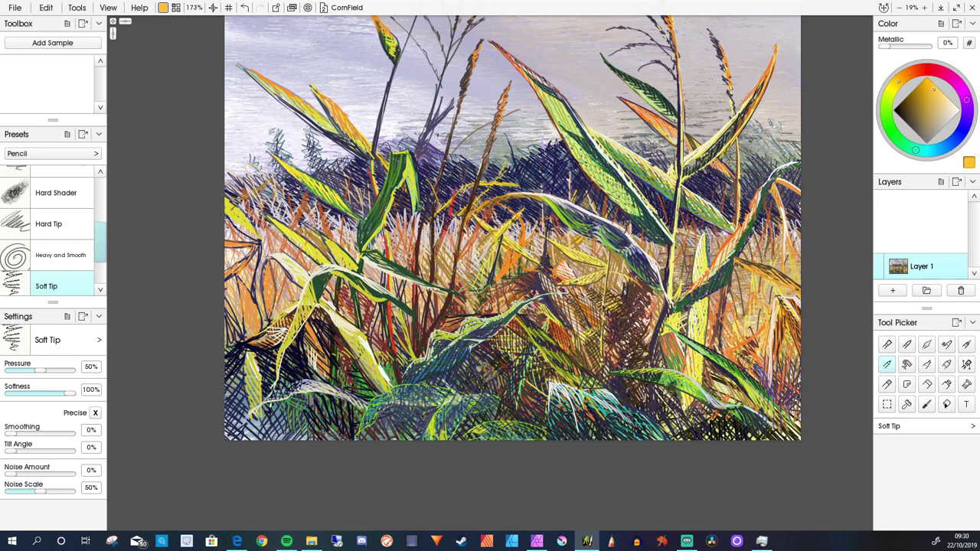
drag(451, 213, 449, 239)
drag(395, 210, 406, 260)
drag(322, 207, 332, 235)
drag(296, 191, 298, 228)
drag(270, 193, 275, 251)
drag(636, 220, 658, 250)
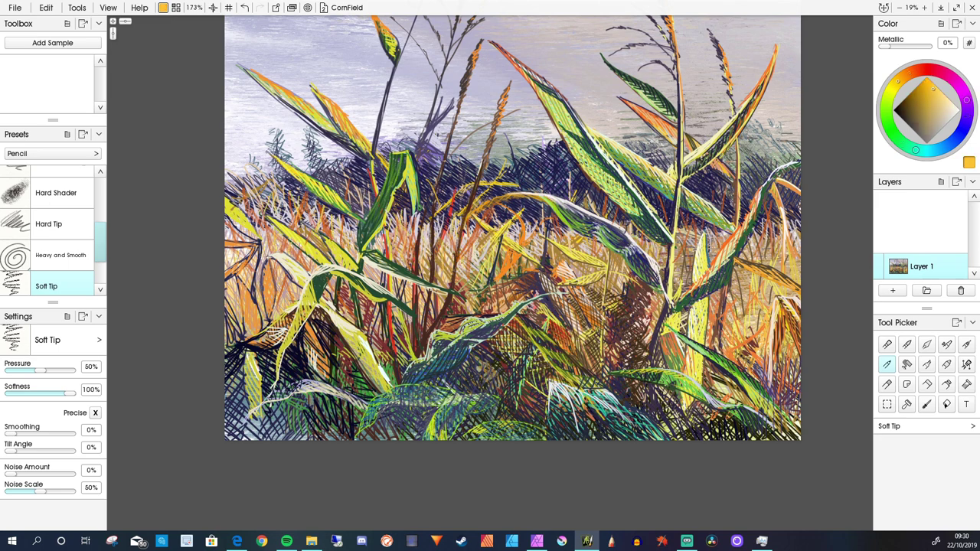
drag(583, 165, 597, 192)
Add light strokes to the right-centre grass and leaves and a few in the middle.
drag(694, 219, 685, 265)
drag(686, 246, 676, 279)
drag(730, 180, 722, 220)
drag(713, 182, 702, 231)
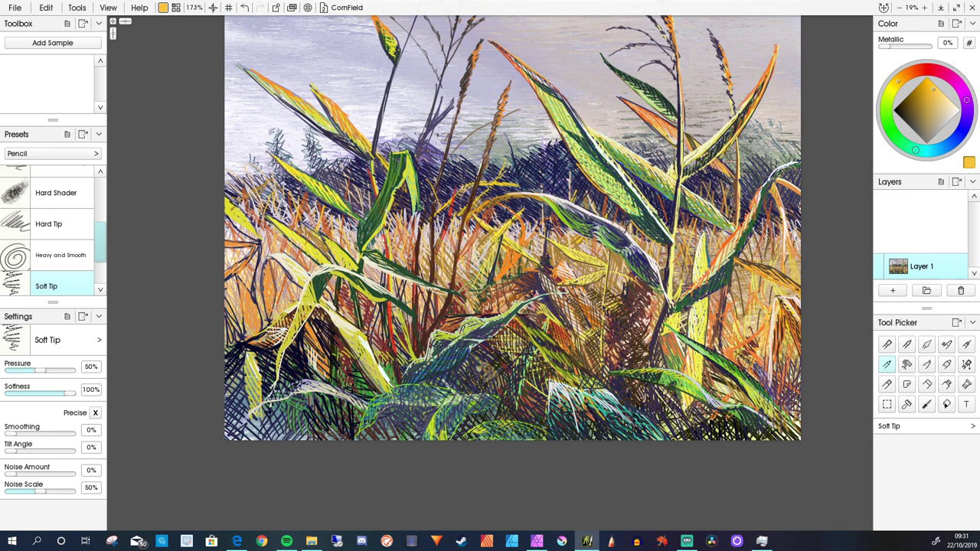
drag(771, 210, 757, 246)
mouse_move(797, 191)
mouse_down()
mouse_move(785, 228)
mouse_move(793, 249)
mouse_up()
drag(749, 271, 733, 304)
drag(475, 247, 467, 268)
drag(513, 222, 508, 233)
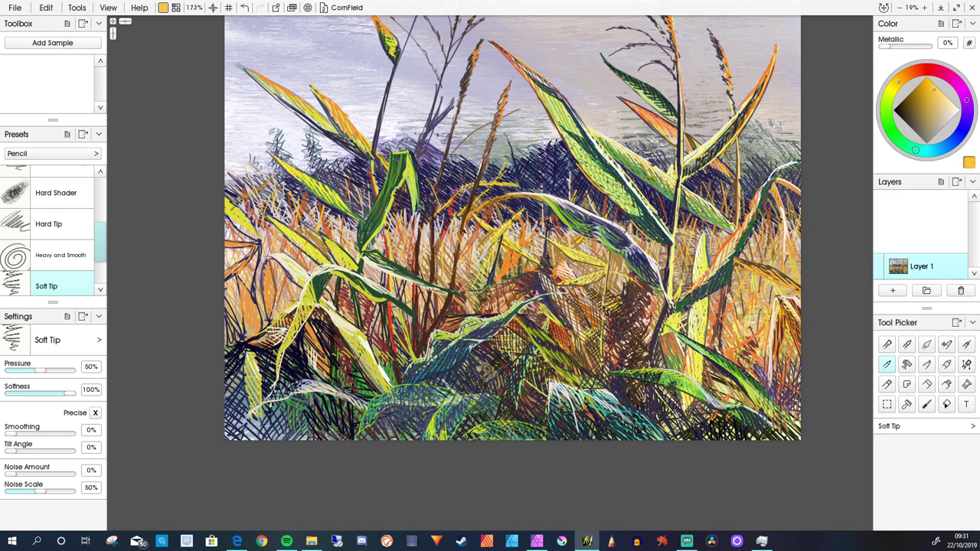
Switch to light blue and fleck the right-centre grass and leaves.
alt+click(788, 165)
drag(693, 211, 684, 229)
drag(712, 183, 708, 203)
drag(733, 191, 729, 222)
drag(776, 201, 765, 240)
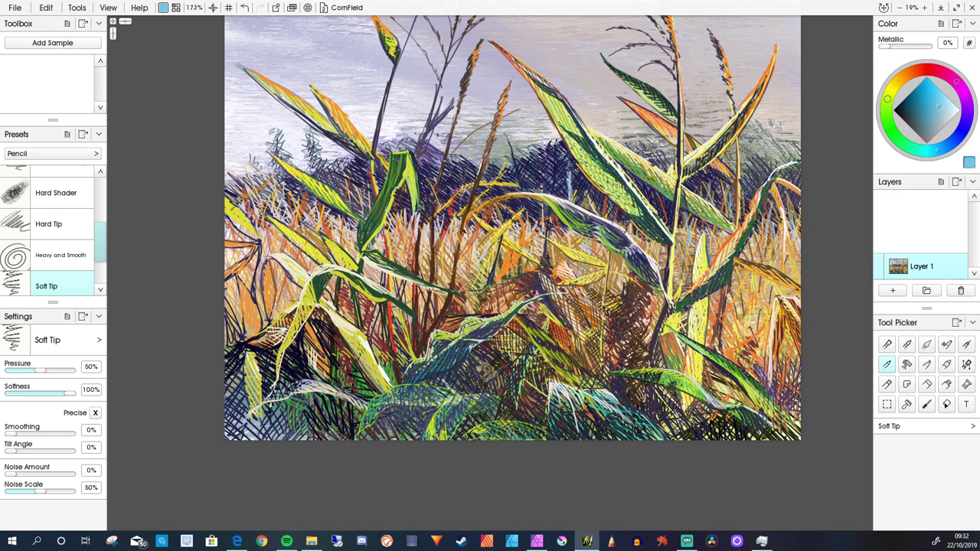
Streak light-blue strokes across the left-centre grass and near the right edge, then zoom out.
drag(405, 193, 398, 223)
drag(435, 260, 428, 268)
drag(477, 244, 472, 258)
drag(293, 185, 288, 210)
drag(351, 220, 345, 228)
drag(252, 170, 241, 209)
drag(247, 302, 242, 334)
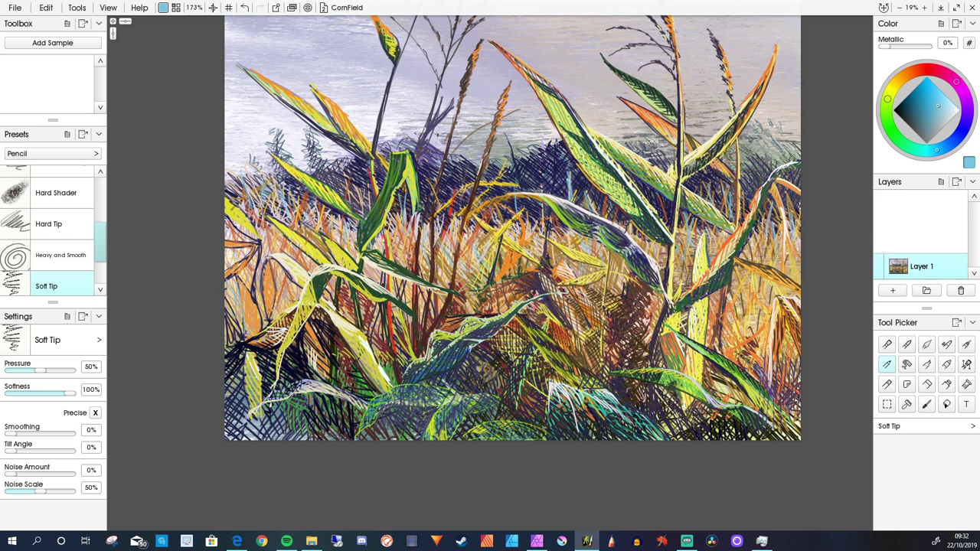
drag(354, 286, 338, 316)
drag(796, 167, 785, 182)
drag(759, 146, 746, 173)
key(ctrl+minus)
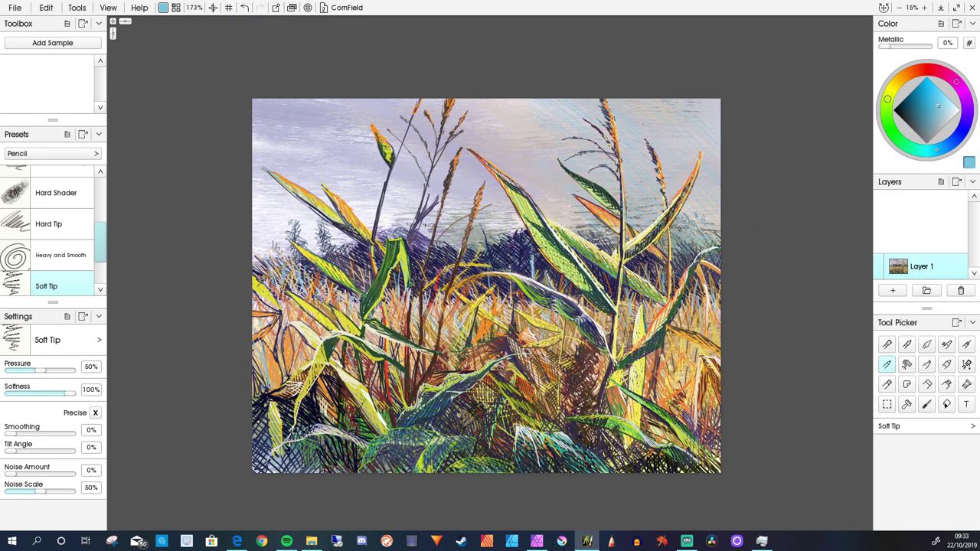
Hatch light blue diagonal strokes across the upper, left and upper-right sky.
drag(451, 100, 435, 233)
drag(479, 221, 485, 228)
drag(419, 170, 386, 237)
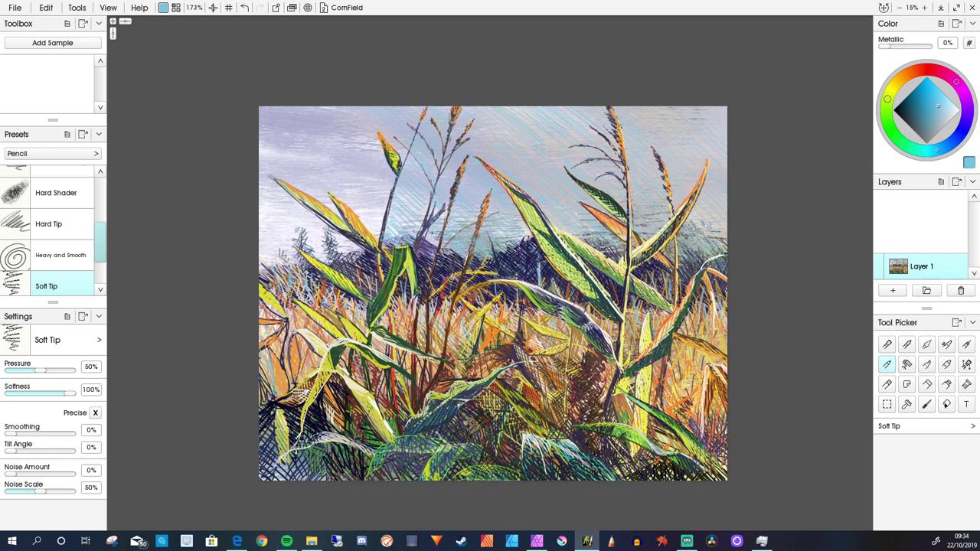
drag(383, 175, 340, 238)
drag(337, 147, 265, 214)
drag(355, 208, 260, 265)
drag(723, 121, 702, 146)
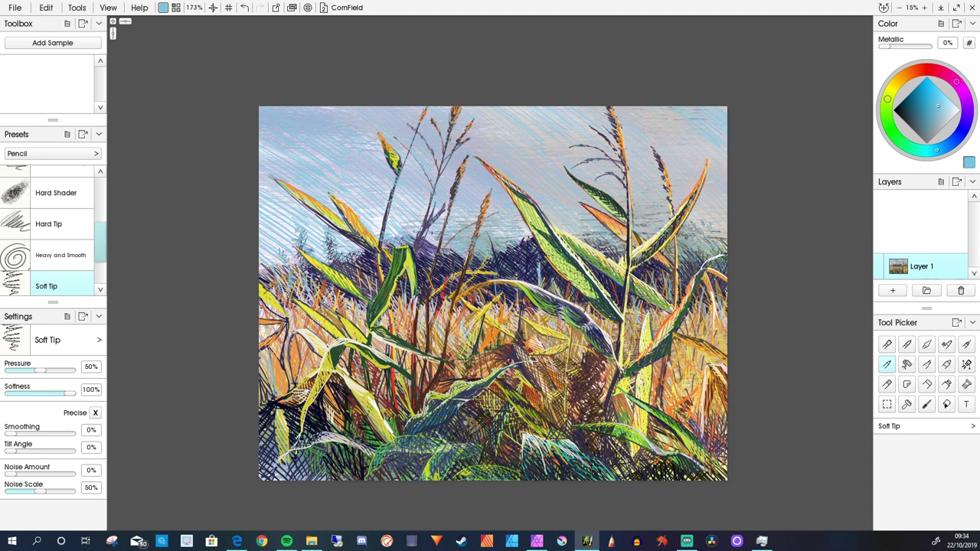
Switch to tan-orange and hatch the middle and upper-left sky.
alt+click(536, 253)
alt+click(498, 337)
drag(529, 238, 470, 268)
drag(450, 206, 422, 245)
drag(420, 194, 383, 225)
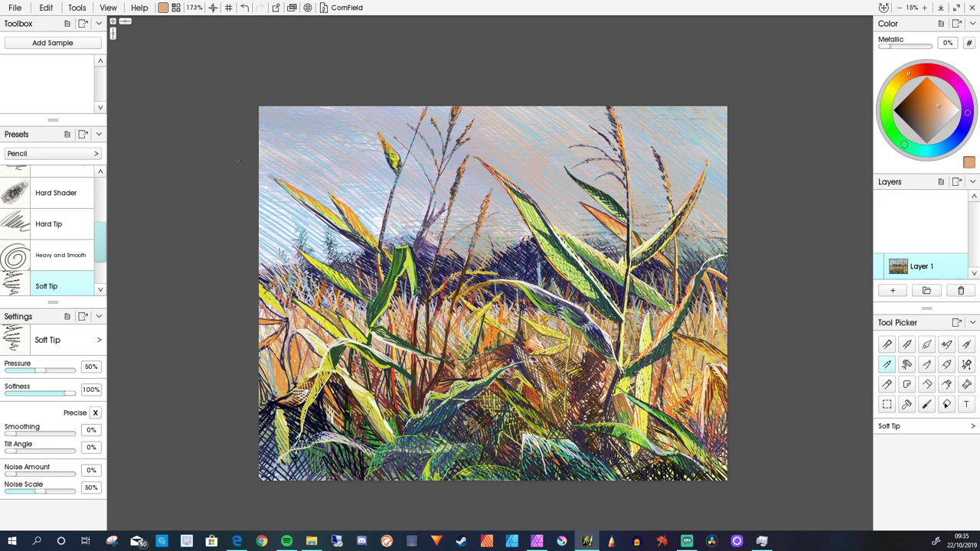
drag(358, 195, 337, 207)
drag(368, 208, 352, 222)
mouse_move(325, 193)
mouse_down()
mouse_move(260, 243)
mouse_move(264, 273)
mouse_up()
Hatch dark navy strokes into the right and upper-right background.
alt+click(712, 264)
drag(727, 258, 695, 306)
drag(692, 255, 675, 283)
drag(672, 274, 658, 302)
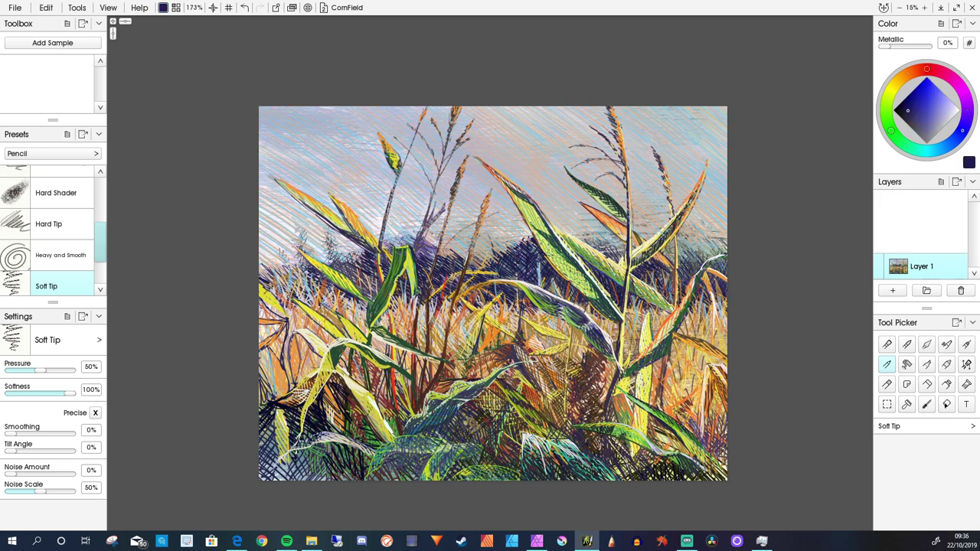
drag(724, 235, 678, 268)
mouse_move(616, 234)
mouse_down()
mouse_move(578, 255)
mouse_move(617, 250)
mouse_up()
drag(626, 197, 588, 245)
drag(707, 158, 682, 224)
drag(704, 176, 667, 241)
Darken the middle and left mid-background with short navy hatching.
drag(432, 245, 417, 264)
drag(459, 244, 439, 264)
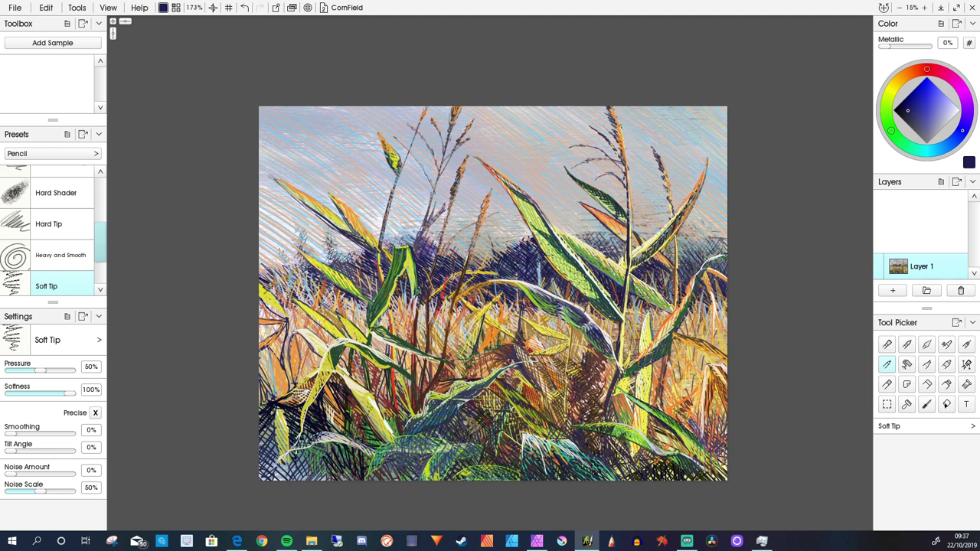
drag(406, 235, 383, 252)
drag(349, 233, 314, 264)
drag(315, 223, 289, 260)
mouse_move(306, 245)
mouse_down()
mouse_move(260, 285)
mouse_move(271, 321)
mouse_up()
alt+click(276, 275)
Hatch bright yellow onto the lower-left and left-centre leaves.
alt+click(362, 333)
drag(300, 337, 290, 373)
mouse_move(375, 348)
mouse_down()
mouse_move(354, 365)
mouse_move(368, 369)
mouse_up()
drag(381, 398, 350, 439)
drag(337, 264, 325, 277)
drag(349, 272, 312, 291)
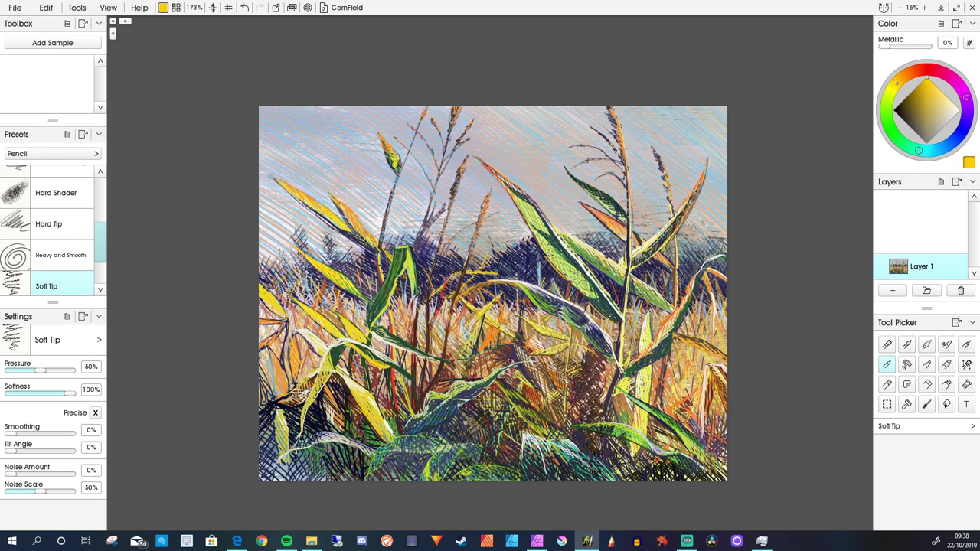
drag(366, 202, 333, 239)
drag(391, 221, 350, 260)
Add yellow highlights along the large central leaf, mid-ground grasses and reed stalks.
drag(490, 167, 556, 265)
drag(562, 271, 580, 288)
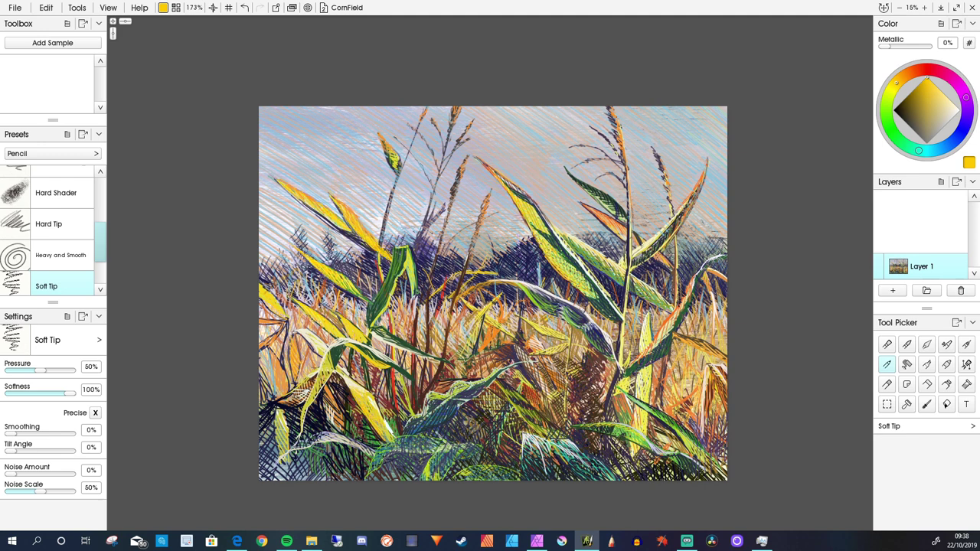
drag(507, 315, 484, 333)
mouse_move(507, 286)
mouse_down()
mouse_move(464, 327)
mouse_move(461, 353)
mouse_up()
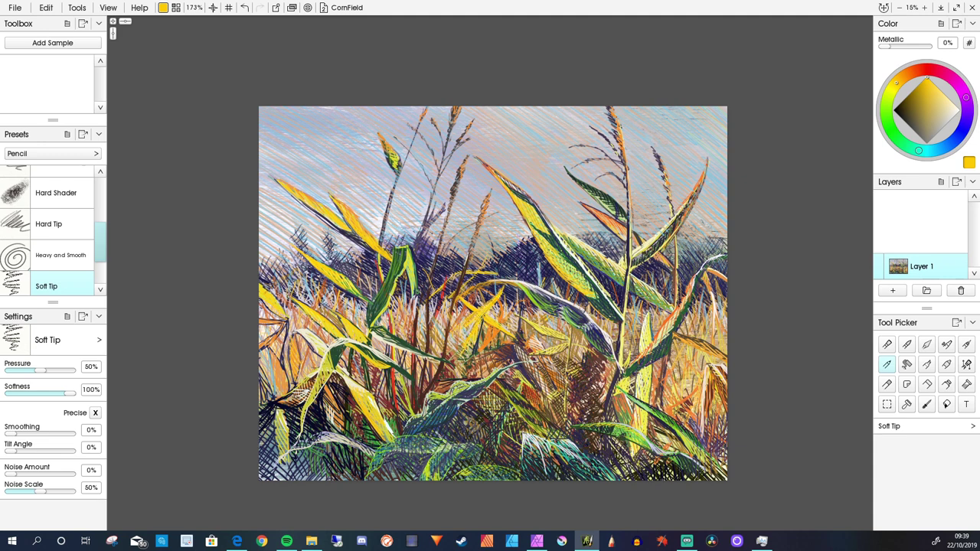
drag(487, 317, 478, 335)
drag(462, 345, 446, 363)
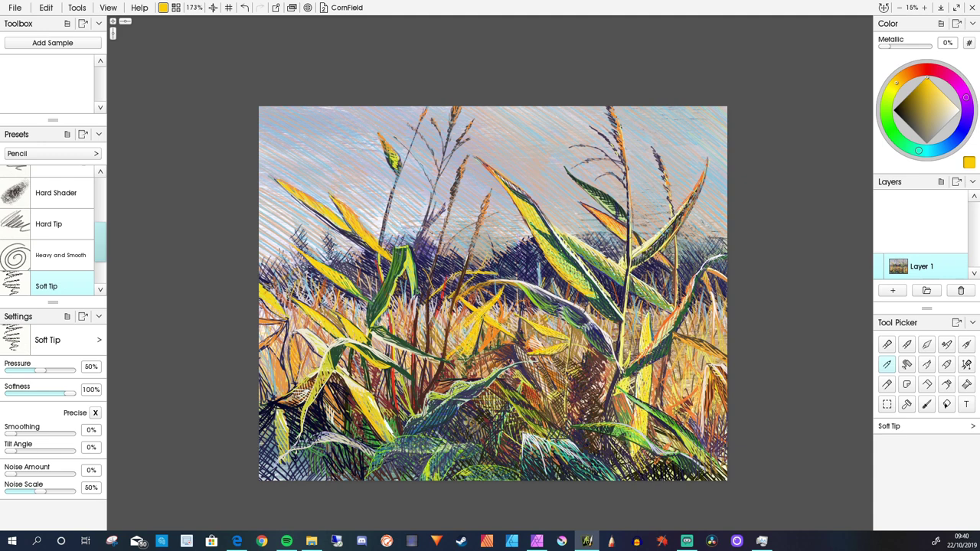
mouse_move(649, 274)
mouse_down()
mouse_move(681, 257)
mouse_move(666, 378)
mouse_up()
drag(629, 247, 620, 352)
Add faint light hatching to the central leaves.
drag(492, 293, 482, 328)
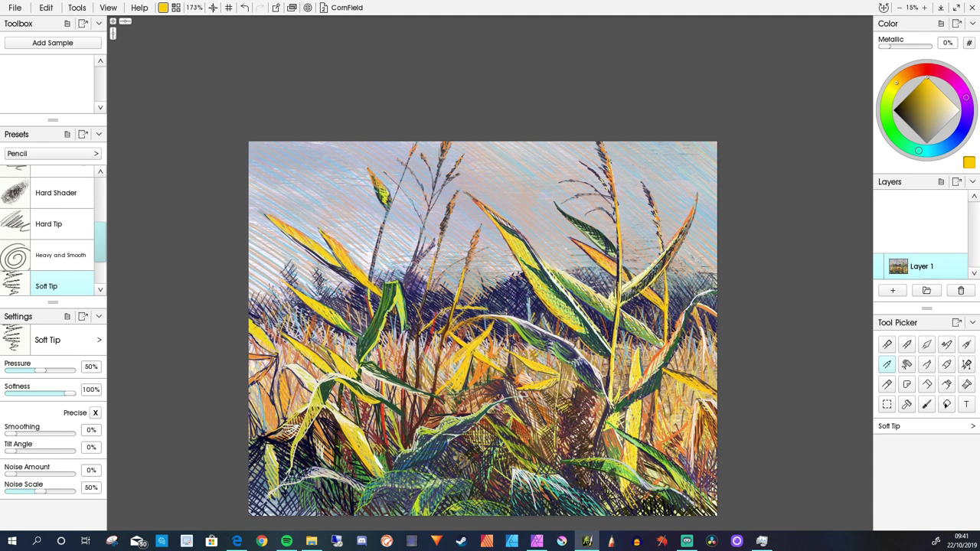
drag(418, 226, 427, 301)
drag(409, 250, 392, 351)
drag(413, 307, 407, 358)
mouse_move(426, 286)
mouse_down()
mouse_move(418, 357)
mouse_move(418, 337)
mouse_up()
Hatch dark brown shadows between the central leaves.
drag(412, 308, 407, 363)
drag(459, 272, 453, 335)
drag(431, 237, 426, 302)
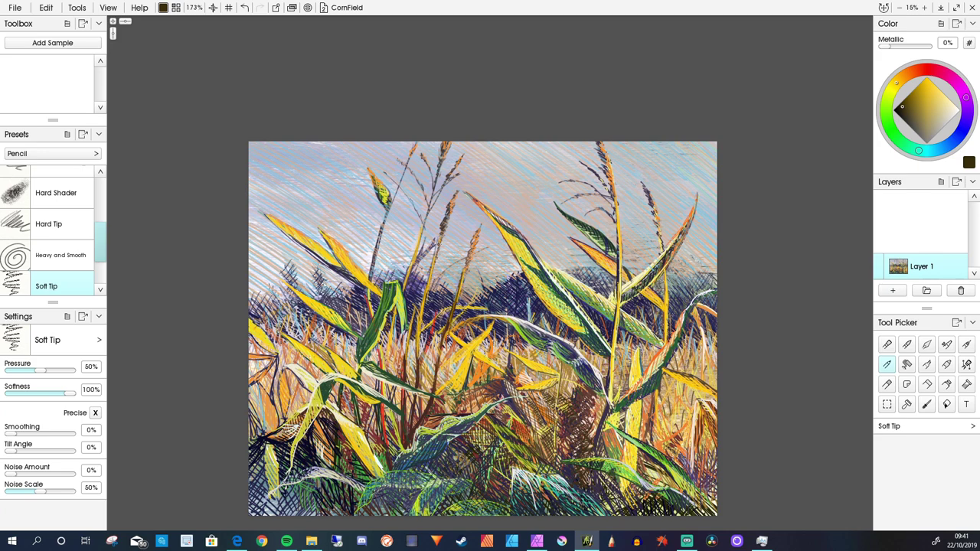
drag(412, 220, 404, 285)
drag(375, 222, 373, 271)
drag(391, 170, 387, 224)
drag(373, 249, 371, 277)
Add dark hatching near the reed tassels and vertical strokes in the left background.
drag(434, 153, 430, 186)
drag(386, 149, 388, 157)
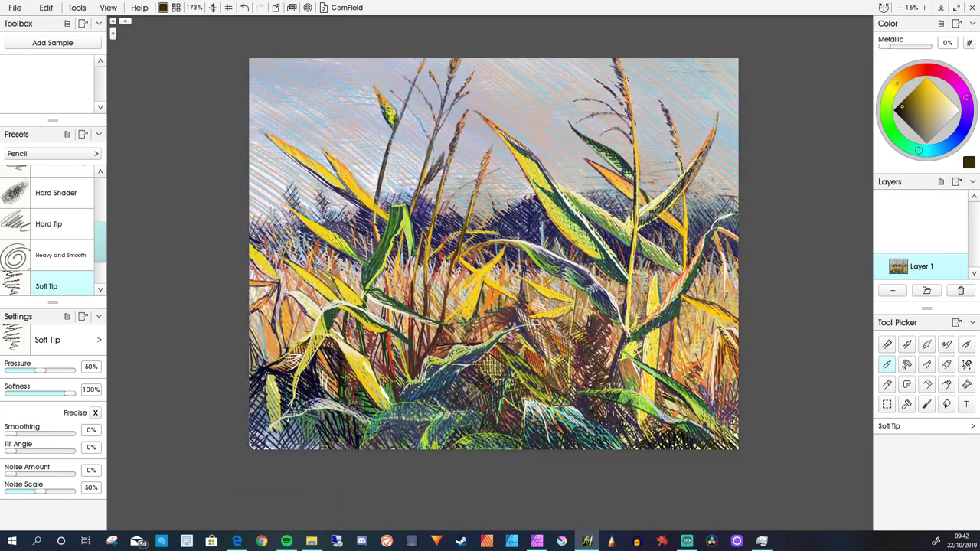
drag(440, 142, 435, 176)
drag(396, 155, 390, 175)
drag(387, 170, 372, 249)
drag(330, 191, 316, 222)
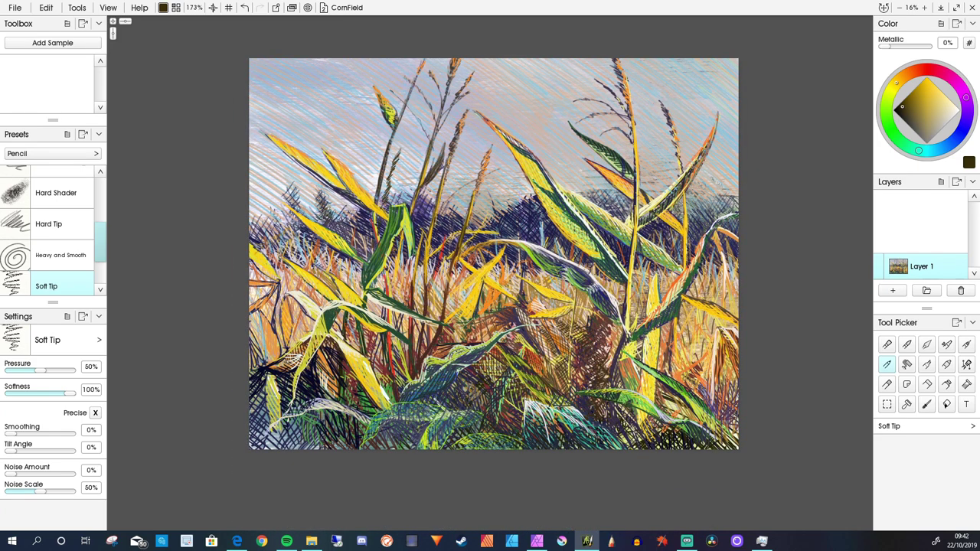
drag(293, 180, 288, 200)
drag(305, 190, 288, 216)
drag(323, 216, 312, 225)
drag(303, 220, 276, 256)
Deepen shadows in the central grass and add near-black hatching in the lower grass.
drag(502, 248, 449, 298)
drag(474, 262, 449, 300)
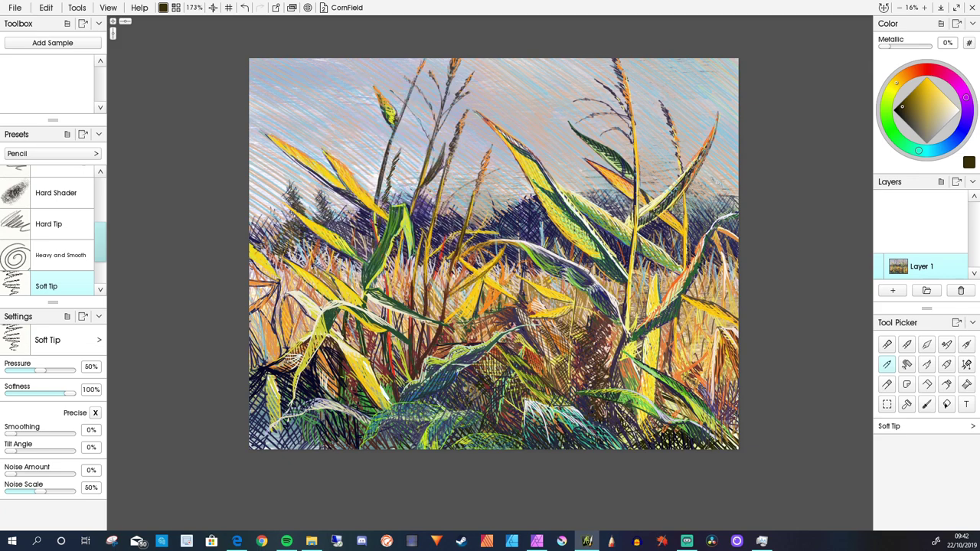
drag(514, 277, 480, 300)
drag(569, 276, 518, 302)
drag(474, 278, 444, 328)
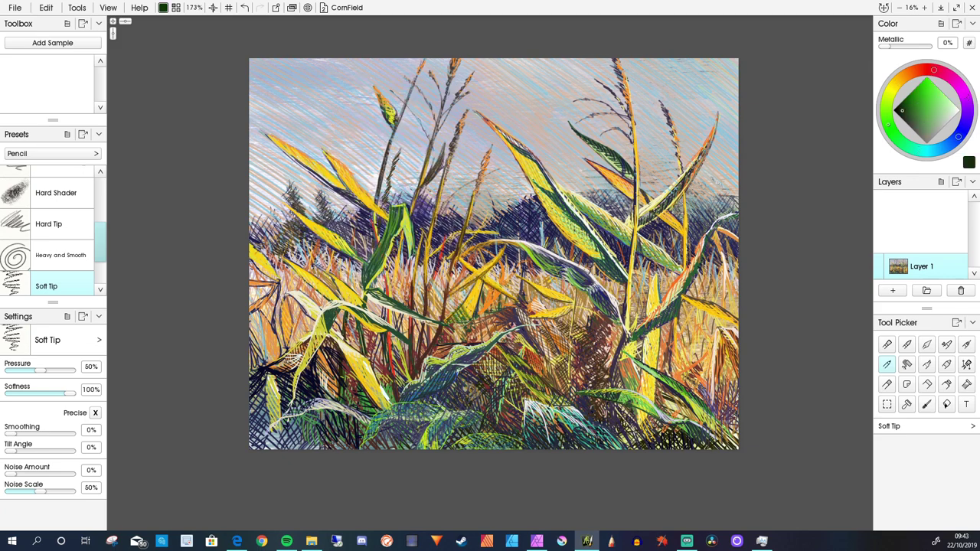
drag(339, 281, 321, 300)
drag(363, 289, 350, 305)
Bring up ArtRage's File menu.
click(958, 111)
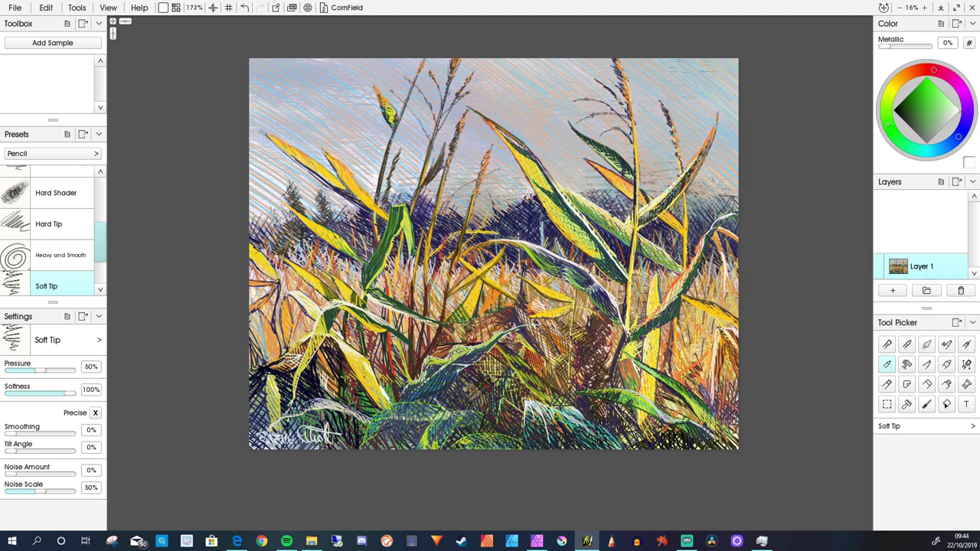